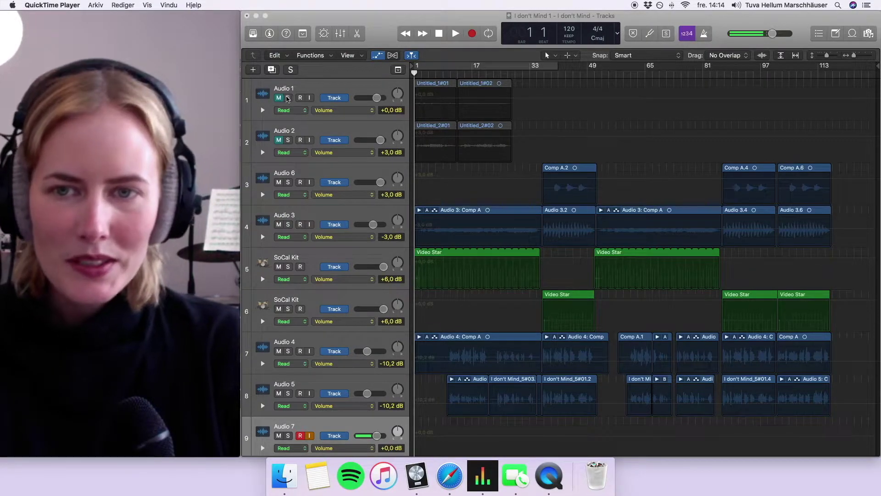
Solo the Audio 1 and Audio 2 tracks, play them from the start of the song, and take Audio 1 out of solo.
{"action": "left_click", "coordinate": [288, 98]}
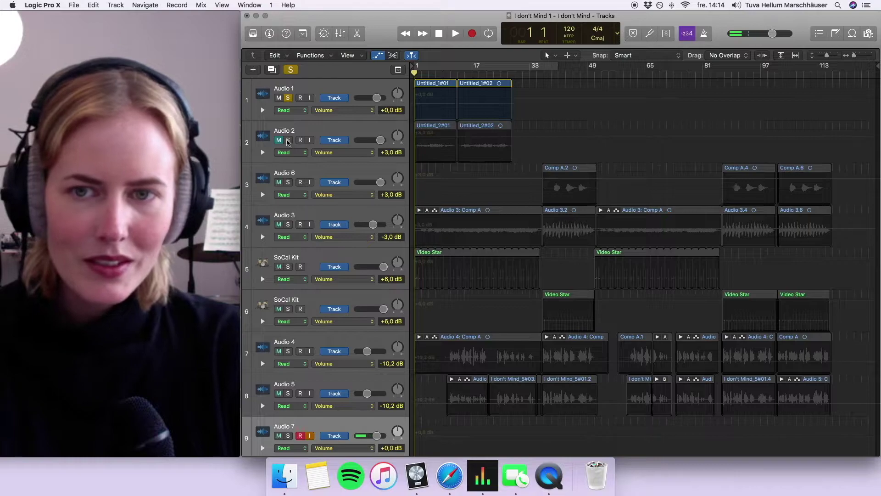
{"action": "left_click", "coordinate": [288, 140]}
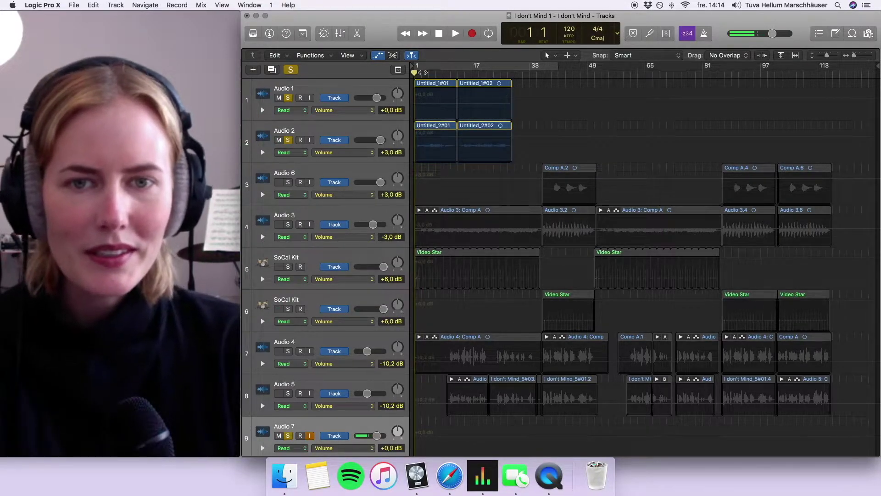
{"action": "left_click_drag", "start_coordinate": [415, 73], "coordinate": [429, 73]}
{"action": "key", "text": "Return"}
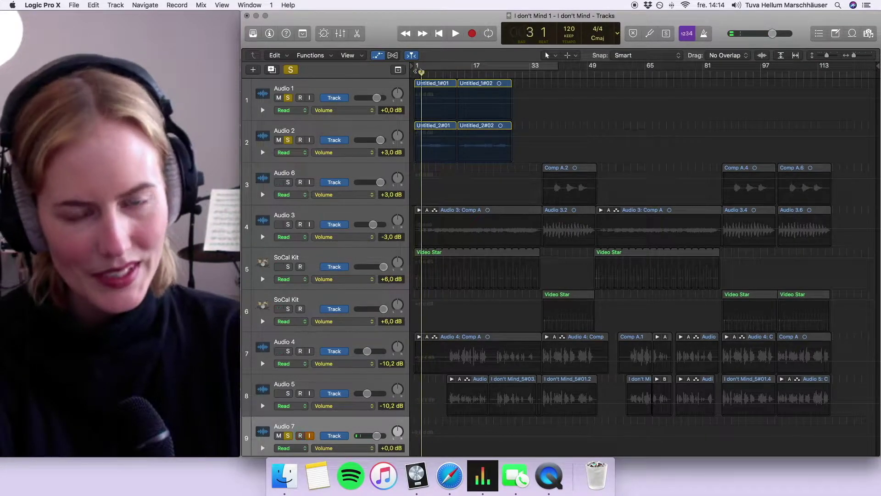
{"action": "key", "text": "space"}
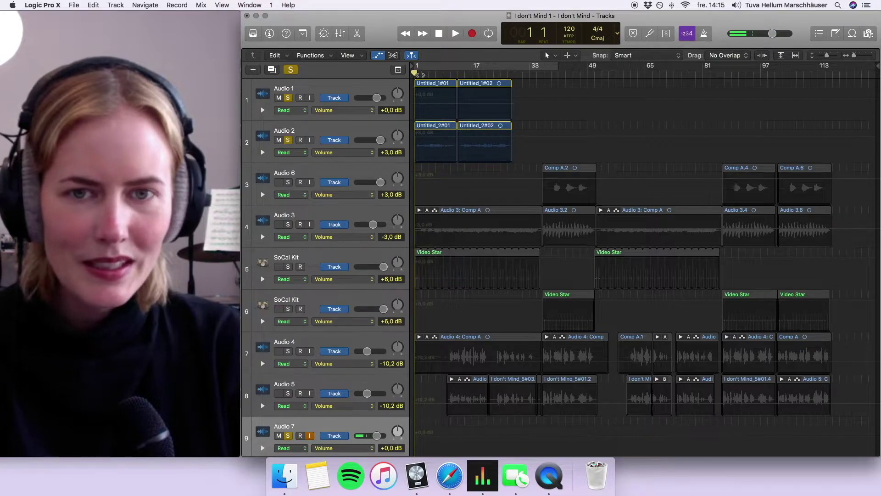
{"action": "key", "text": "space"}
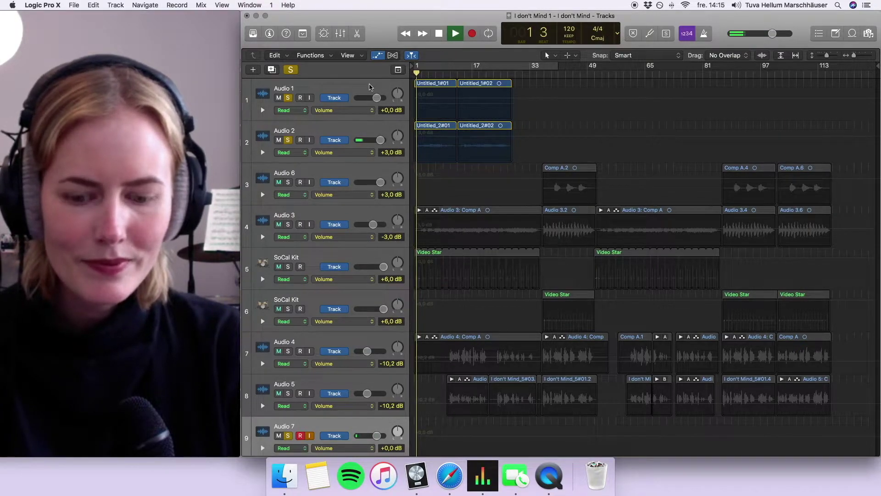
{"action": "left_click", "coordinate": [364, 130]}
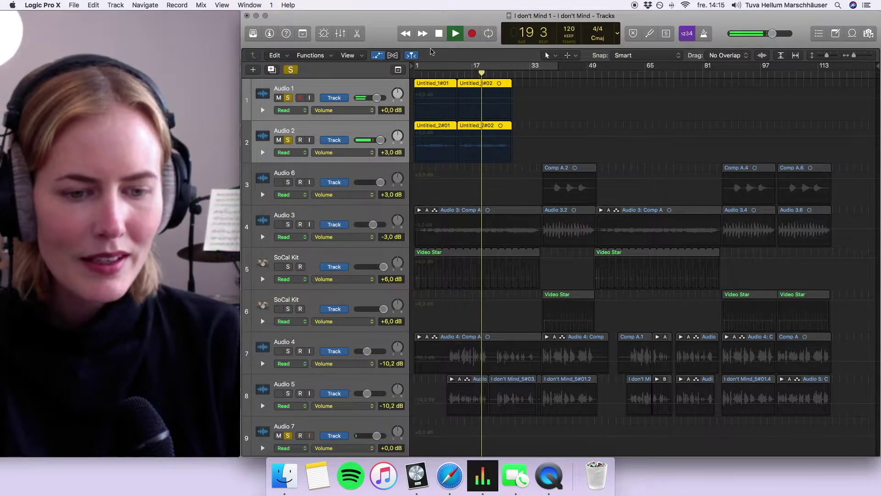
{"action": "key", "text": "space"}
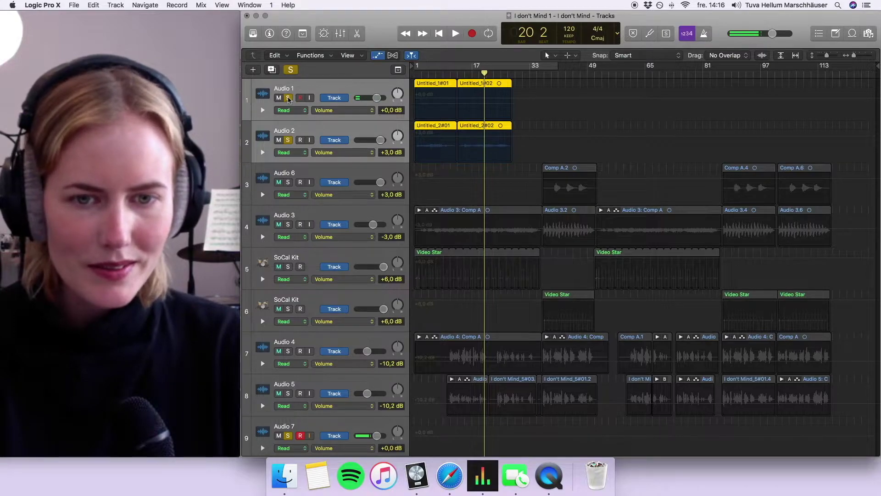
{"action": "left_click", "coordinate": [288, 98]}
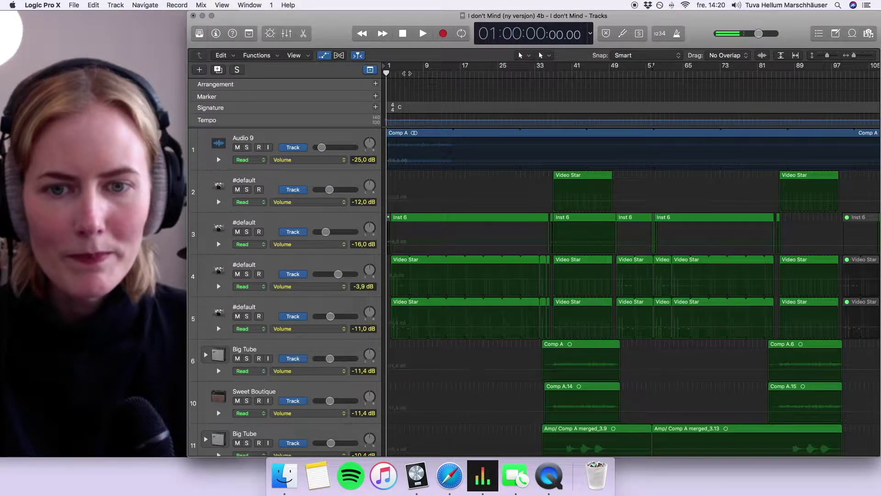
Play the newer version of the song from near its start, then continue listening from about bar 37.
{"action": "left_click_drag", "start_coordinate": [387, 72], "coordinate": [409, 73]}
{"action": "key", "text": "space"}
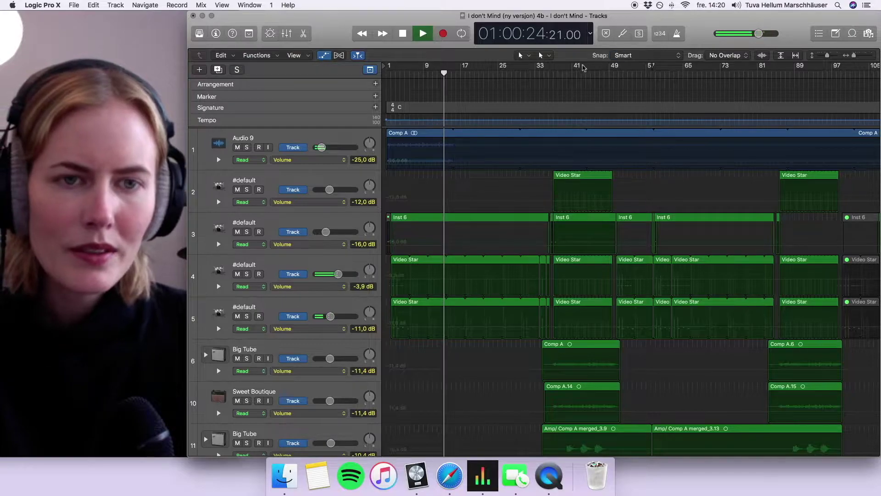
{"action": "left_click", "coordinate": [557, 71]}
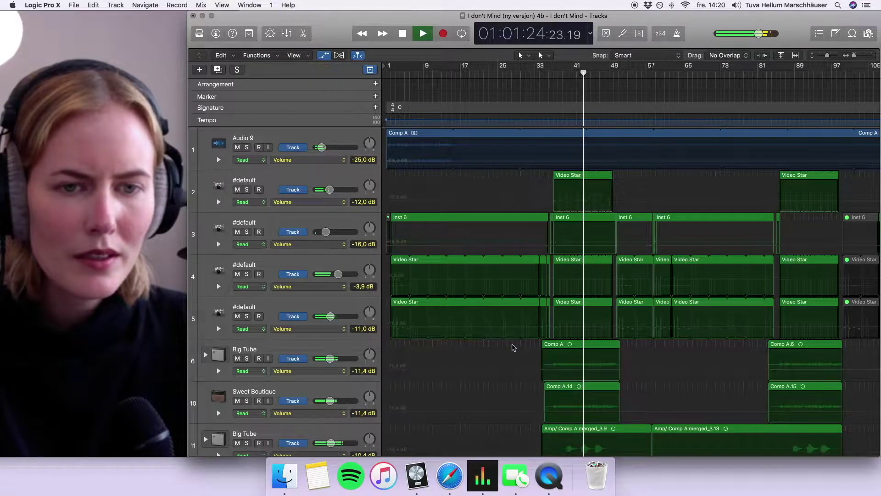
{"action": "key", "text": "space"}
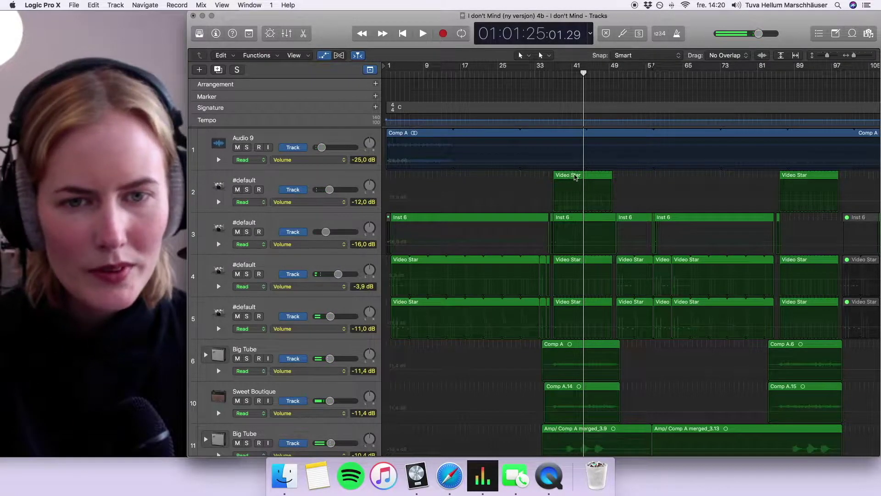
Examine the bar 37 Video Star region on track 2 in the Piano Roll, auditioning the Kick and Snare Center sounds.
{"action": "left_click", "coordinate": [576, 177]}
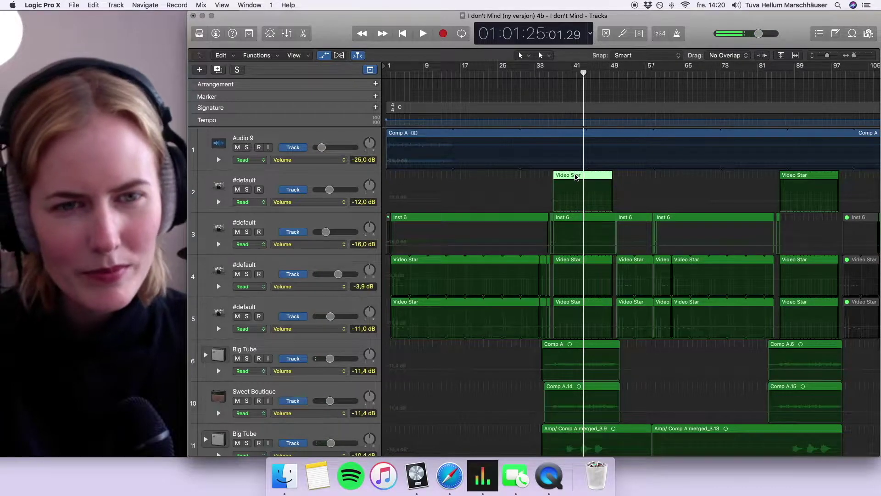
{"action": "double_click", "coordinate": [576, 177]}
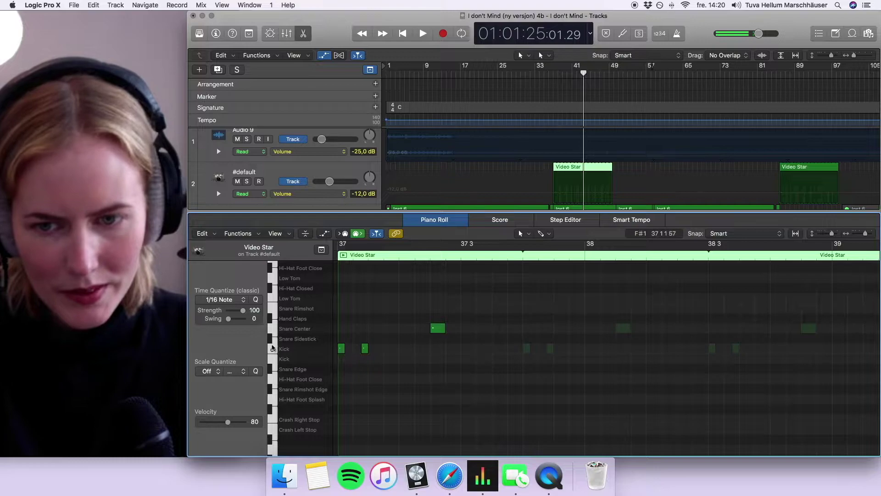
{"action": "left_click", "coordinate": [271, 342]}
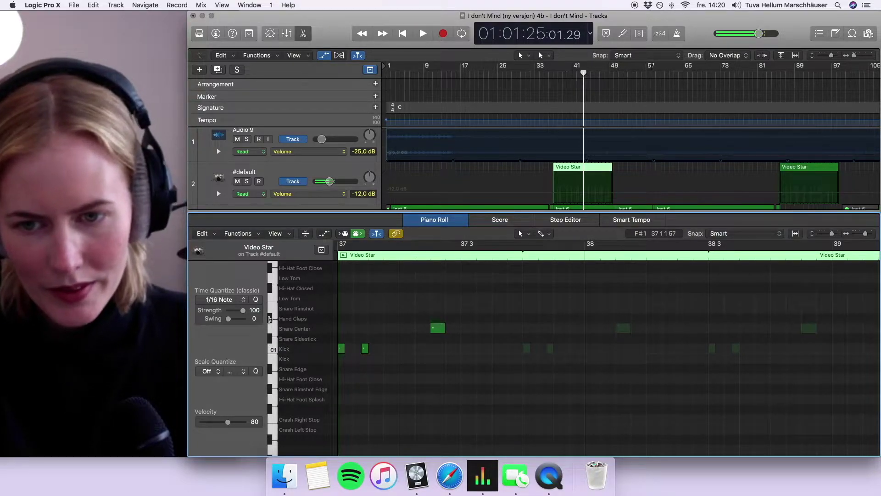
{"action": "left_click", "coordinate": [272, 328]}
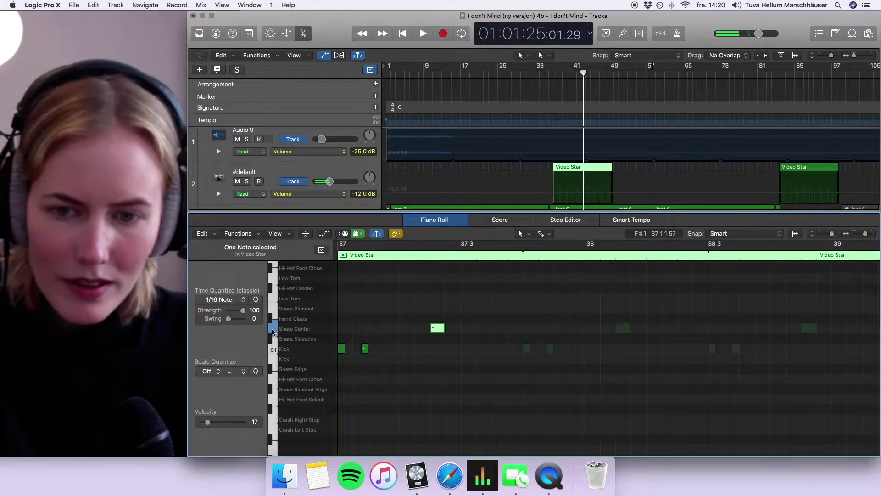
{"action": "left_click", "coordinate": [340, 258]}
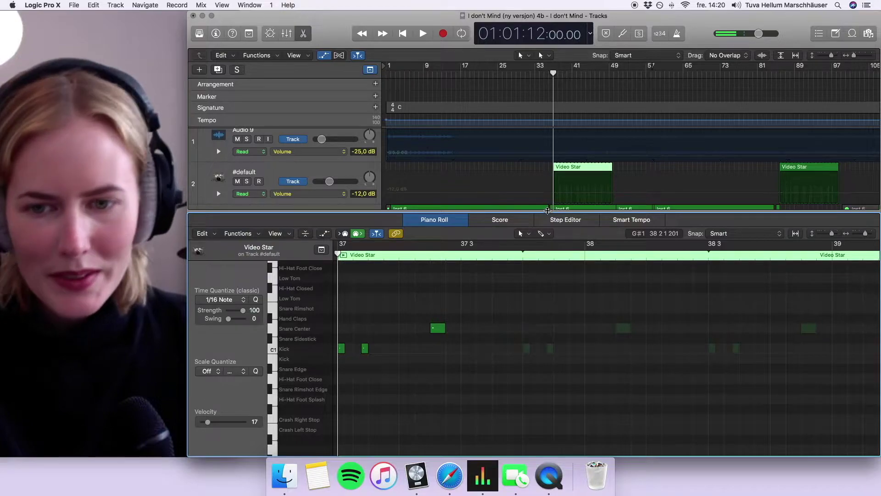
{"action": "key", "text": "e"}
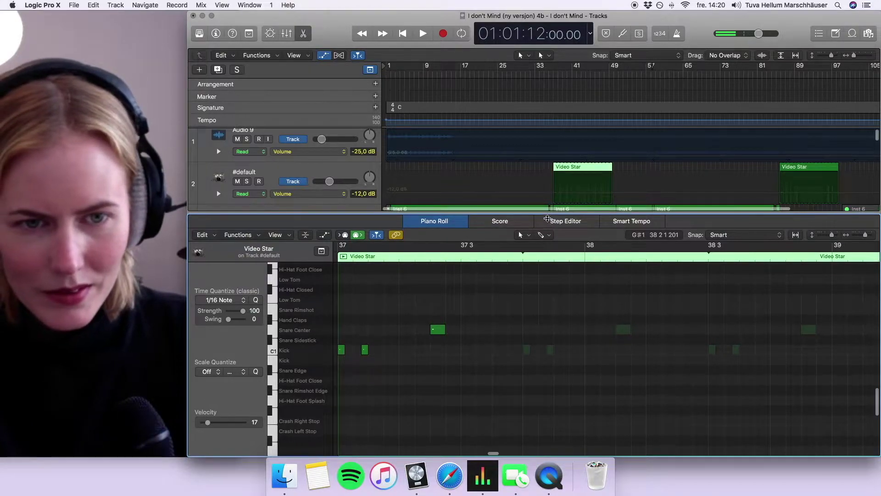
Examine the hi-hat notes of track 3's Inst 6 region at bar 37 in the Piano Roll.
{"action": "left_click", "coordinate": [575, 211]}
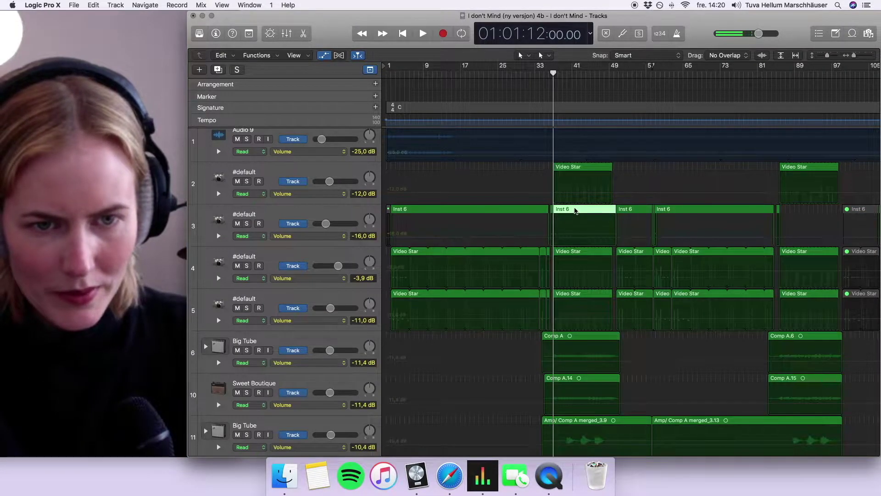
{"action": "key", "text": "e"}
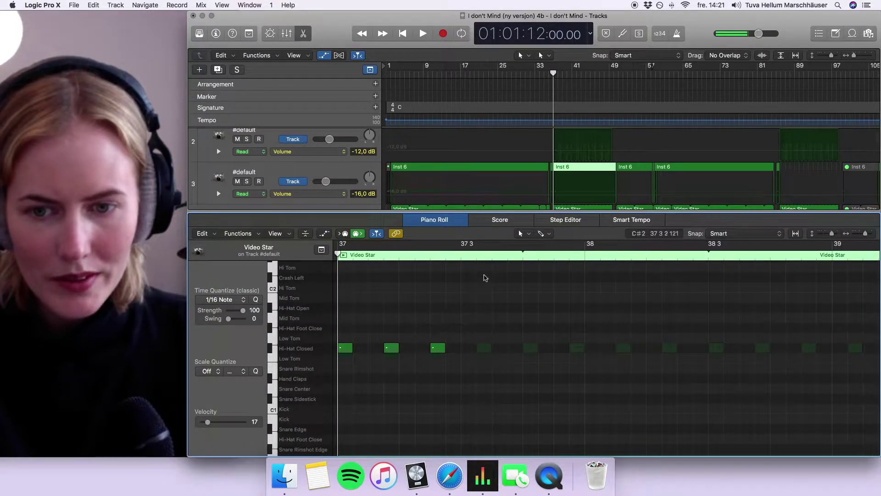
{"action": "key", "text": "e"}
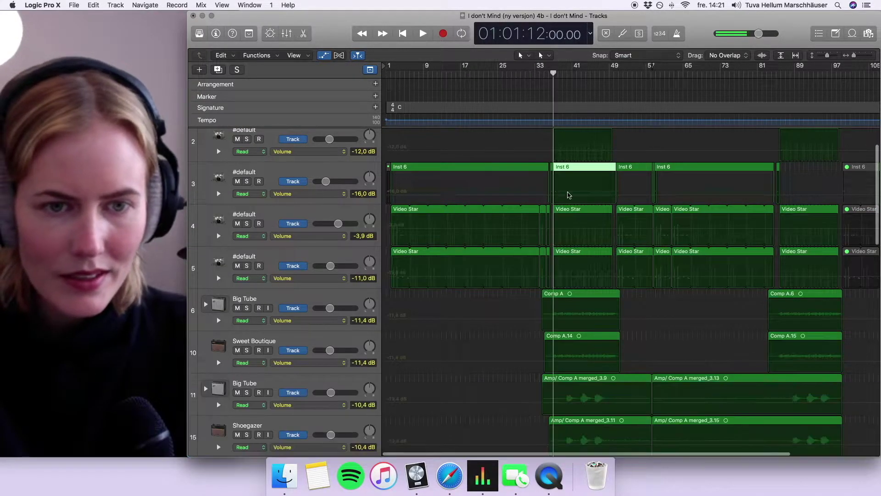
Examine the Video Star region on track 4 at bar 37 in the Piano Roll and audition its first kick note.
{"action": "left_click", "coordinate": [567, 210]}
{"action": "key", "text": "e"}
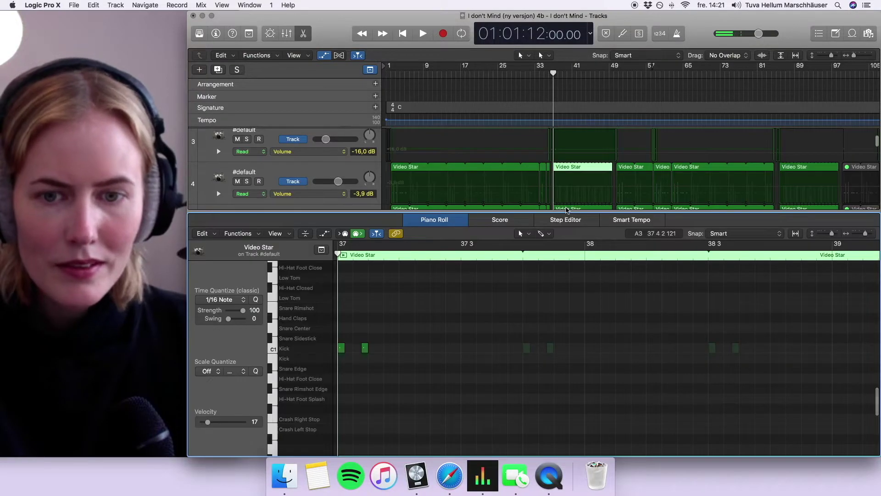
{"action": "left_click", "coordinate": [341, 347]}
{"action": "key", "text": "e"}
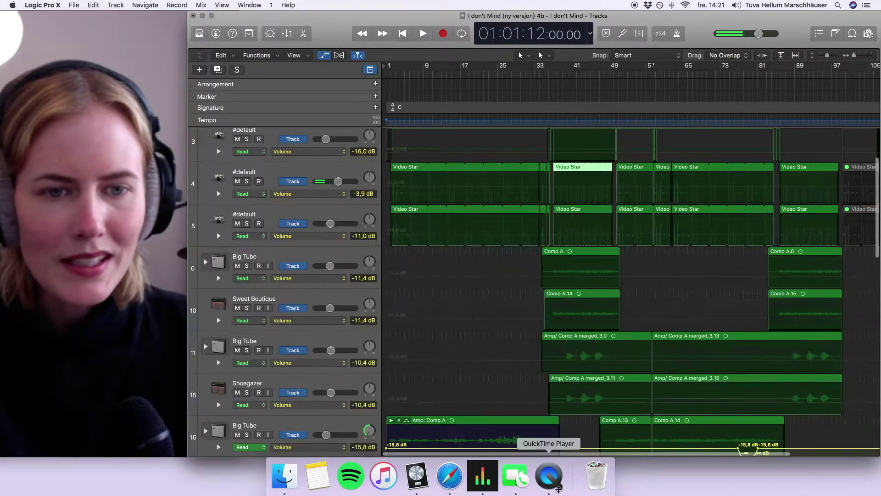
Select the first long Video Star region on track 5 and return the playhead to the start of the song.
{"action": "left_click", "coordinate": [581, 211]}
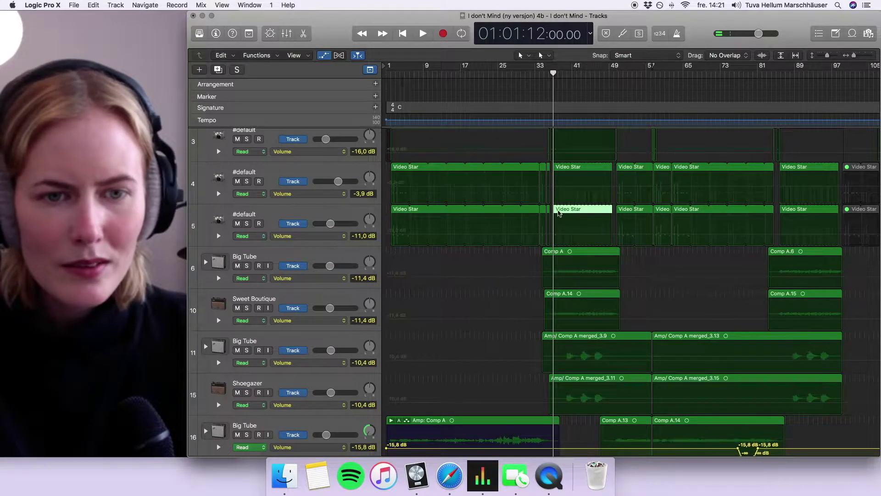
{"action": "left_click", "coordinate": [505, 209]}
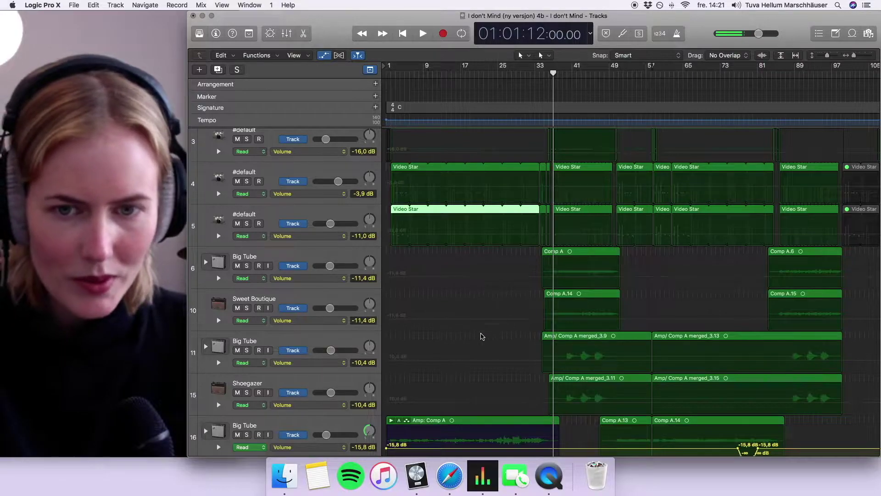
{"action": "scroll", "coordinate": [628, 229], "scroll_direction": "up", "scroll_amount": 3}
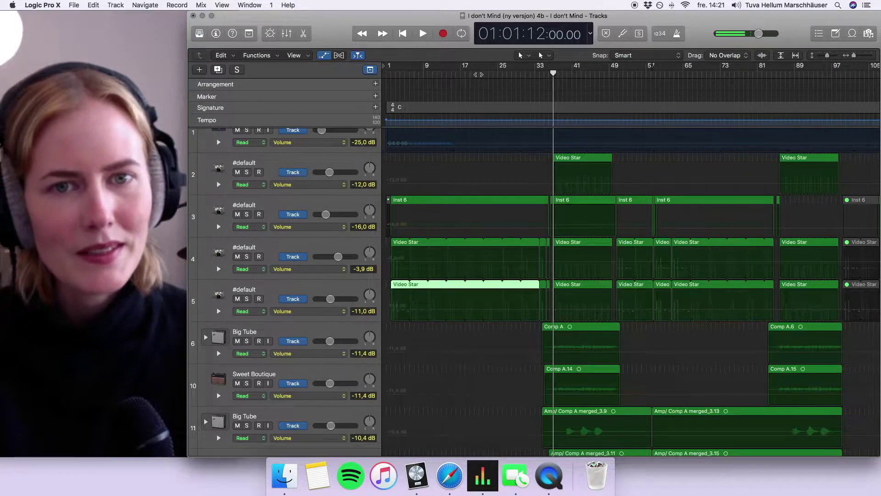
{"action": "left_click_drag", "start_coordinate": [477, 74], "coordinate": [386, 74]}
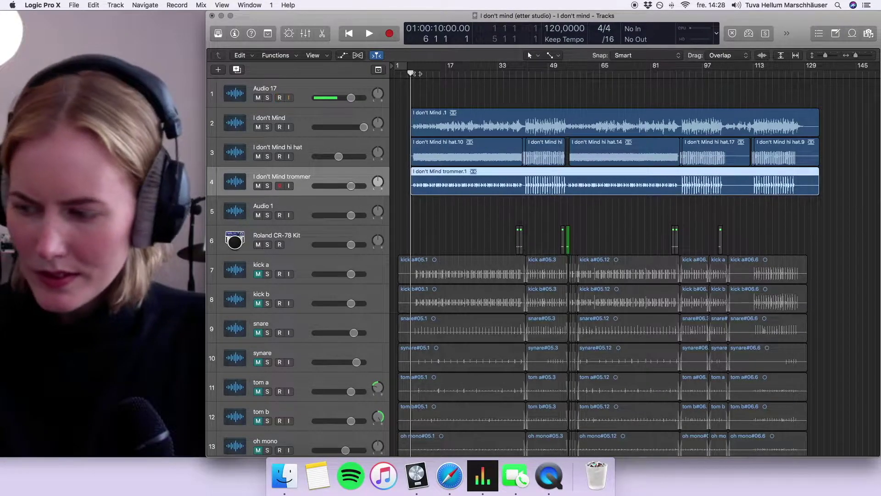
Play the studio version from its opening bars and slightly lower the volume of the I don't Mind hi hat and I don't Mind trommer tracks.
{"action": "left_click", "coordinate": [416, 69]}
{"action": "key", "text": "space"}
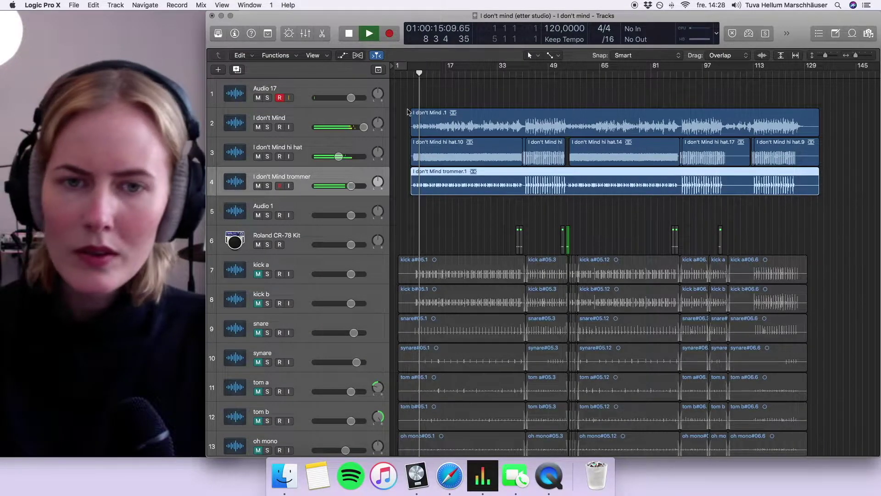
{"action": "mouse_move", "coordinate": [338, 156]}
{"action": "left_mouse_down"}
{"action": "mouse_move", "coordinate": [358, 157]}
{"action": "mouse_move", "coordinate": [337, 157]}
{"action": "left_mouse_up"}
{"action": "mouse_move", "coordinate": [351, 186]}
{"action": "left_mouse_down"}
{"action": "mouse_move", "coordinate": [364, 186]}
{"action": "mouse_move", "coordinate": [344, 186]}
{"action": "left_mouse_up"}
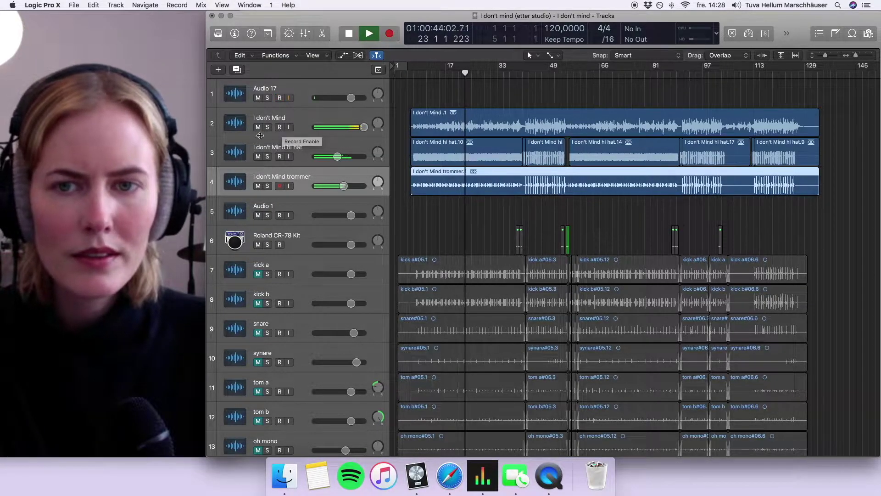
{"action": "key", "text": "space"}
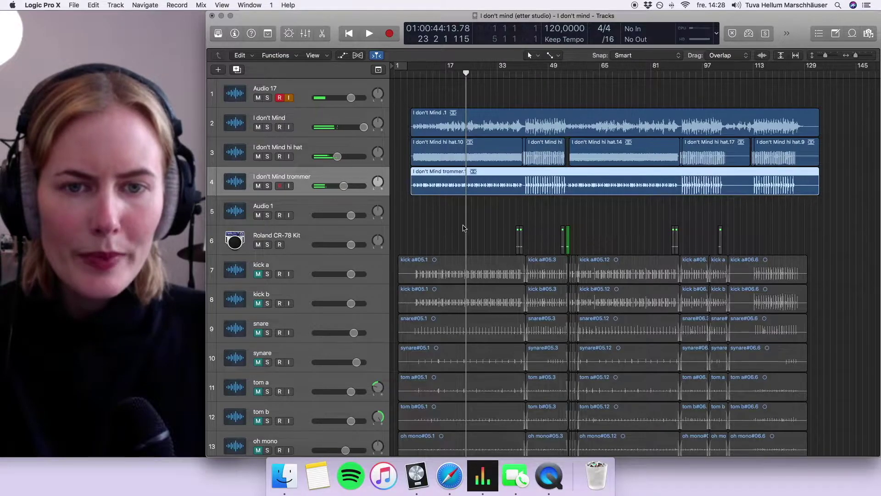
Play from around bar 40 and slightly lower the volume of the five bass tracks, bass chorus through bass klang, together.
{"action": "scroll", "coordinate": [463, 228], "scroll_direction": "down", "scroll_amount": 15}
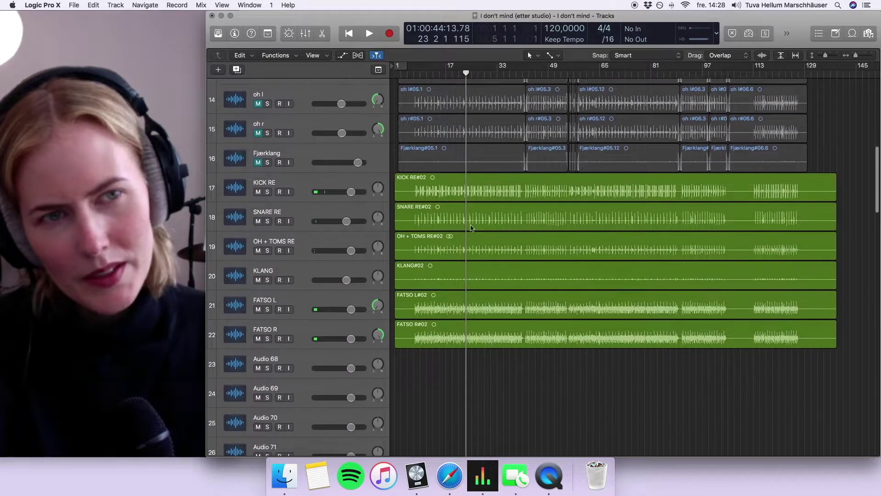
{"action": "scroll", "coordinate": [517, 362], "scroll_direction": "down", "scroll_amount": 3}
{"action": "scroll", "coordinate": [518, 361], "scroll_direction": "up", "scroll_amount": 3}
{"action": "scroll", "coordinate": [517, 360], "scroll_direction": "down", "scroll_amount": 2}
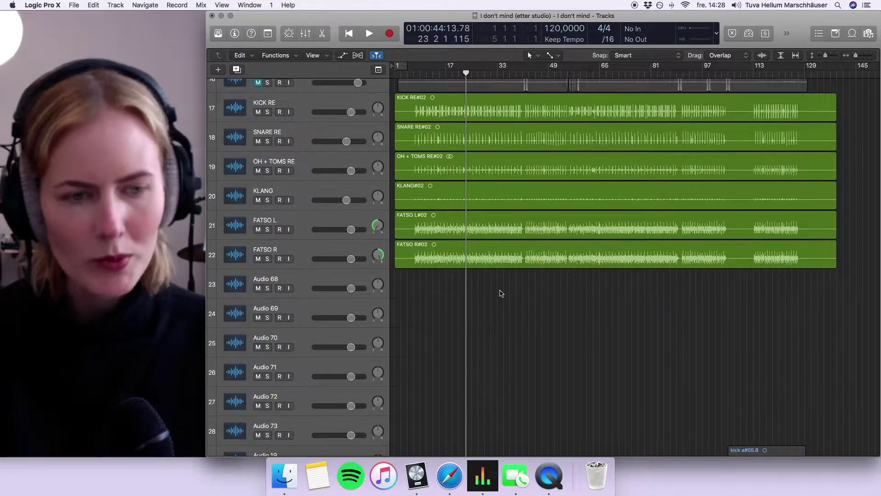
{"action": "scroll", "coordinate": [511, 314], "scroll_direction": "down", "scroll_amount": 10}
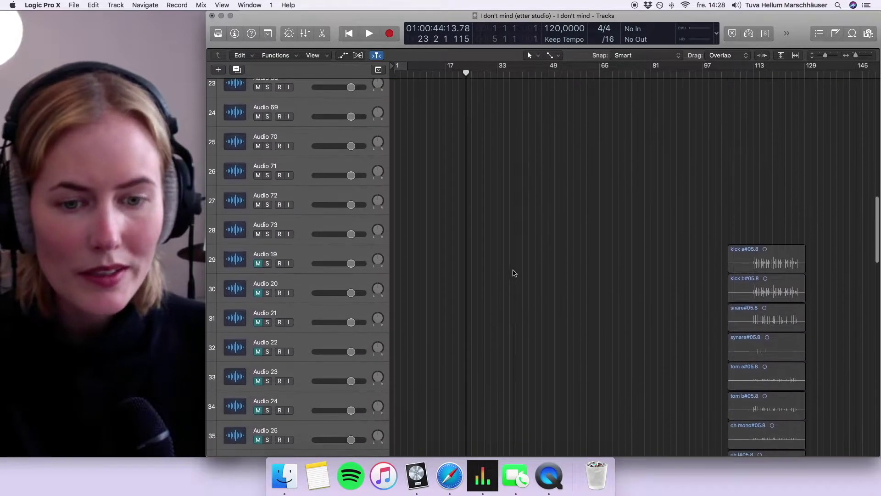
{"action": "left_click_drag", "start_coordinate": [532, 71], "coordinate": [523, 76]}
{"action": "key", "text": "space"}
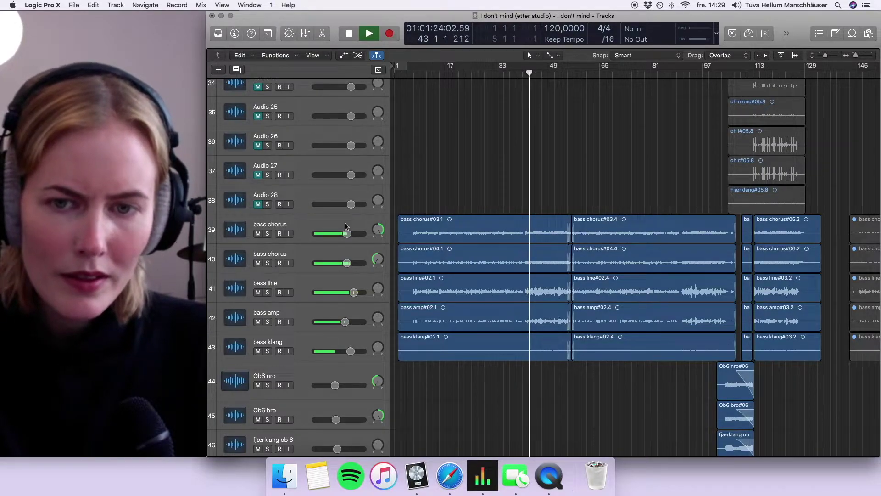
{"action": "left_click", "coordinate": [299, 227]}
{"action": "left_click", "coordinate": [355, 347], "text": "shift"}
{"action": "mouse_move", "coordinate": [355, 349]}
{"action": "left_mouse_down"}
{"action": "mouse_move", "coordinate": [363, 351]}
{"action": "mouse_move", "coordinate": [347, 355]}
{"action": "left_mouse_up"}
{"action": "key", "text": "space"}
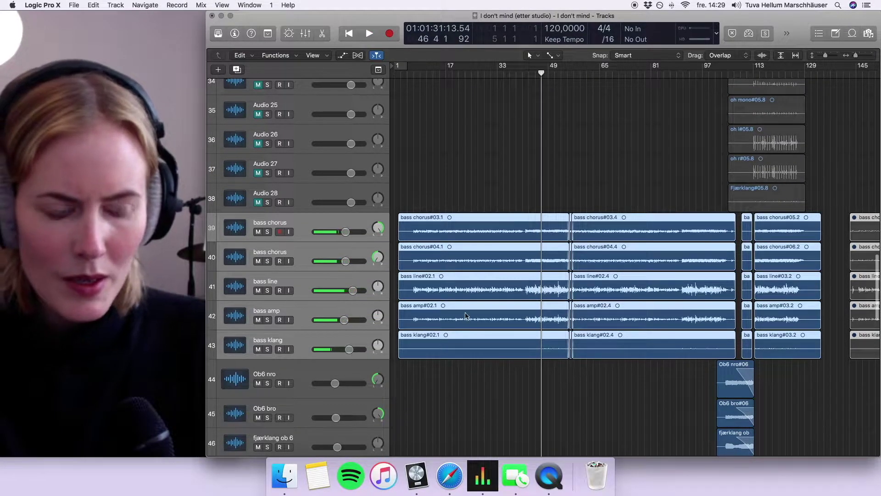
{"action": "scroll", "coordinate": [510, 291], "scroll_direction": "up", "scroll_amount": 15}
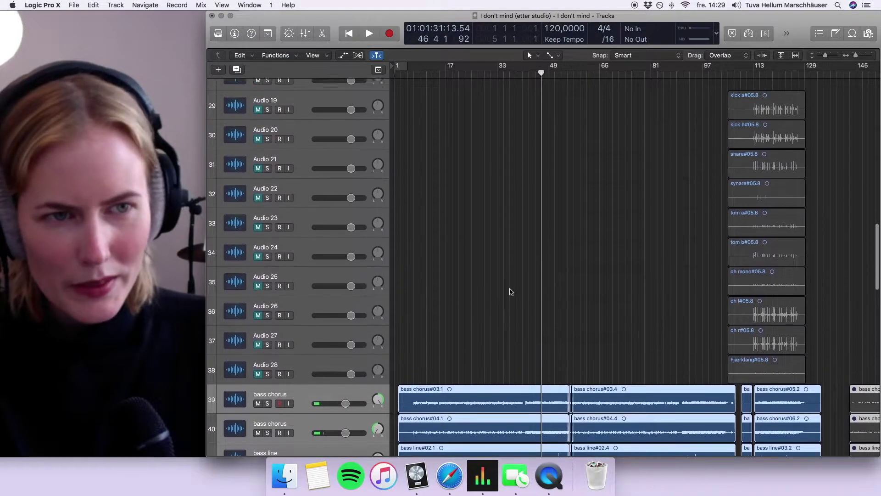
Look over the studio version's tracks, from the drum recordings and I don't Mind stems down to the five bass tracks.
{"action": "scroll", "coordinate": [510, 291], "scroll_direction": "up", "scroll_amount": 3}
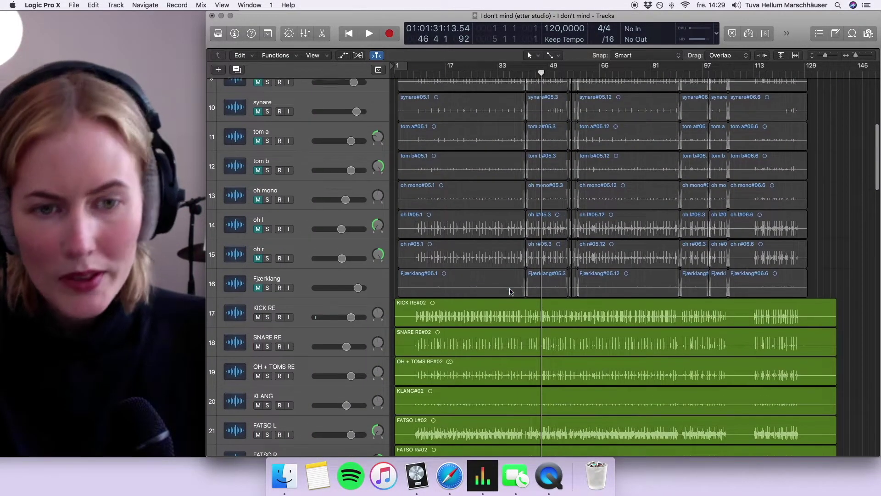
{"action": "scroll", "coordinate": [522, 266], "scroll_direction": "up", "scroll_amount": 8}
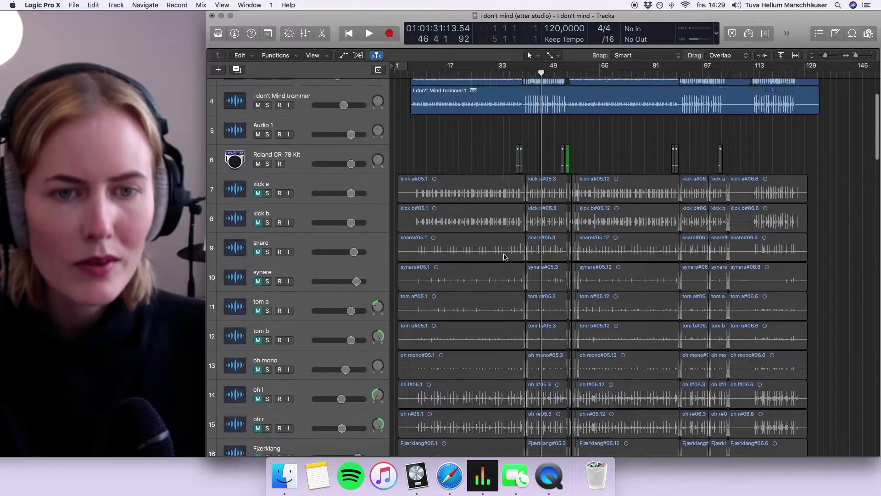
{"action": "key", "text": "alt+r"}
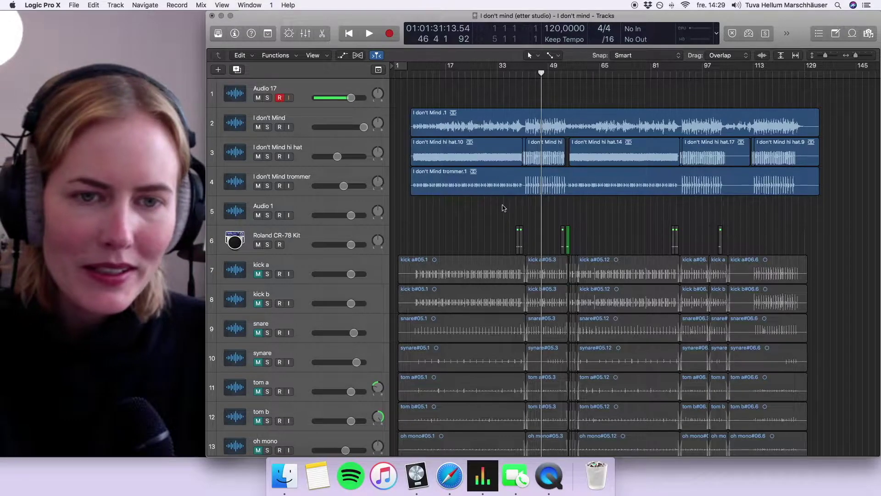
{"action": "scroll", "coordinate": [503, 211], "scroll_direction": "down", "scroll_amount": 2}
{"action": "scroll", "coordinate": [502, 208], "scroll_direction": "down", "scroll_amount": 2}
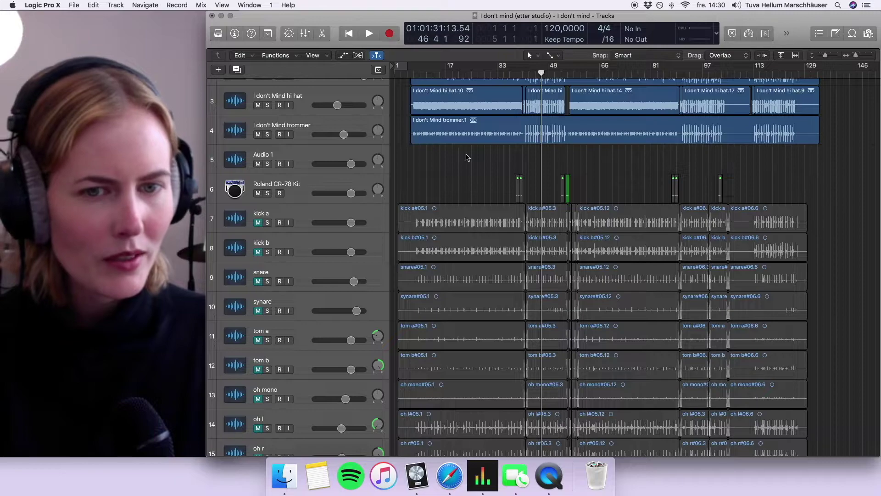
{"action": "scroll", "coordinate": [467, 157], "scroll_direction": "down", "scroll_amount": 15}
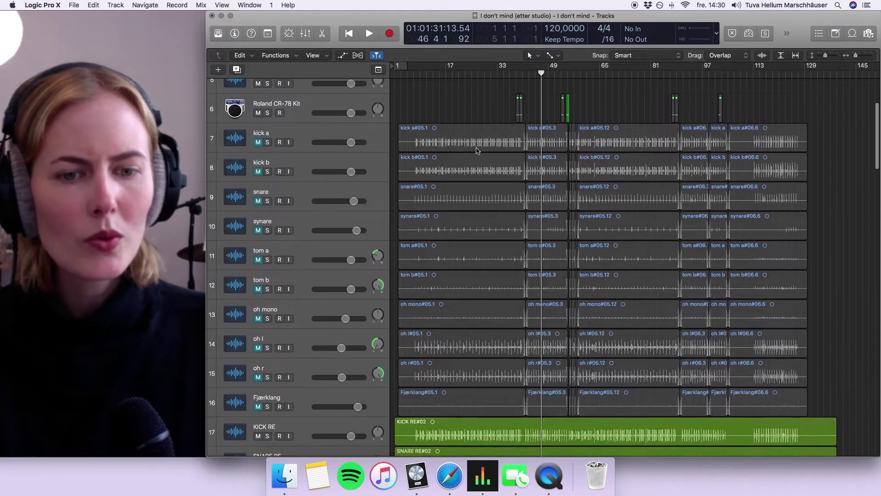
{"action": "scroll", "coordinate": [578, 401], "scroll_direction": "down", "scroll_amount": 15}
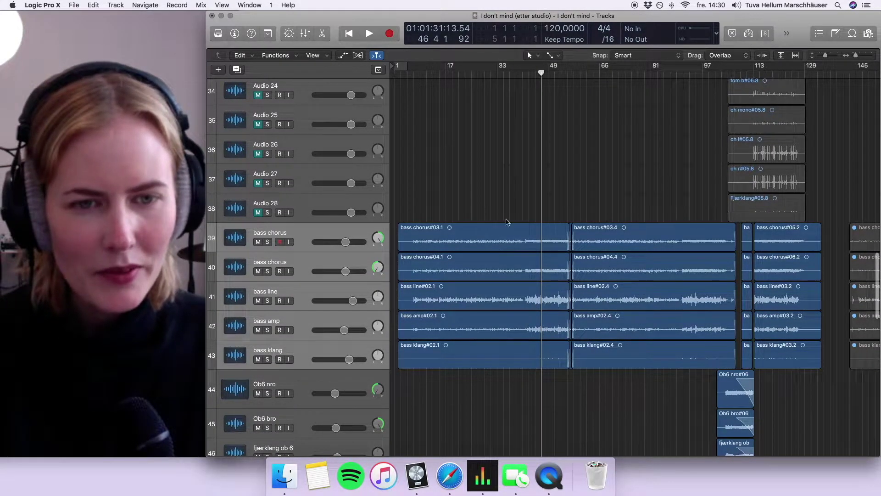
{"action": "scroll", "coordinate": [427, 206], "scroll_direction": "left", "scroll_amount": 2}
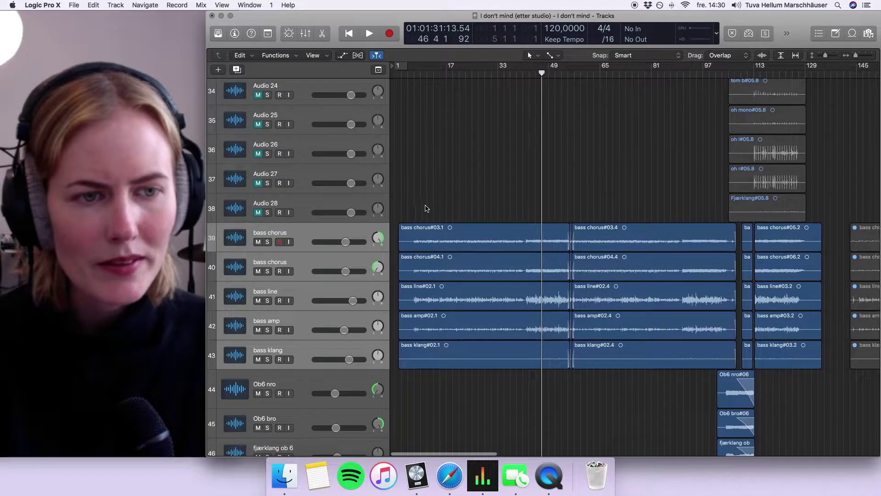
{"action": "scroll", "coordinate": [427, 213], "scroll_direction": "left", "scroll_amount": 2}
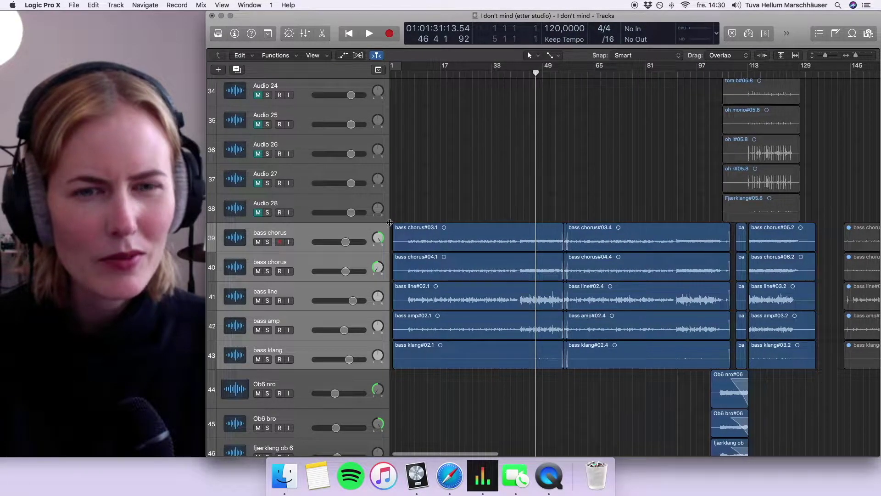
{"action": "scroll", "coordinate": [435, 225], "scroll_direction": "right", "scroll_amount": 1}
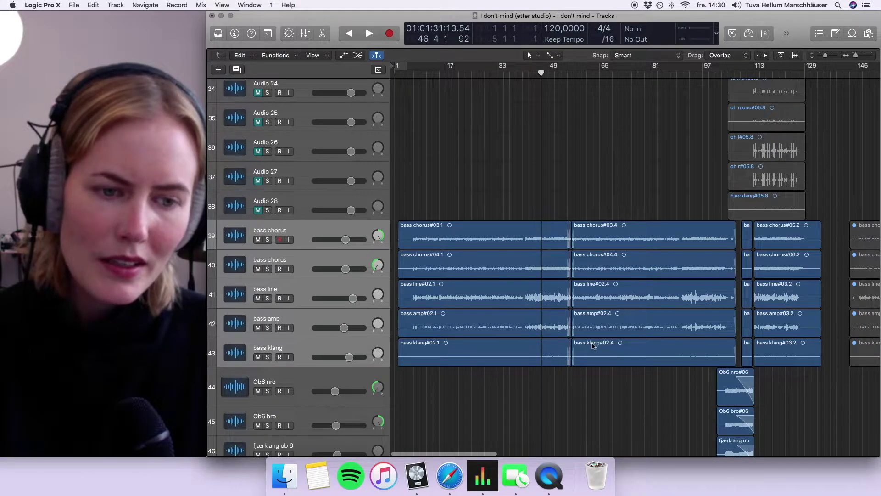
Examine the bass regions with the playhead at bar 42, and return the playhead to bar 8.
{"action": "left_click_drag", "start_coordinate": [535, 75], "coordinate": [527, 76]}
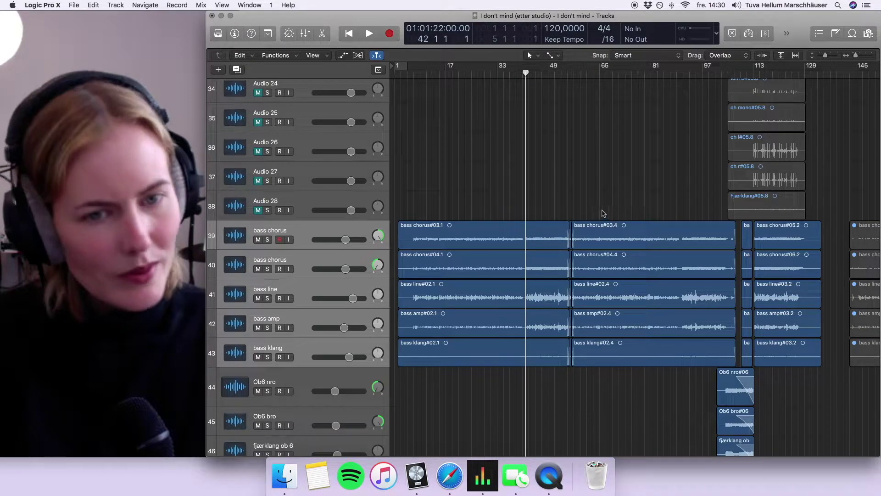
{"action": "scroll", "coordinate": [647, 358], "scroll_direction": "down", "scroll_amount": 2}
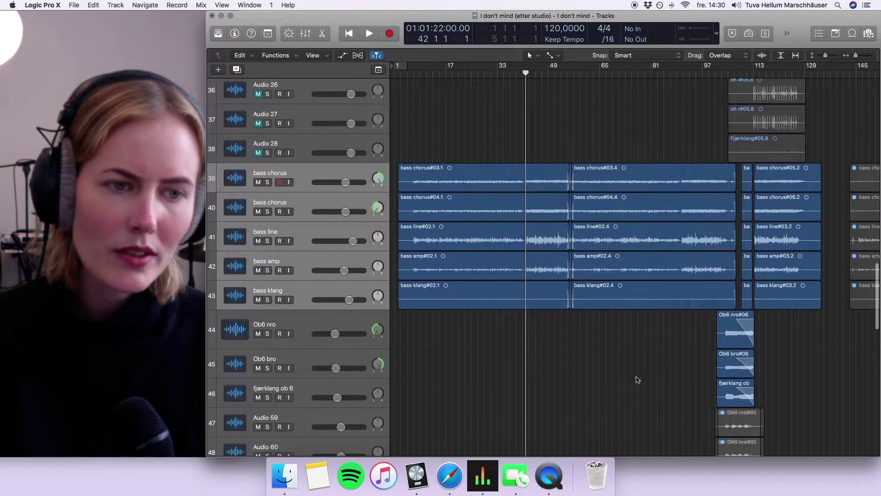
{"action": "scroll", "coordinate": [621, 420], "scroll_direction": "down", "scroll_amount": 2}
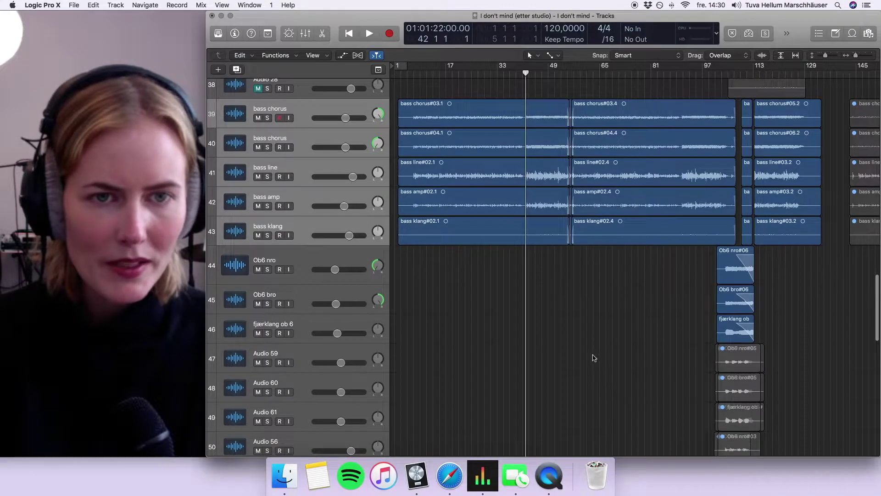
{"action": "scroll", "coordinate": [592, 397], "scroll_direction": "up", "scroll_amount": 3}
{"action": "scroll", "coordinate": [592, 397], "scroll_direction": "up", "scroll_amount": 1}
{"action": "left_click_drag", "start_coordinate": [522, 72], "coordinate": [416, 90]}
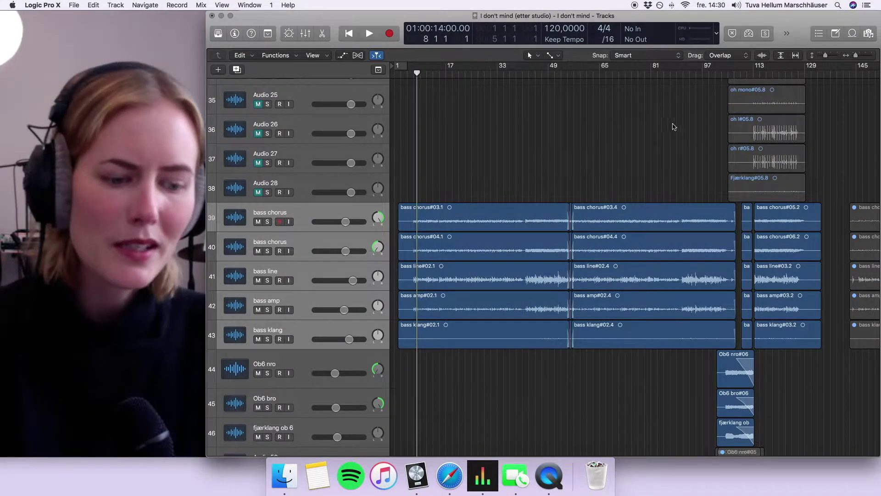
Examine the Ob6, Fjærklang and Novation synth recordings on the tracks below the bass.
{"action": "scroll", "coordinate": [643, 434], "scroll_direction": "down", "scroll_amount": 9}
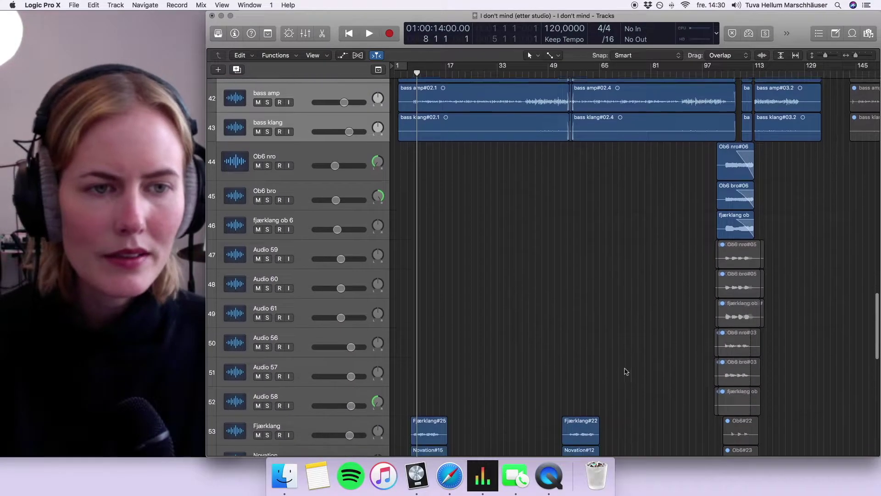
{"action": "scroll", "coordinate": [572, 341], "scroll_direction": "down", "scroll_amount": 3}
{"action": "scroll", "coordinate": [525, 320], "scroll_direction": "down", "scroll_amount": 5}
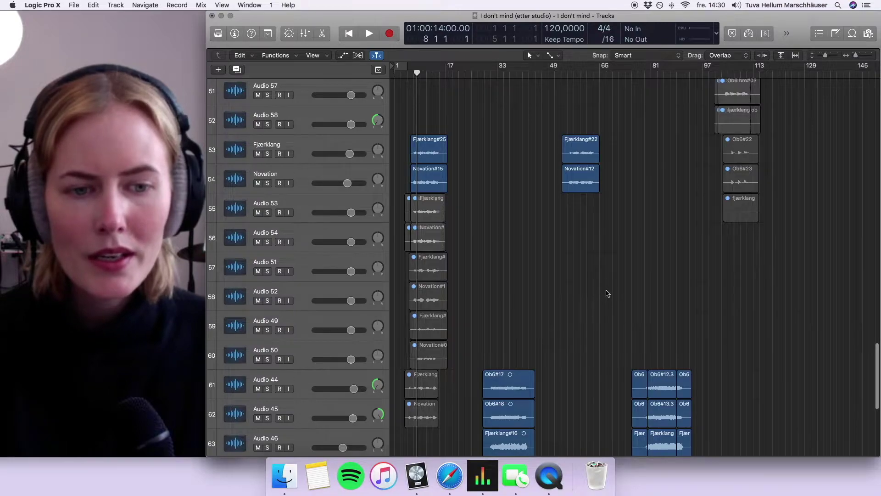
{"action": "scroll", "coordinate": [627, 348], "scroll_direction": "down", "scroll_amount": 1}
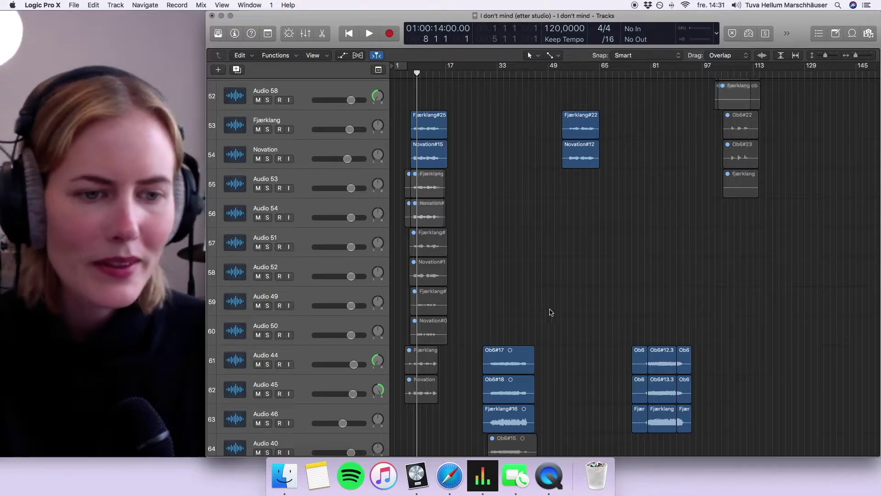
{"action": "scroll", "coordinate": [608, 384], "scroll_direction": "down", "scroll_amount": 5}
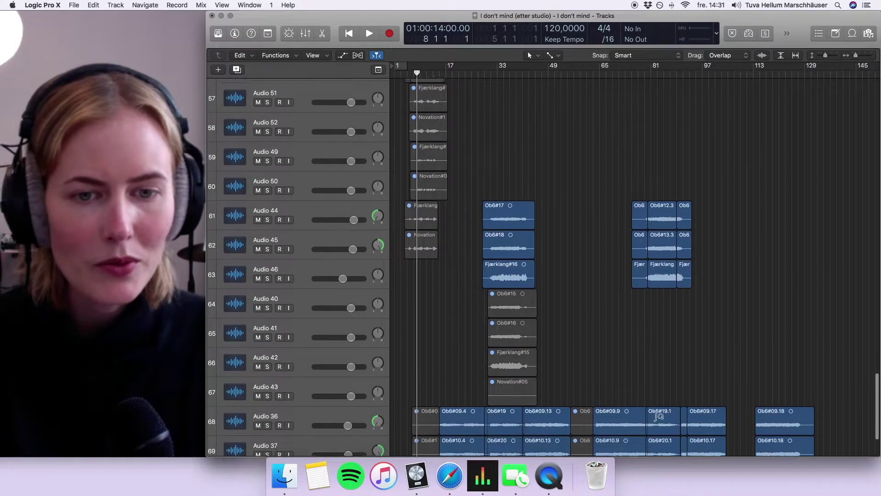
{"action": "scroll", "coordinate": [597, 423], "scroll_direction": "down", "scroll_amount": 3}
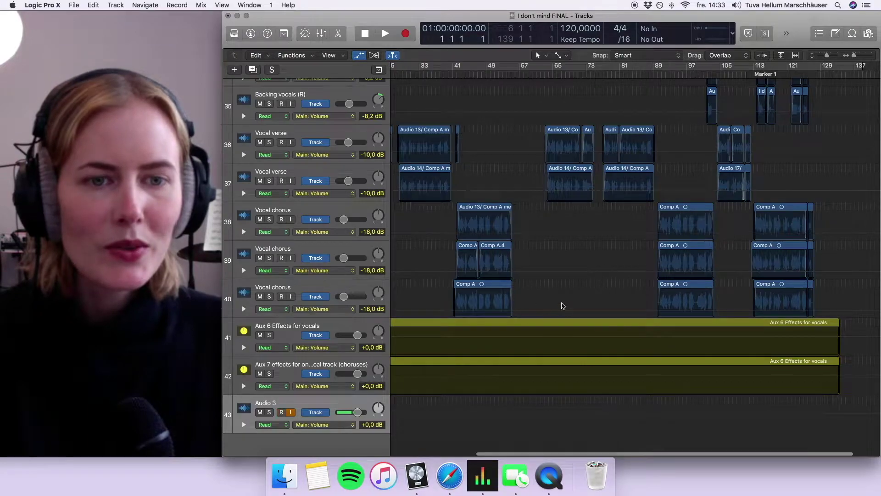
Look through the final version's arrangement from the vocal tracks up past the synths and guitars to the kick tracks.
{"action": "scroll", "coordinate": [563, 306], "scroll_direction": "left", "scroll_amount": 5}
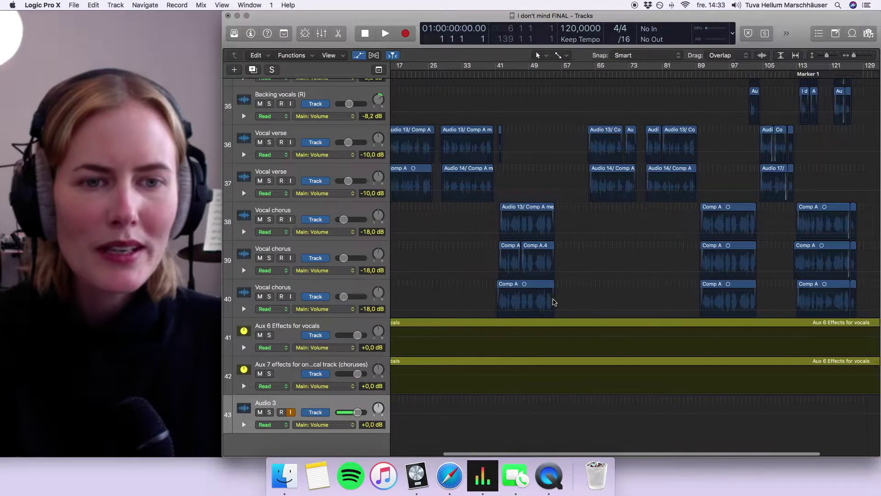
{"action": "scroll", "coordinate": [597, 298], "scroll_direction": "up", "scroll_amount": 1}
{"action": "scroll", "coordinate": [604, 294], "scroll_direction": "left", "scroll_amount": 2}
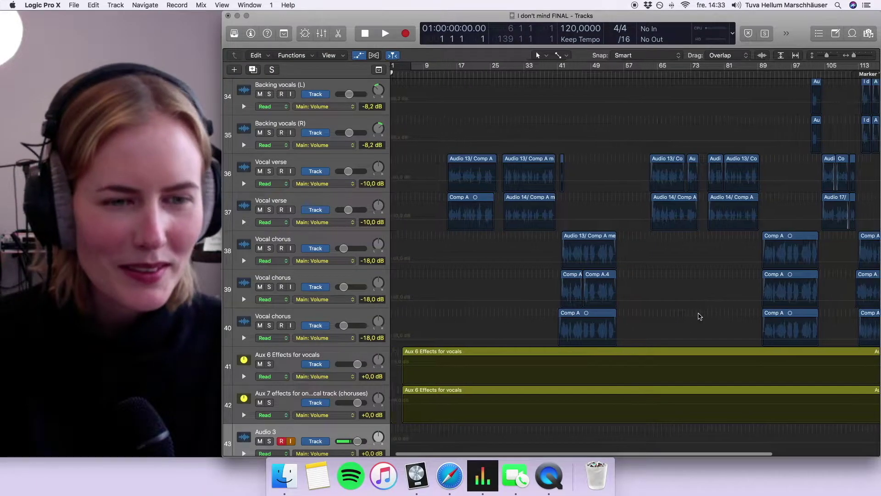
{"action": "scroll", "coordinate": [698, 317], "scroll_direction": "right", "scroll_amount": 5}
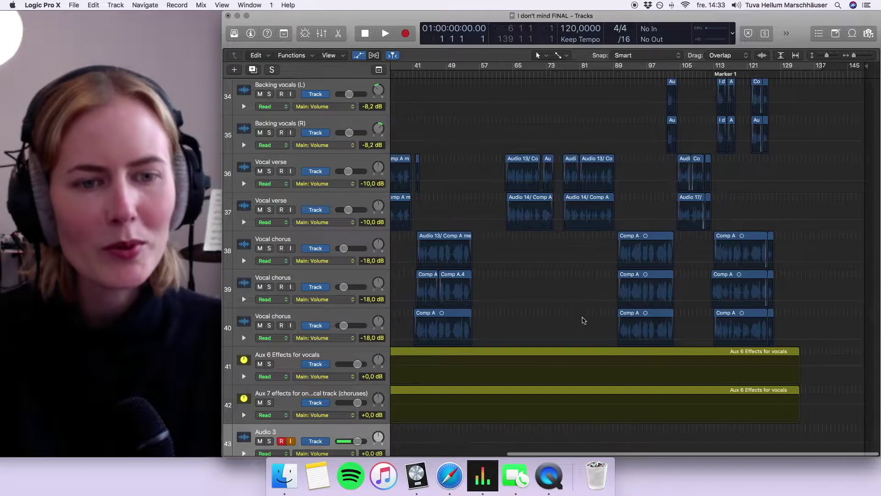
{"action": "scroll", "coordinate": [583, 321], "scroll_direction": "up", "scroll_amount": 5}
{"action": "scroll", "coordinate": [585, 332], "scroll_direction": "up", "scroll_amount": 6}
{"action": "scroll", "coordinate": [585, 332], "scroll_direction": "left", "scroll_amount": 1}
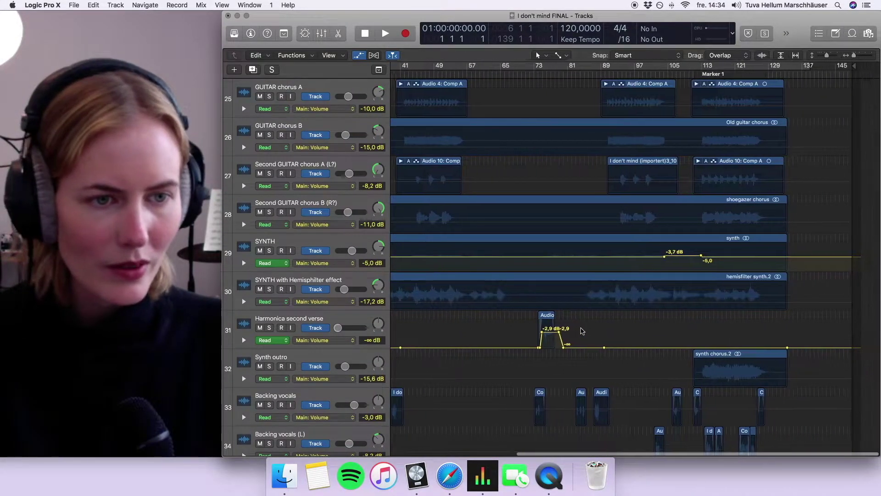
{"action": "scroll", "coordinate": [581, 331], "scroll_direction": "up", "scroll_amount": 10}
{"action": "scroll", "coordinate": [581, 331], "scroll_direction": "left", "scroll_amount": 1}
{"action": "scroll", "coordinate": [581, 331], "scroll_direction": "up", "scroll_amount": 2}
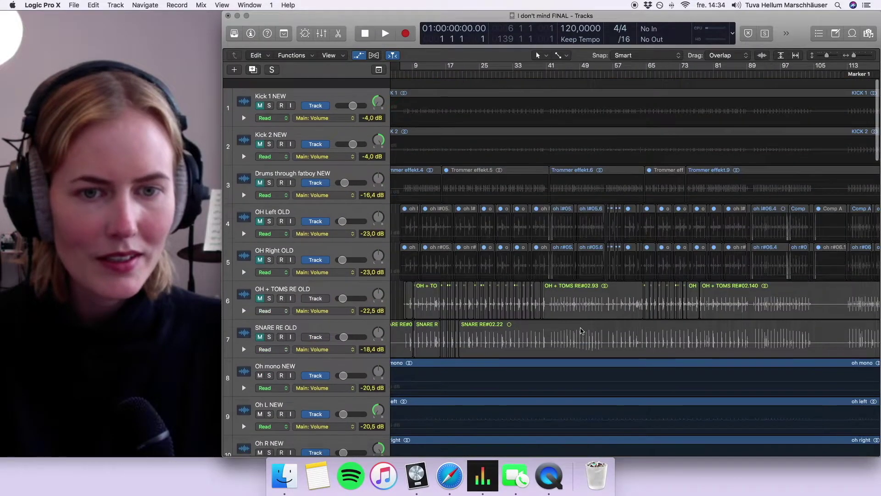
Examine the final version's old and new drum tracks, and review the bass and guitar tracks down to the vocals.
{"action": "scroll", "coordinate": [581, 331], "scroll_direction": "down", "scroll_amount": 5}
{"action": "scroll", "coordinate": [581, 331], "scroll_direction": "up", "scroll_amount": 8}
{"action": "scroll", "coordinate": [581, 330], "scroll_direction": "right", "scroll_amount": 5}
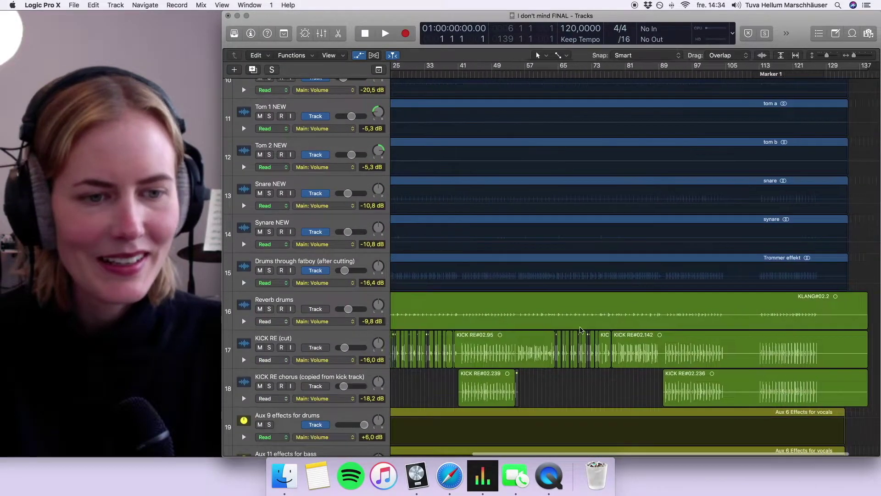
{"action": "scroll", "coordinate": [580, 329], "scroll_direction": "up", "scroll_amount": 9}
{"action": "scroll", "coordinate": [579, 330], "scroll_direction": "down", "scroll_amount": 7}
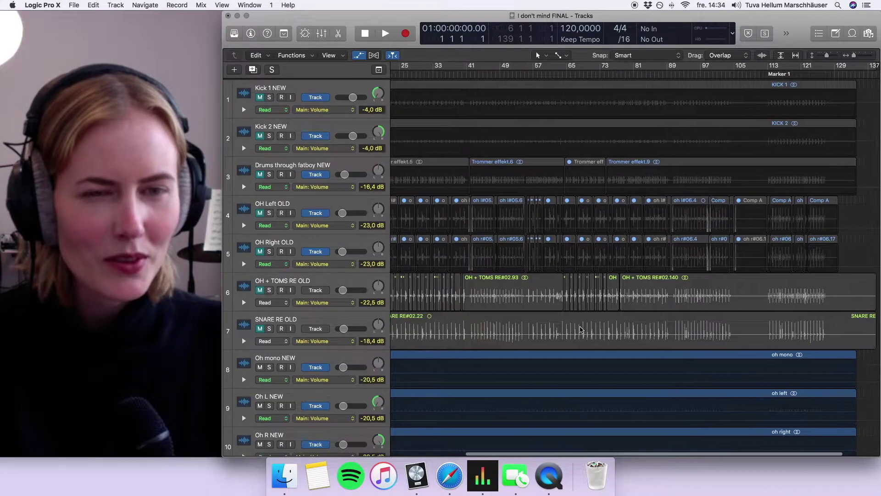
{"action": "scroll", "coordinate": [588, 330], "scroll_direction": "left", "scroll_amount": 4}
{"action": "scroll", "coordinate": [594, 330], "scroll_direction": "down", "scroll_amount": 20}
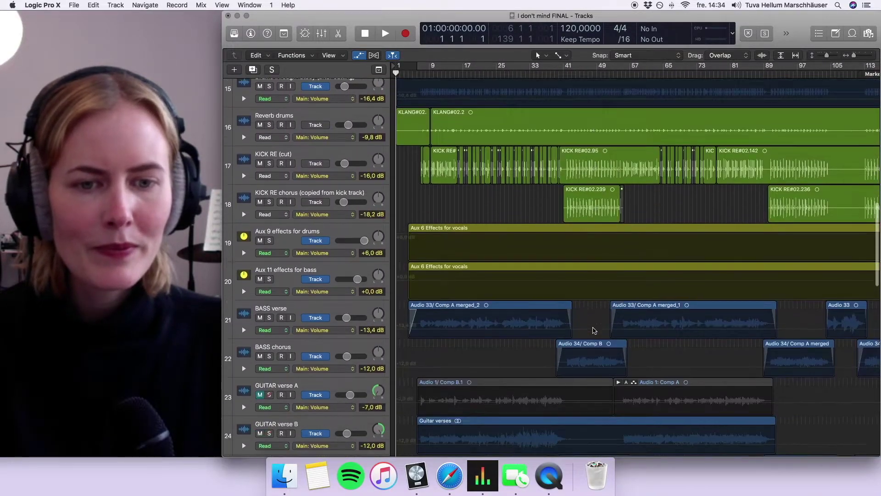
{"action": "scroll", "coordinate": [592, 330], "scroll_direction": "down", "scroll_amount": 6}
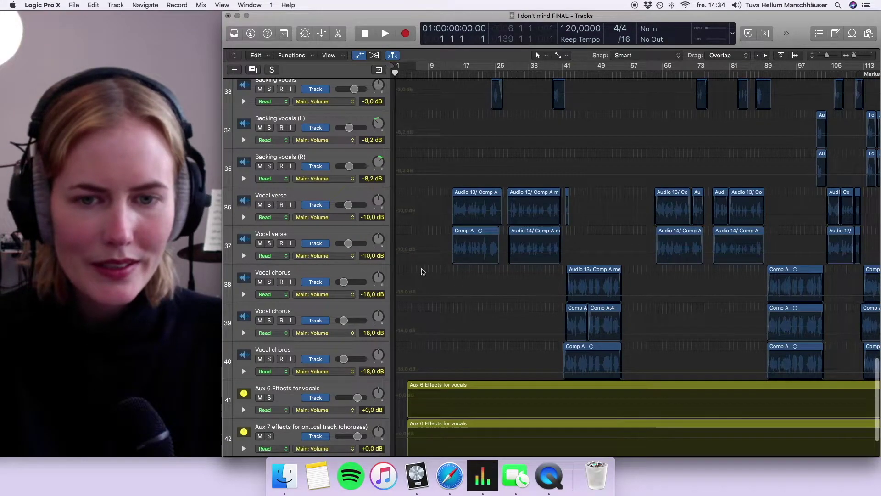
Select the two Vocal verse tracks 36 and 37, start playback from bar 16 and solo both tracks.
{"action": "left_click", "coordinate": [294, 199]}
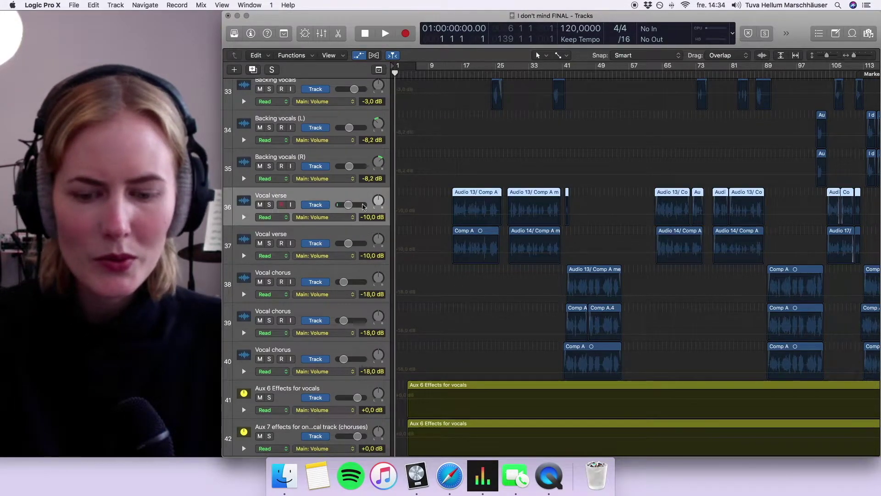
{"action": "left_click", "coordinate": [311, 244], "text": "shift"}
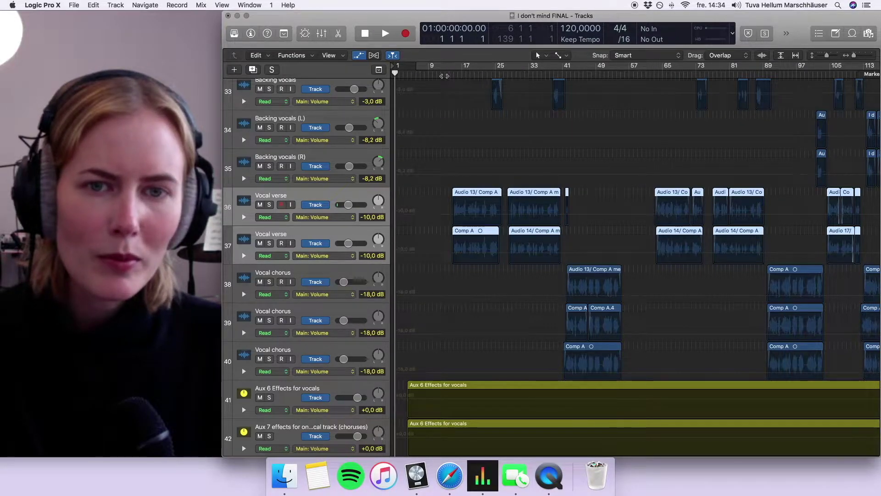
{"action": "mouse_move", "coordinate": [450, 75]}
{"action": "left_mouse_down"}
{"action": "mouse_move", "coordinate": [428, 74]}
{"action": "mouse_move", "coordinate": [449, 72]}
{"action": "left_mouse_up"}
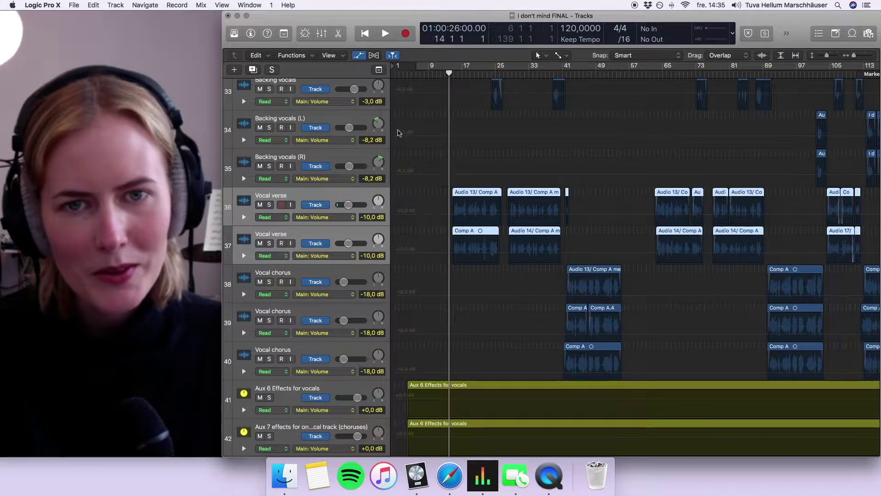
{"action": "left_click", "coordinate": [458, 75]}
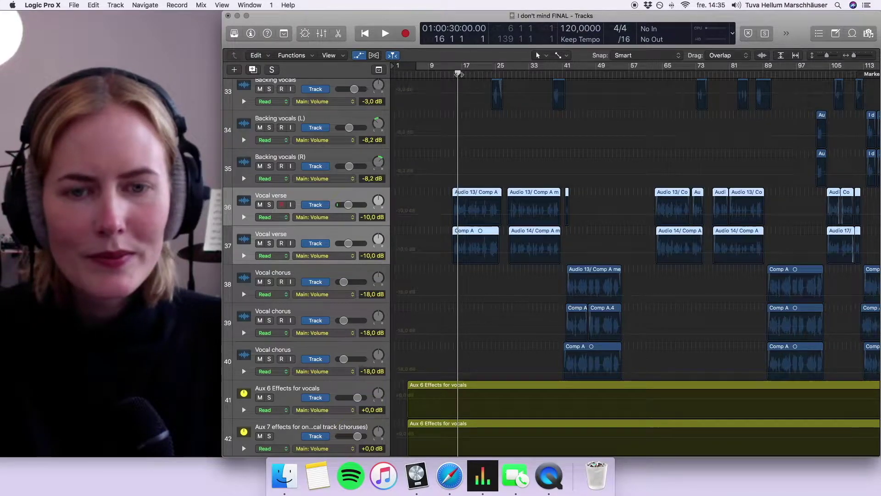
{"action": "key", "text": "space"}
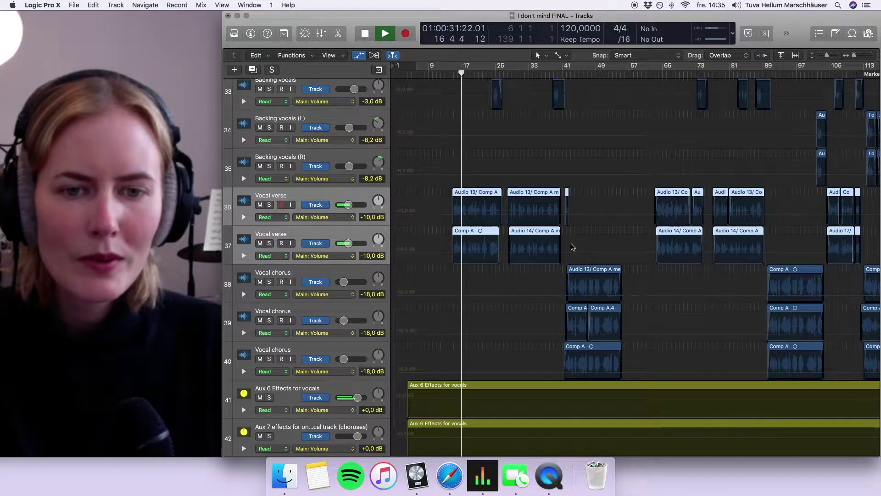
{"action": "left_click", "coordinate": [269, 205]}
{"action": "left_click", "coordinate": [269, 244]}
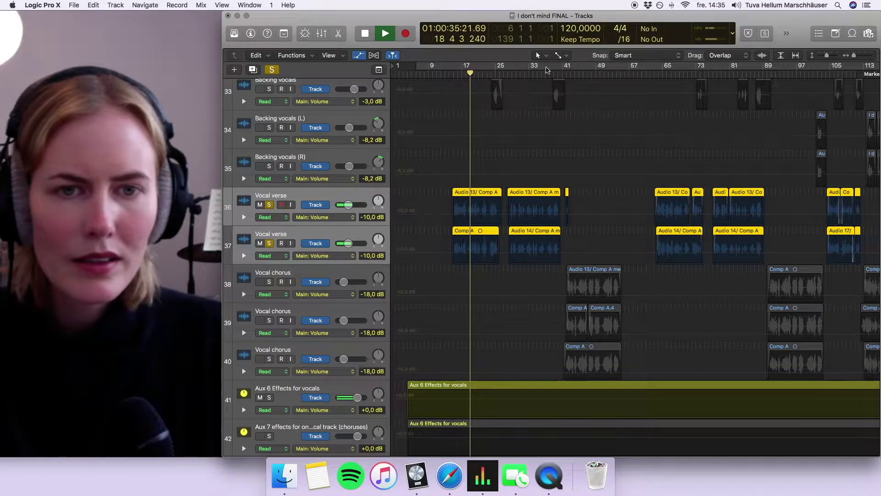
Audition the soloed verse vocals from around bar 31.
{"action": "left_click", "coordinate": [524, 69]}
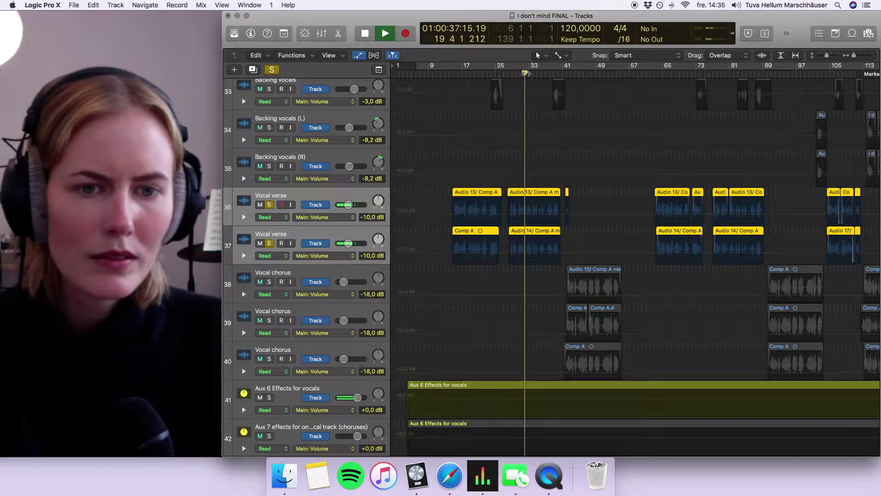
{"action": "key", "text": "space"}
{"action": "key", "text": "space"}
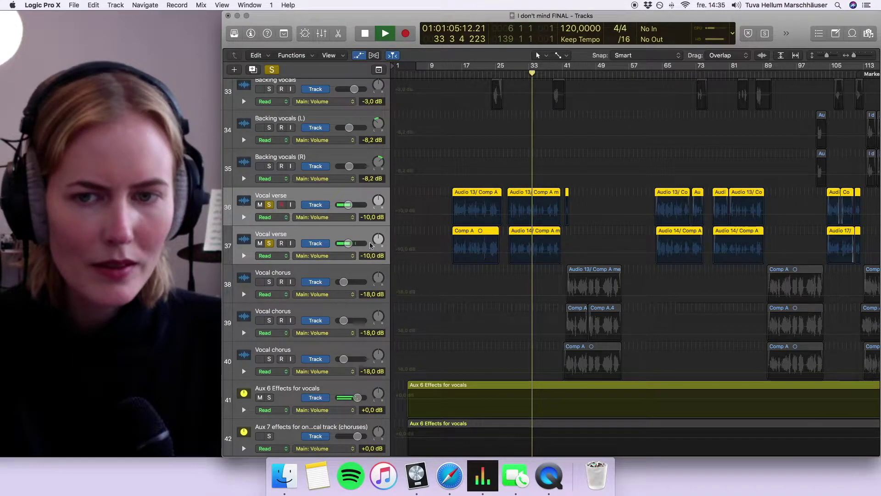
Stop the verse vocal playback and clear the solo on both Vocal verse tracks.
{"action": "key", "text": "space"}
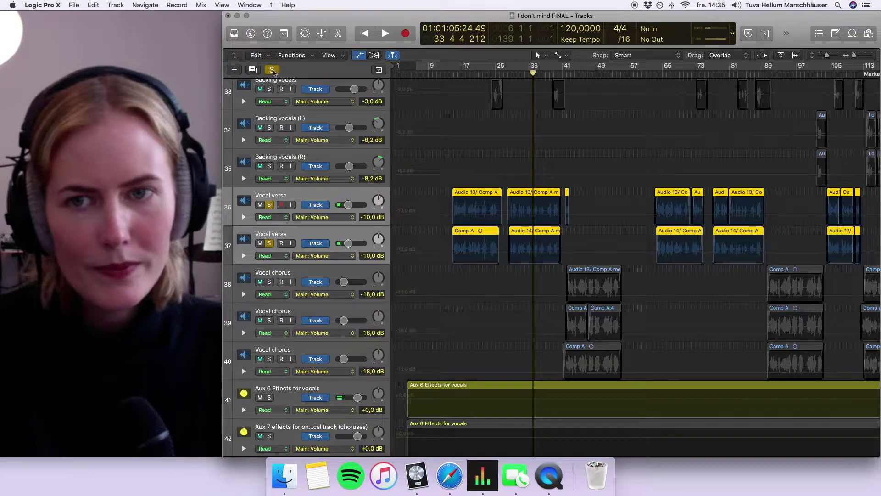
{"action": "left_click", "coordinate": [272, 69]}
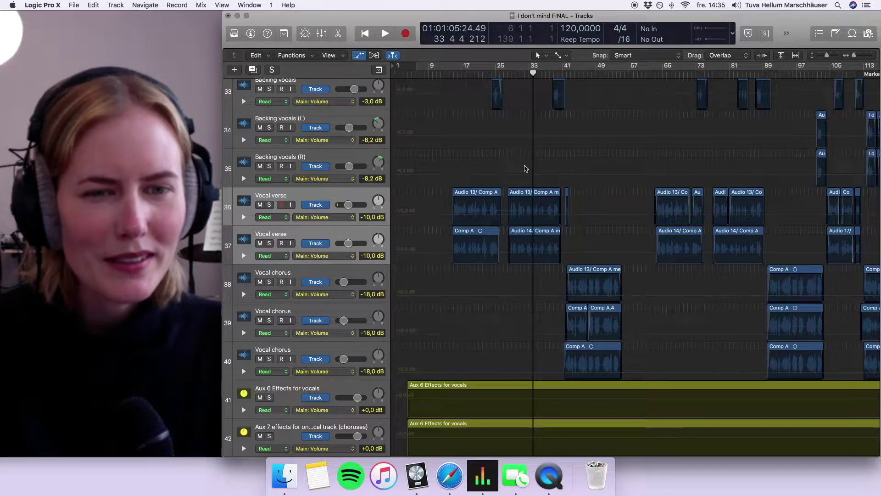
Solo the three Vocal chorus tracks 38, 39 and 40 and play them from around bar 41.
{"action": "mouse_move", "coordinate": [569, 76]}
{"action": "left_mouse_down"}
{"action": "mouse_move", "coordinate": [596, 78]}
{"action": "mouse_move", "coordinate": [563, 80]}
{"action": "left_mouse_up"}
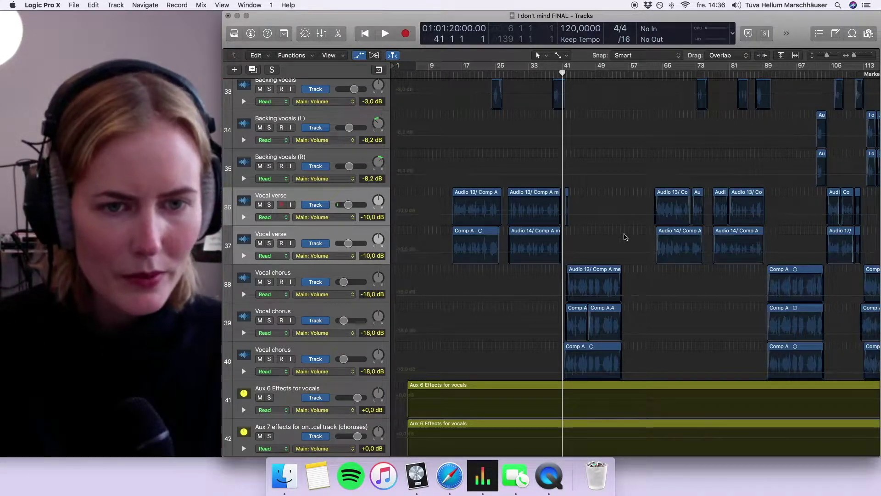
{"action": "scroll", "coordinate": [622, 227], "scroll_direction": "up", "scroll_amount": 4}
{"action": "scroll", "coordinate": [648, 284], "scroll_direction": "down", "scroll_amount": 6}
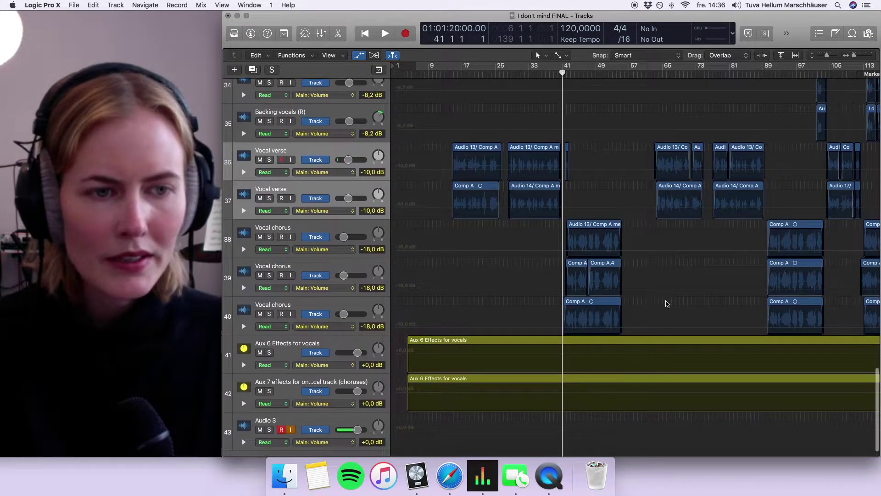
{"action": "left_click", "coordinate": [270, 237]}
{"action": "left_click", "coordinate": [270, 275]}
{"action": "left_click", "coordinate": [270, 314]}
{"action": "left_click", "coordinate": [572, 76]}
{"action": "key", "text": "space"}
{"action": "scroll", "coordinate": [666, 228], "scroll_direction": "right", "scroll_amount": 10}
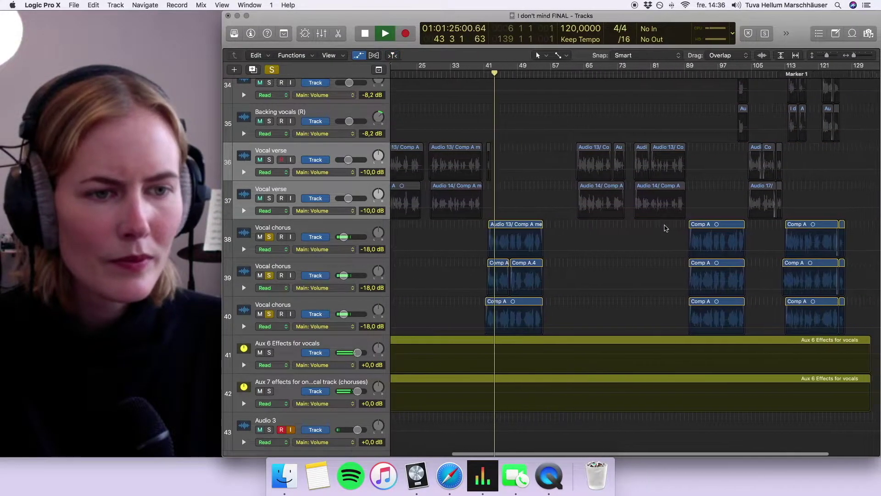
{"action": "scroll", "coordinate": [751, 218], "scroll_direction": "left", "scroll_amount": 1}
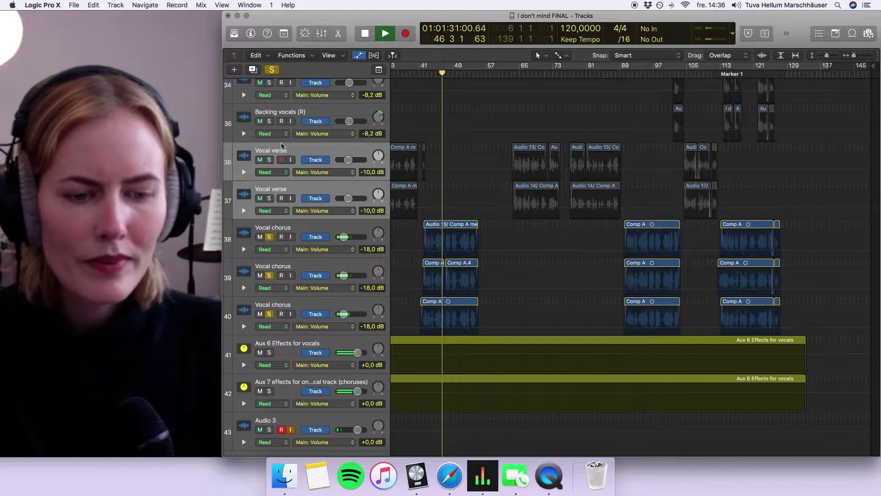
Stop the chorus vocal playback and clear the solo on all three Vocal chorus tracks.
{"action": "key", "text": "space"}
{"action": "left_click", "coordinate": [271, 70]}
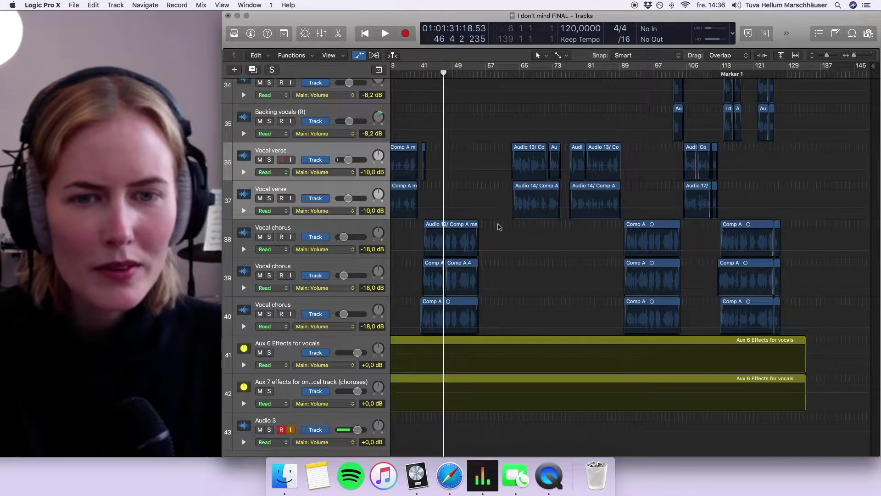
{"action": "scroll", "coordinate": [491, 225], "scroll_direction": "right", "scroll_amount": 1}
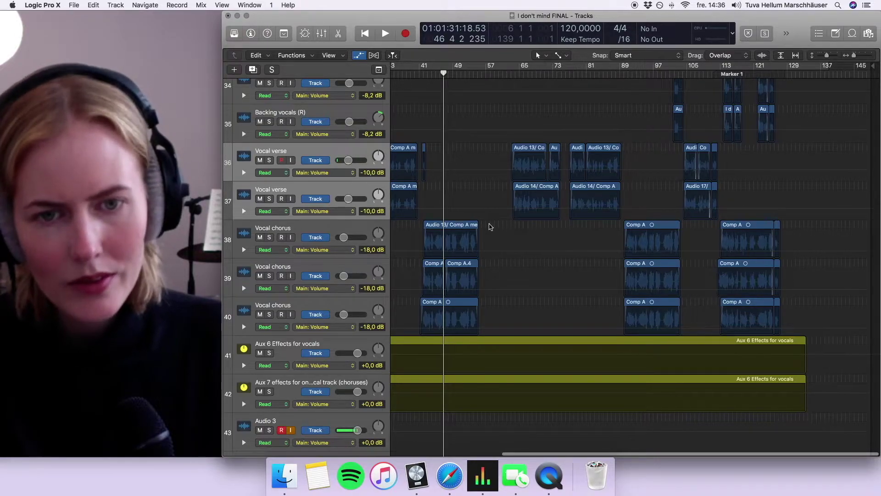
{"action": "scroll", "coordinate": [489, 227], "scroll_direction": "left", "scroll_amount": 3}
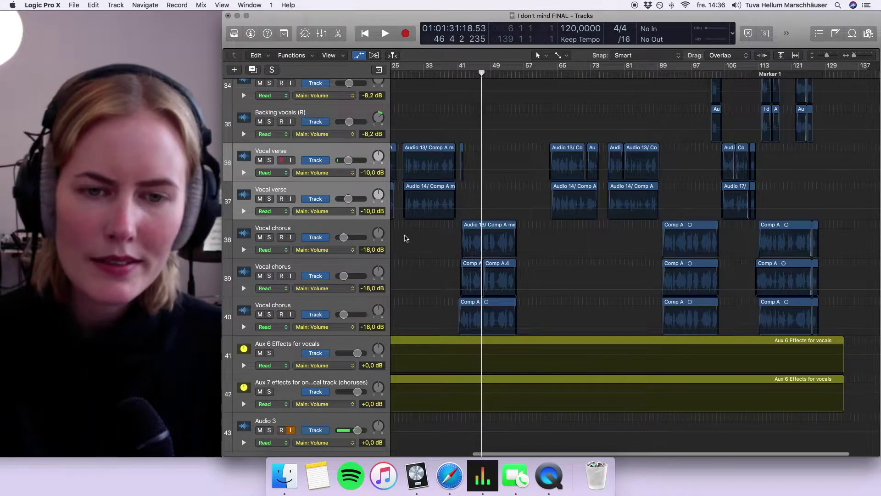
Examine the Bus 5 send in the channel strip of Vocal chorus track 38, hide the inspector and deselect the track's regions.
{"action": "left_click", "coordinate": [350, 229]}
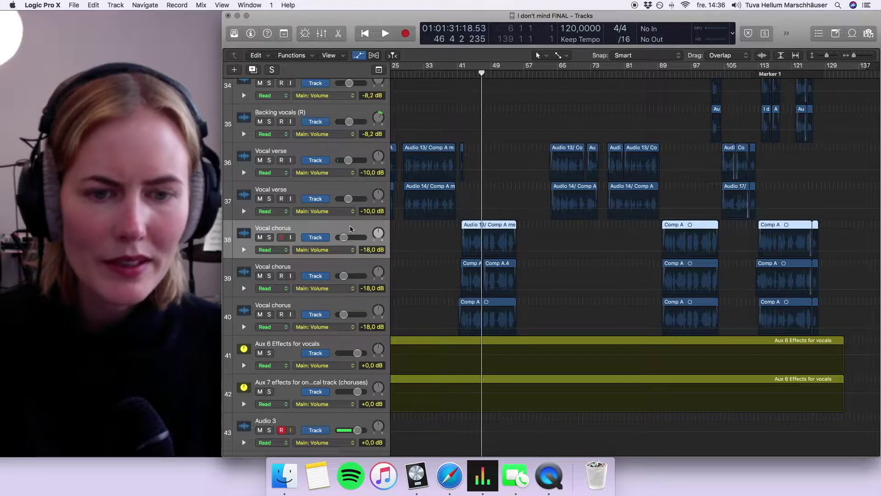
{"action": "key", "text": "i"}
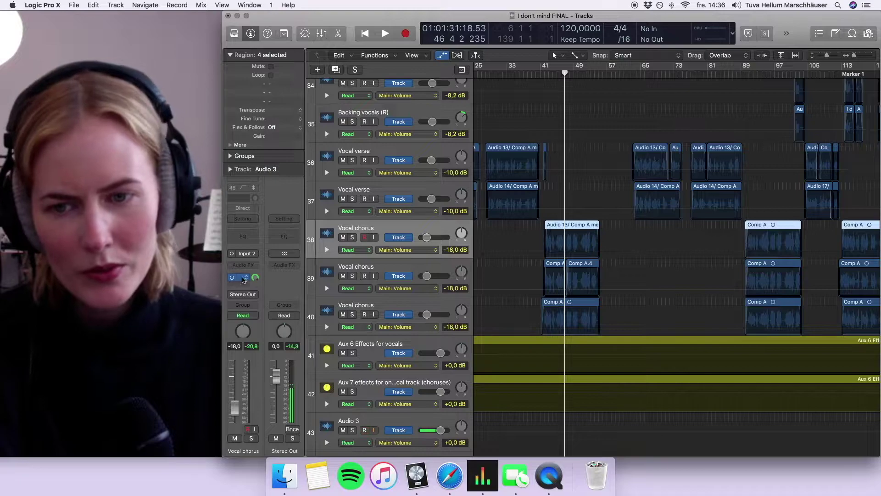
{"action": "left_click", "coordinate": [244, 278]}
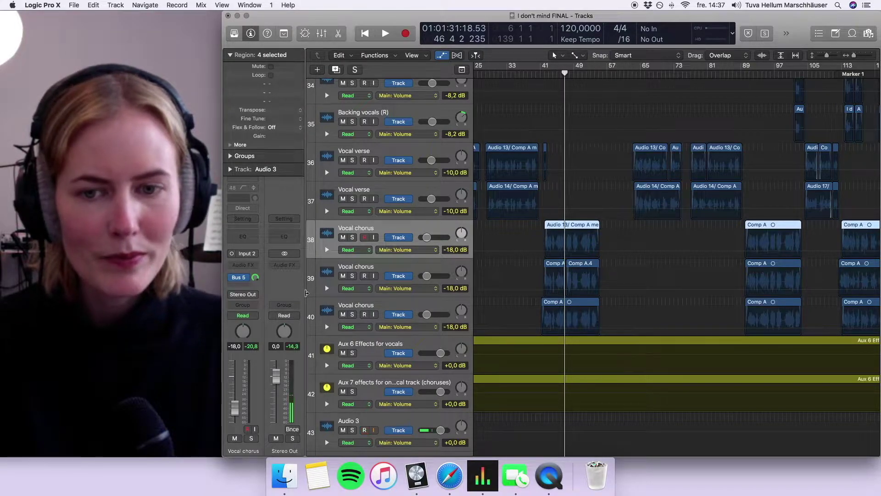
{"action": "key", "text": "i"}
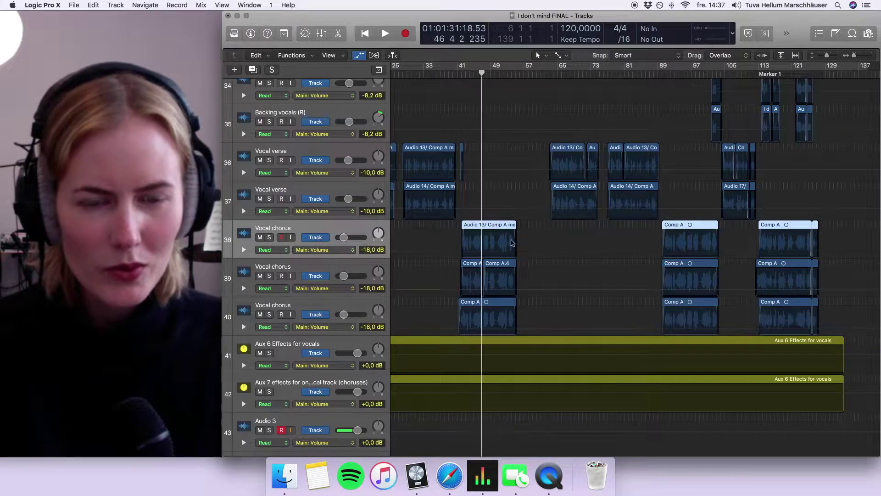
{"action": "left_click", "coordinate": [590, 228]}
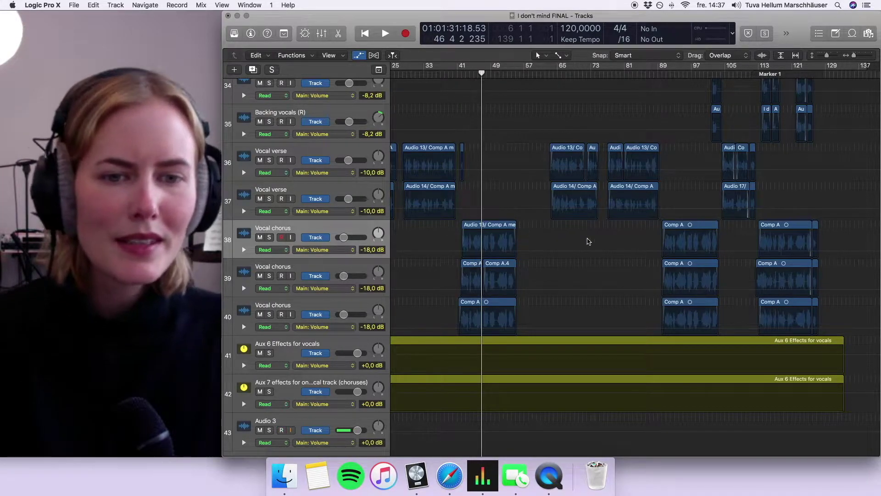
Place the playhead at bar 102, near the first regions of the left and right backing vocals.
{"action": "left_click", "coordinate": [549, 75]}
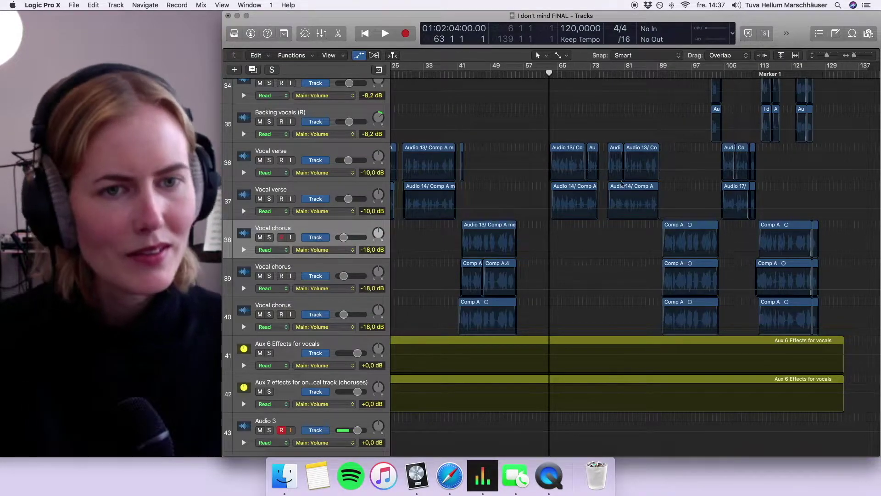
{"action": "scroll", "coordinate": [791, 254], "scroll_direction": "right", "scroll_amount": 3}
{"action": "scroll", "coordinate": [790, 253], "scroll_direction": "up", "scroll_amount": 5}
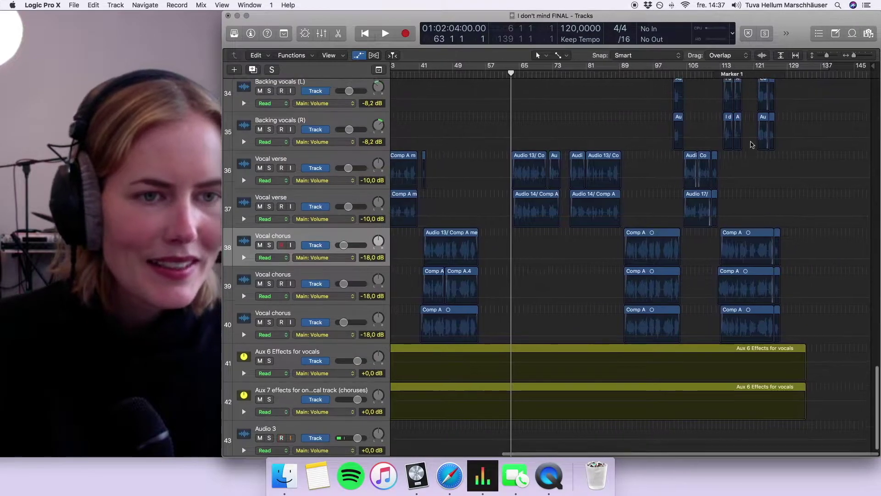
{"action": "left_click", "coordinate": [669, 75]}
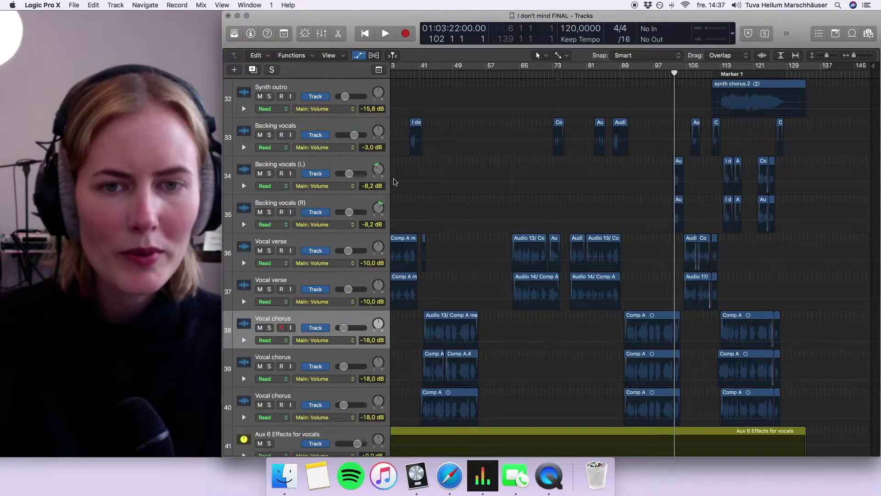
Solo the three Backing vocals tracks 33, 34 and 35 and audition them from bar 102 and from around bar 114.
{"action": "left_click", "coordinate": [270, 212]}
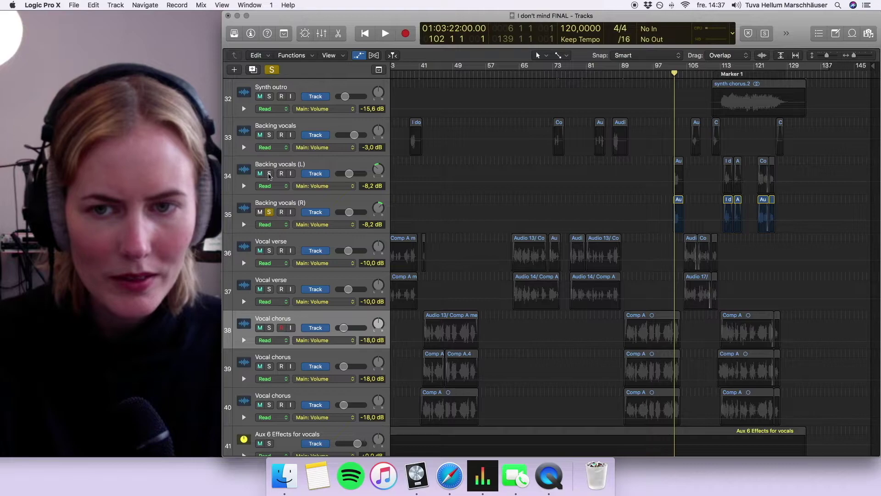
{"action": "left_click", "coordinate": [269, 213]}
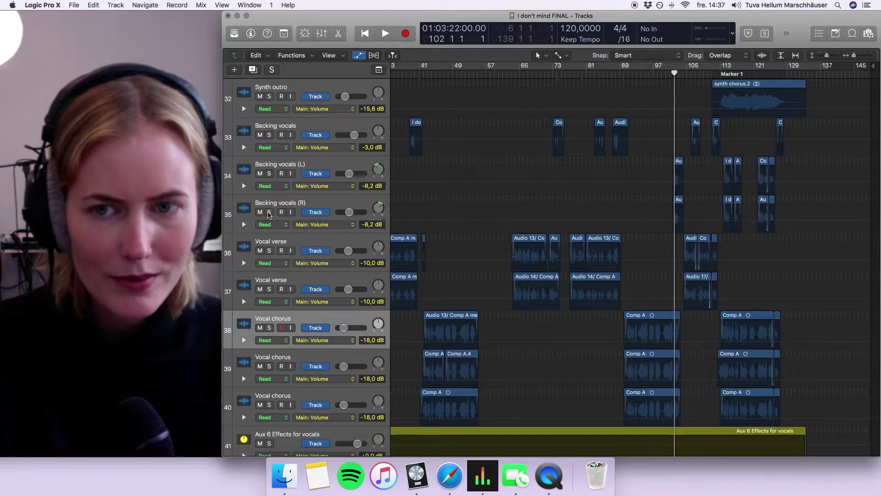
{"action": "left_click", "coordinate": [270, 212]}
{"action": "left_click", "coordinate": [271, 173]}
{"action": "left_click", "coordinate": [271, 135]}
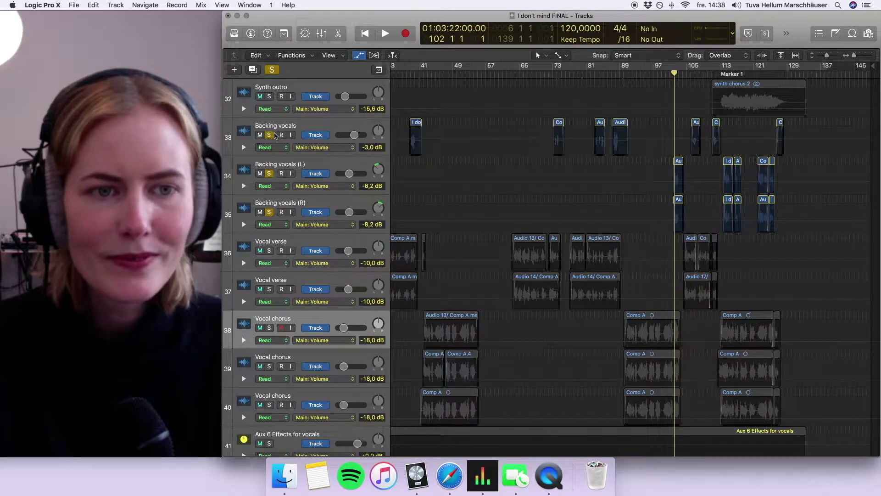
{"action": "key", "text": "space"}
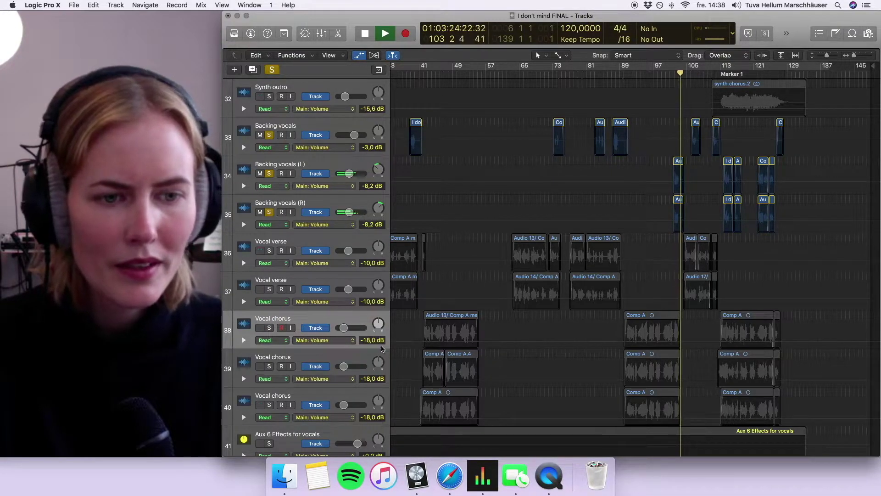
{"action": "left_click", "coordinate": [732, 73]}
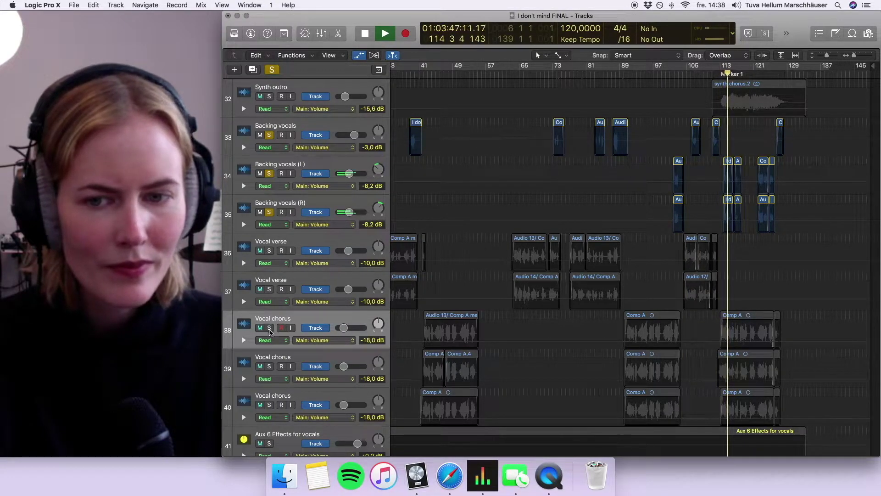
{"action": "key", "text": "space"}
Also solo Vocal chorus tracks 38 and 39 and play them with the backing vocals from around bar 113.
{"action": "left_click", "coordinate": [269, 327]}
{"action": "left_click", "coordinate": [269, 366]}
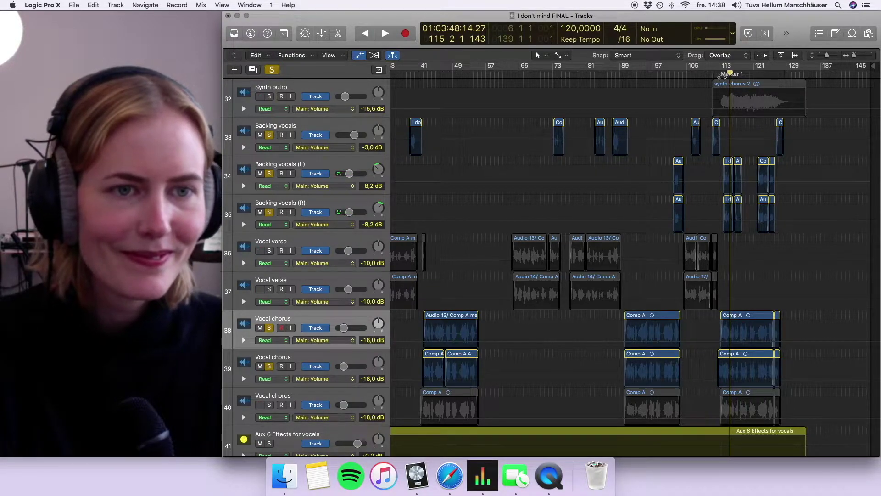
{"action": "left_click", "coordinate": [725, 77]}
{"action": "key", "text": "space"}
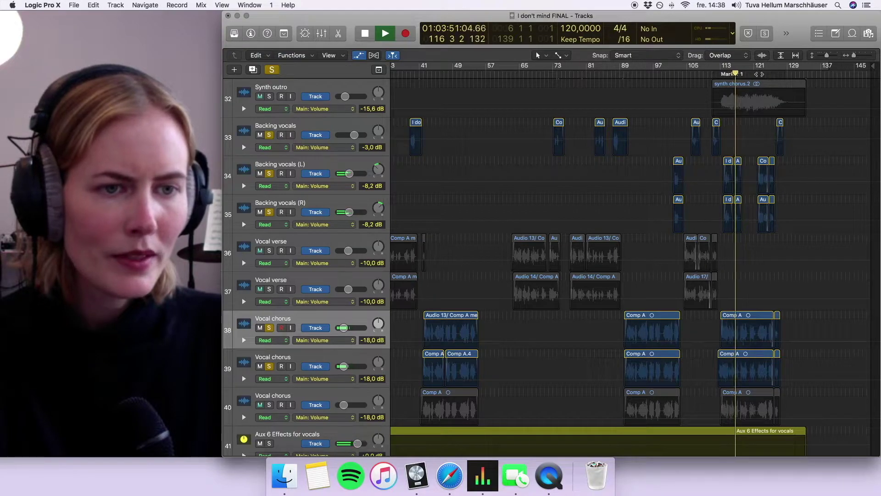
Audition the soloed chorus and backing vocals from around bar 121 to bar 127 and clear all solos.
{"action": "left_click", "coordinate": [761, 70]}
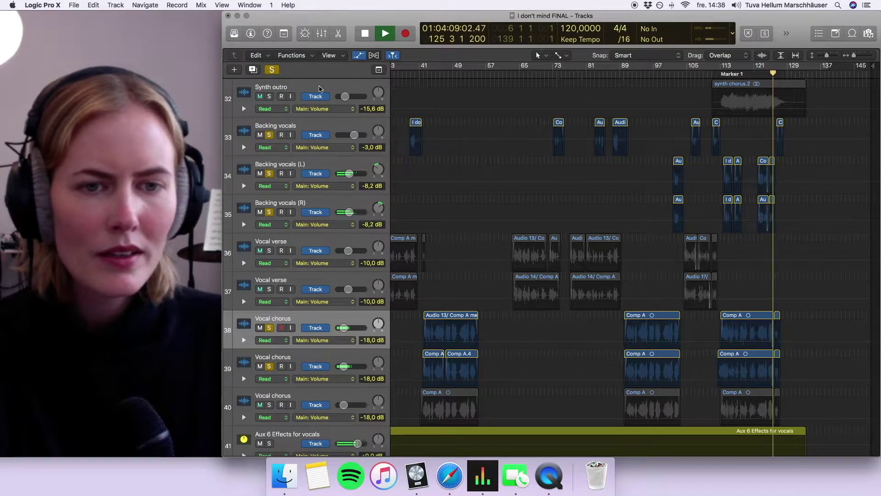
{"action": "key", "text": "space"}
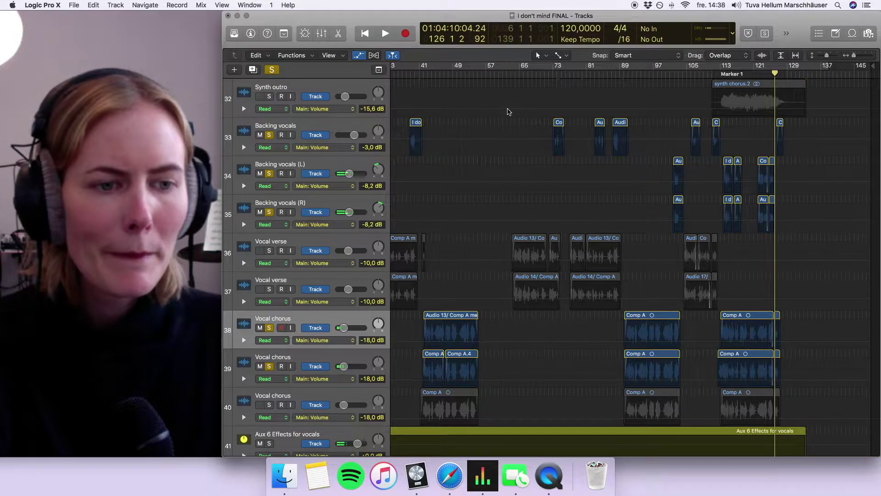
{"action": "key", "text": "space"}
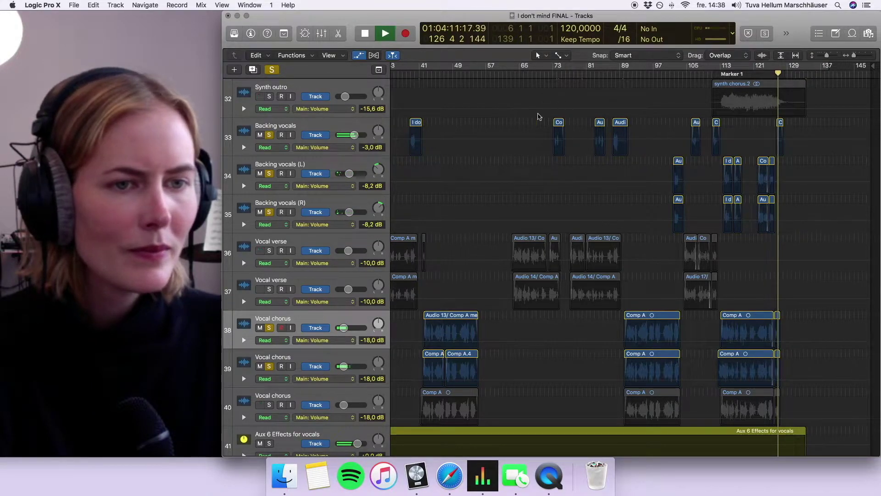
{"action": "key", "text": "space"}
{"action": "left_click", "coordinate": [272, 70]}
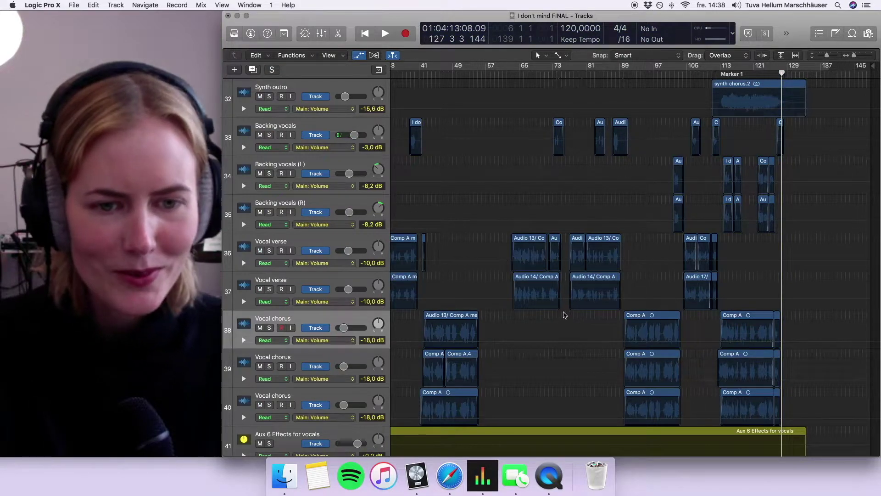
Place the playhead at bar 70, just before the region on the Harmonica second verse track, leaving no track soloed.
{"action": "scroll", "coordinate": [565, 315], "scroll_direction": "up", "scroll_amount": 5}
{"action": "scroll", "coordinate": [564, 316], "scroll_direction": "left", "scroll_amount": 2}
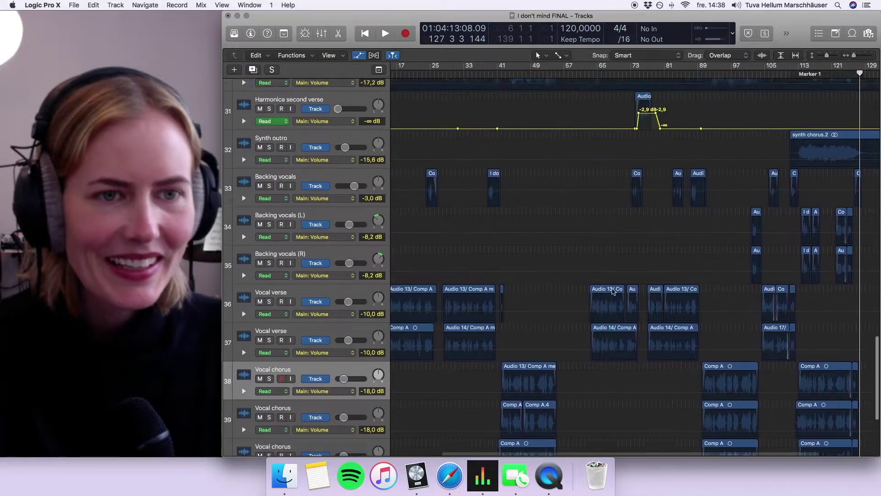
{"action": "scroll", "coordinate": [615, 292], "scroll_direction": "up", "scroll_amount": 3}
{"action": "scroll", "coordinate": [615, 291], "scroll_direction": "left", "scroll_amount": 1}
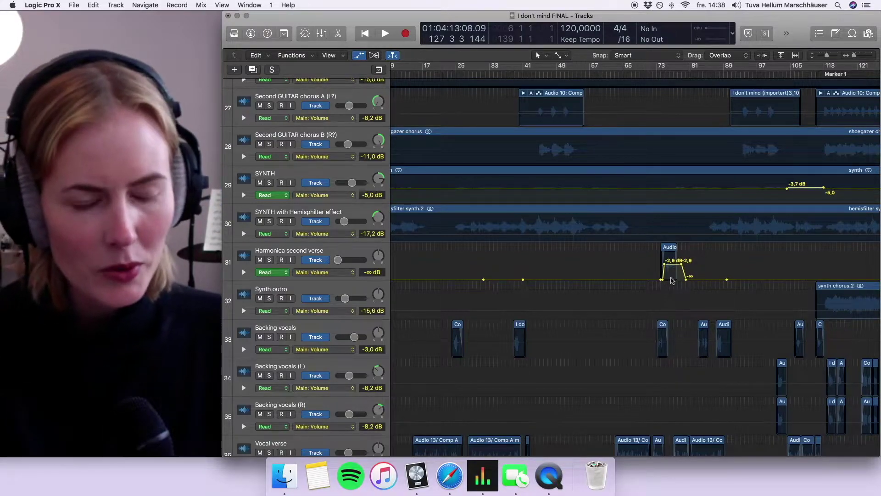
{"action": "left_click_drag", "start_coordinate": [636, 74], "coordinate": [644, 73]}
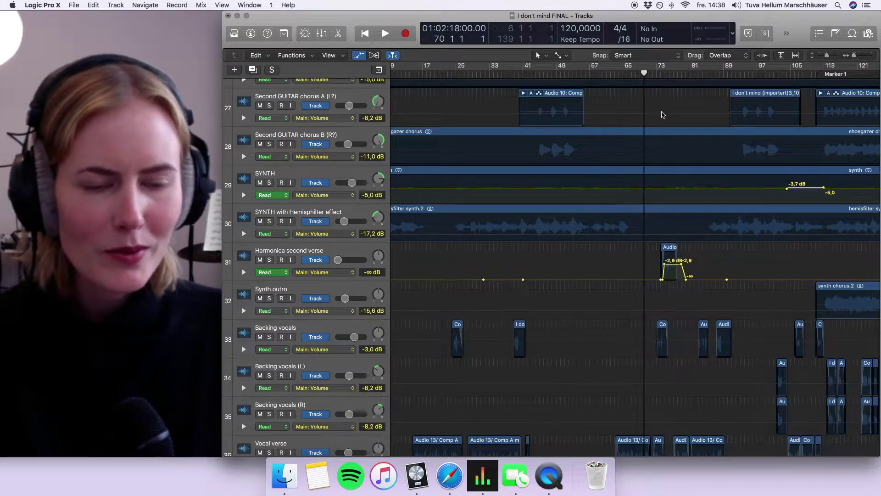
{"action": "left_click", "coordinate": [270, 260]}
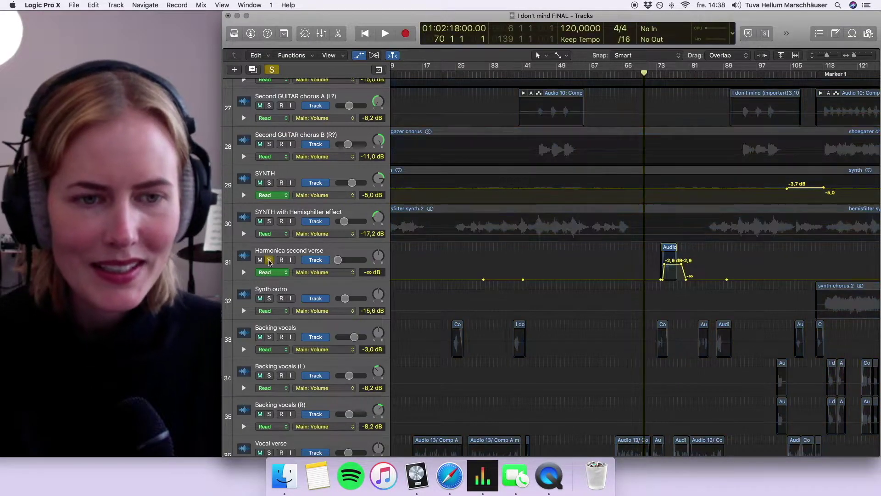
{"action": "left_click", "coordinate": [269, 260]}
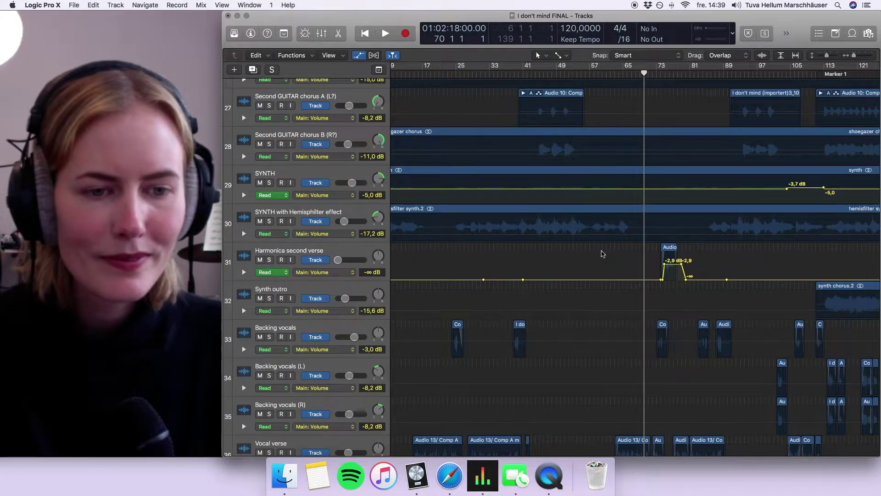
Play the full mix from bar 70 into the harmonica part, stop at bar 77 and solo the Harmonica second verse track.
{"action": "key", "text": "space"}
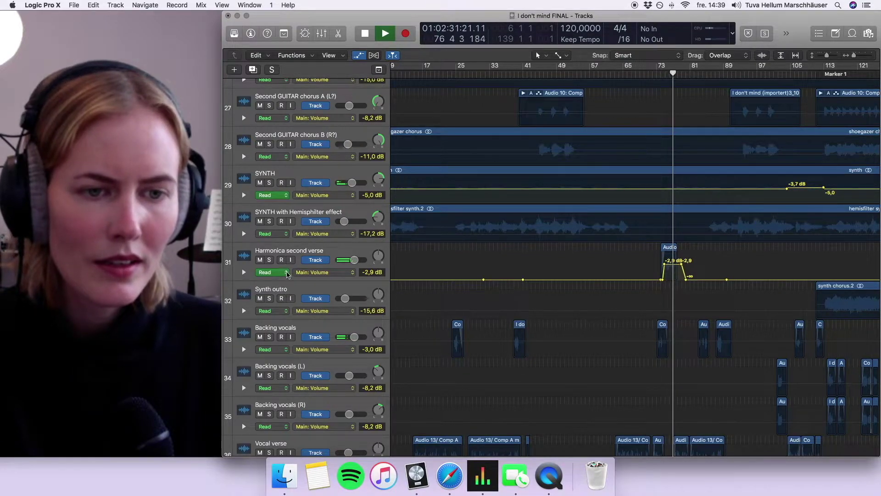
{"action": "key", "text": "space"}
{"action": "left_click", "coordinate": [271, 261]}
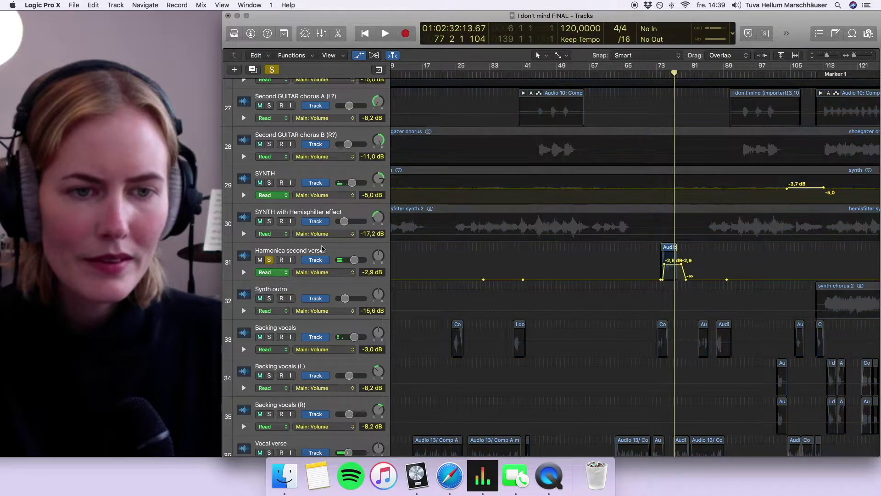
Replay the soloed Harmonica second verse track from about bar 74, clear its solo during playback and stop at bar 78.
{"action": "left_click", "coordinate": [662, 71]}
{"action": "key", "text": "space"}
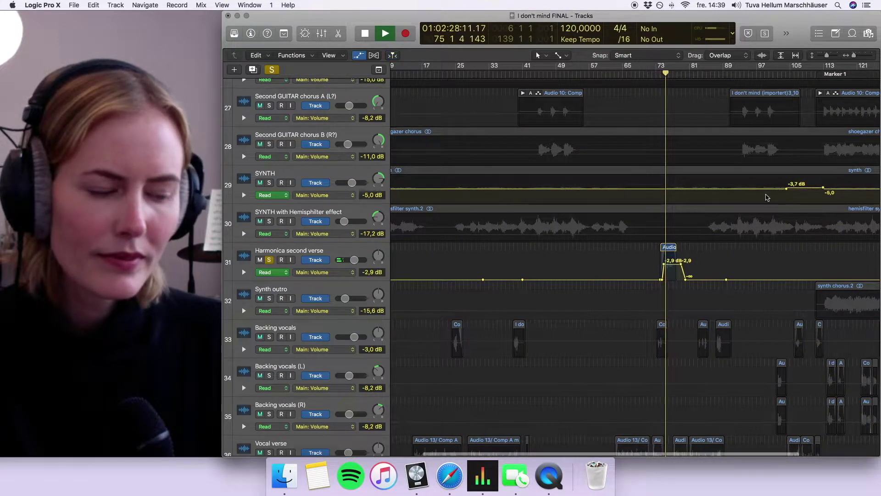
{"action": "scroll", "coordinate": [693, 204], "scroll_direction": "down", "scroll_amount": 1}
{"action": "scroll", "coordinate": [621, 205], "scroll_direction": "down", "scroll_amount": 1}
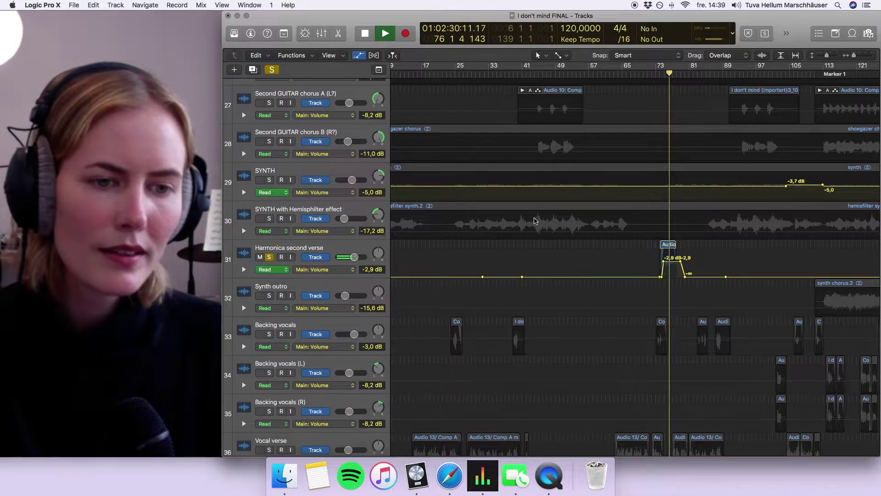
{"action": "scroll", "coordinate": [269, 260], "scroll_direction": "down", "scroll_amount": 1}
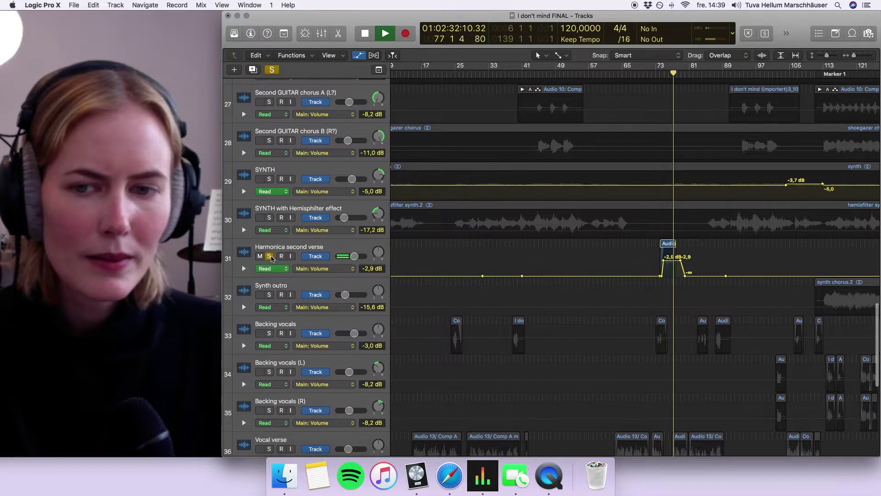
{"action": "scroll", "coordinate": [269, 260], "scroll_direction": "down", "scroll_amount": 1}
{"action": "left_click", "coordinate": [270, 257]}
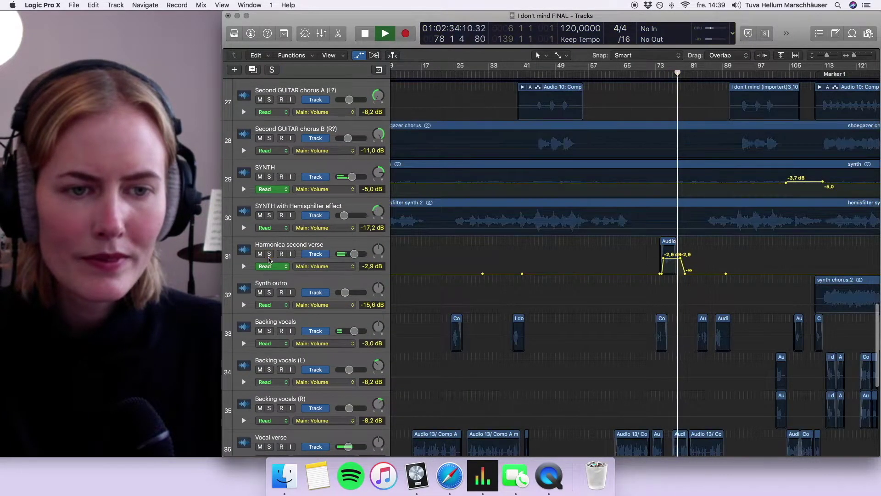
{"action": "key", "text": "space"}
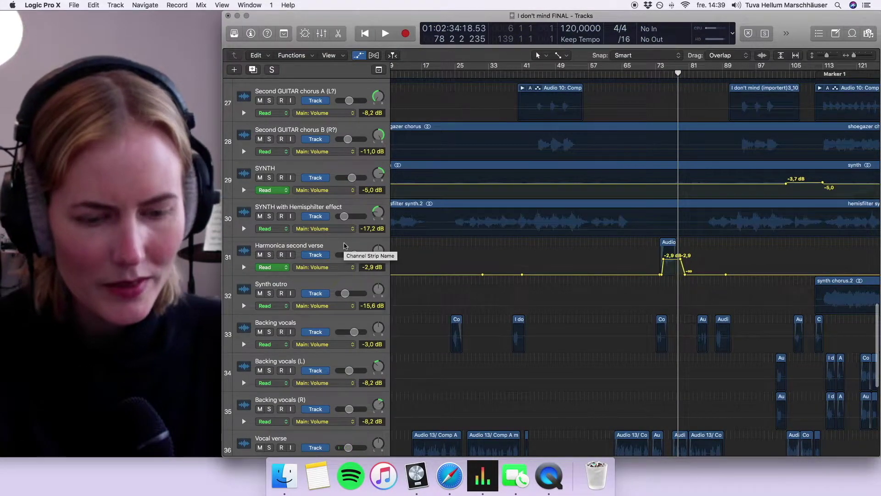
Show the track inspector and examine the Bus 5 send options on the Vocal chorus channel, dismissing them without a change.
{"action": "key", "text": "i"}
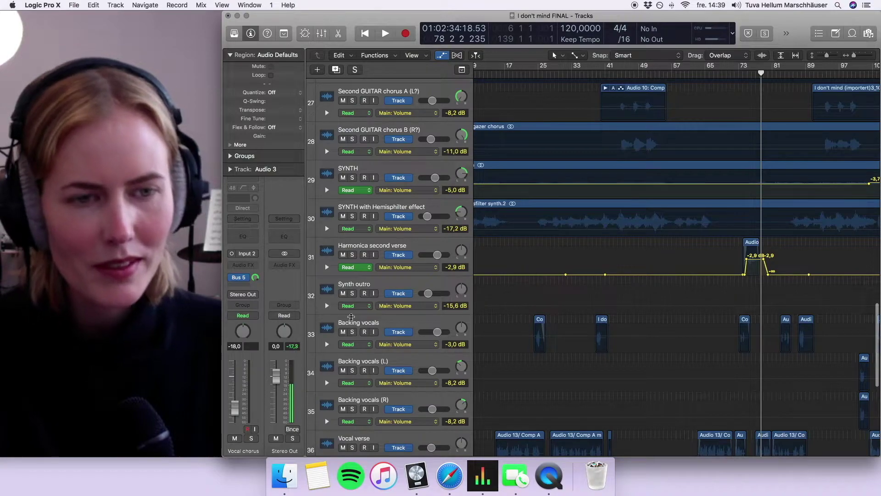
{"action": "mouse_move", "coordinate": [236, 278]}
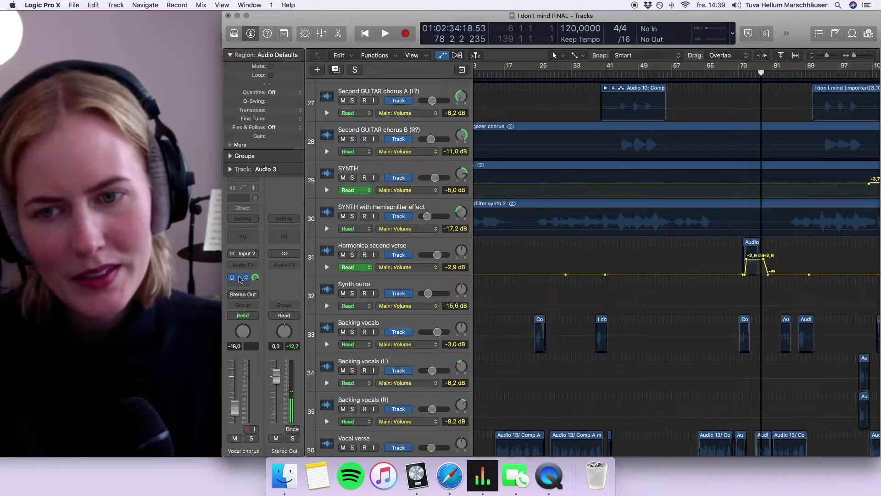
{"action": "left_click", "coordinate": [241, 279]}
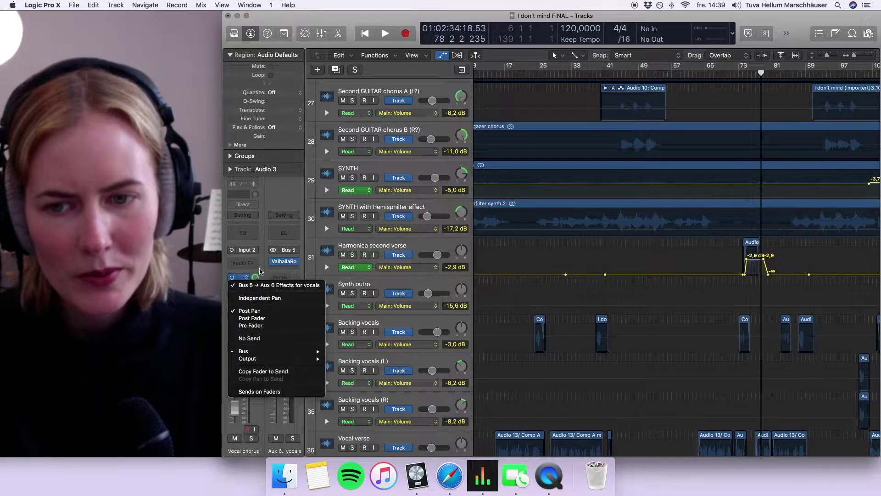
{"action": "left_click", "coordinate": [264, 254]}
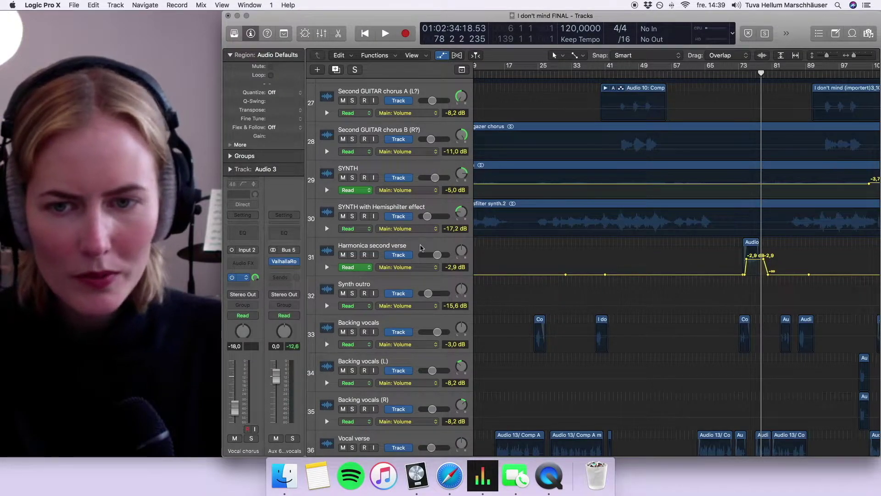
Select the Harmonica second verse track and open its Little AlterBoy and ValhallaRoom plug-ins side by side.
{"action": "left_click", "coordinate": [421, 248]}
{"action": "mouse_move", "coordinate": [241, 260]}
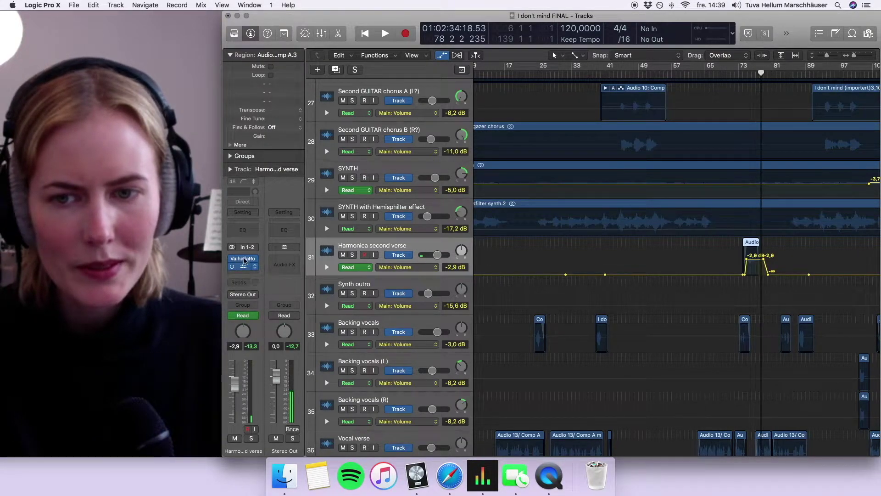
{"action": "left_click", "coordinate": [243, 267]}
{"action": "left_click", "coordinate": [242, 259]}
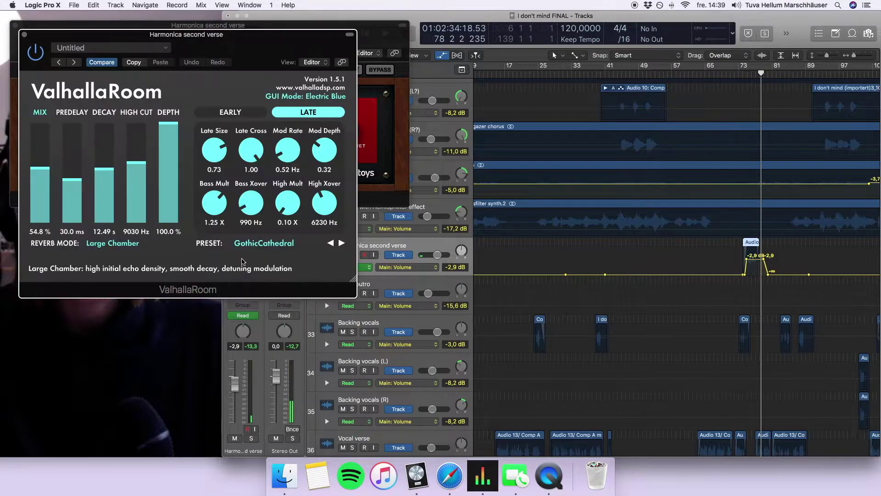
{"action": "left_click_drag", "start_coordinate": [233, 38], "coordinate": [624, 19]}
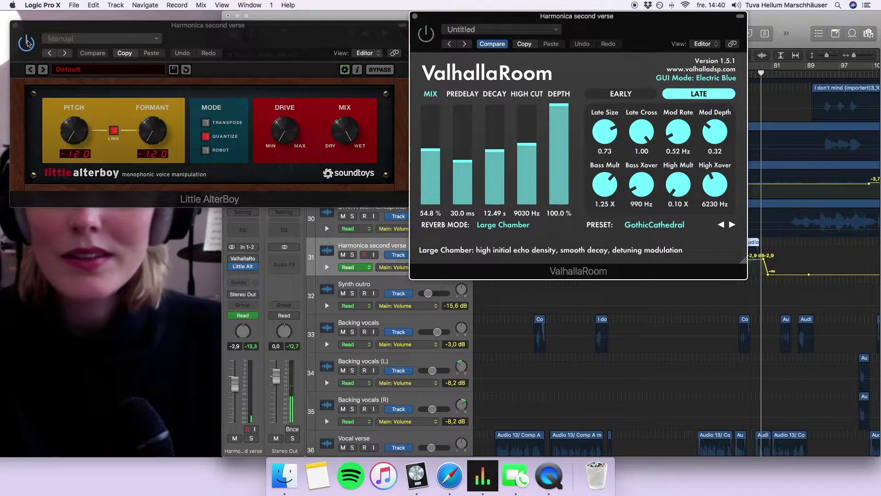
Bypass Little AlterBoy so both harmonica plug-ins are off, and play the part from about bar 74 with the track soloed.
{"action": "left_click", "coordinate": [26, 43]}
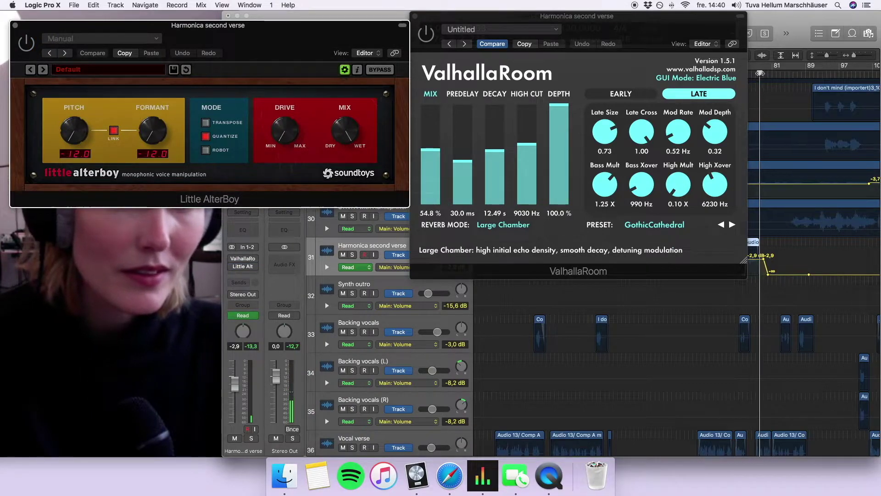
{"action": "left_click", "coordinate": [278, 242]}
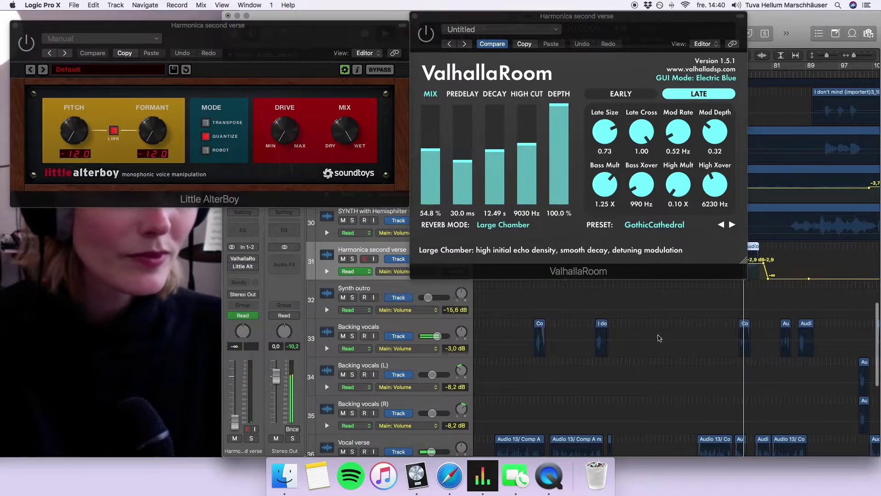
{"action": "left_click", "coordinate": [352, 259]}
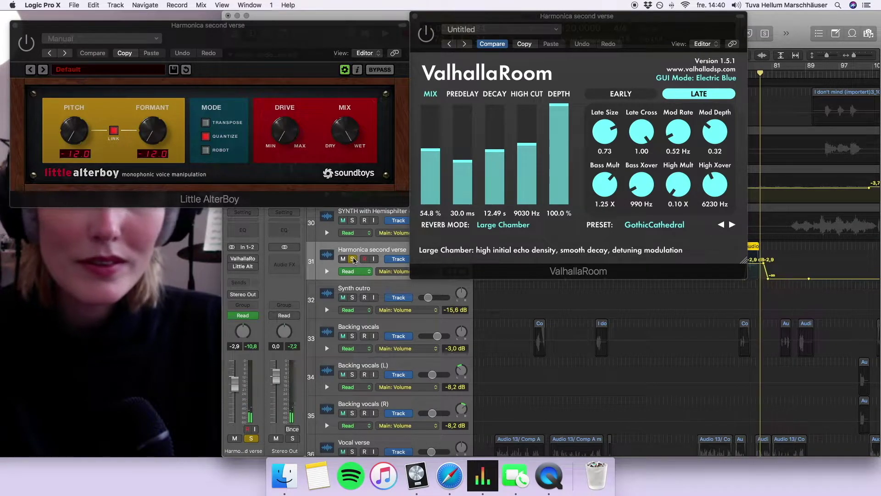
Re-enable ValhallaRoom and Little AlterBoy on the harmonica, clear its solo and close both plug-in windows.
{"action": "left_click", "coordinate": [432, 40]}
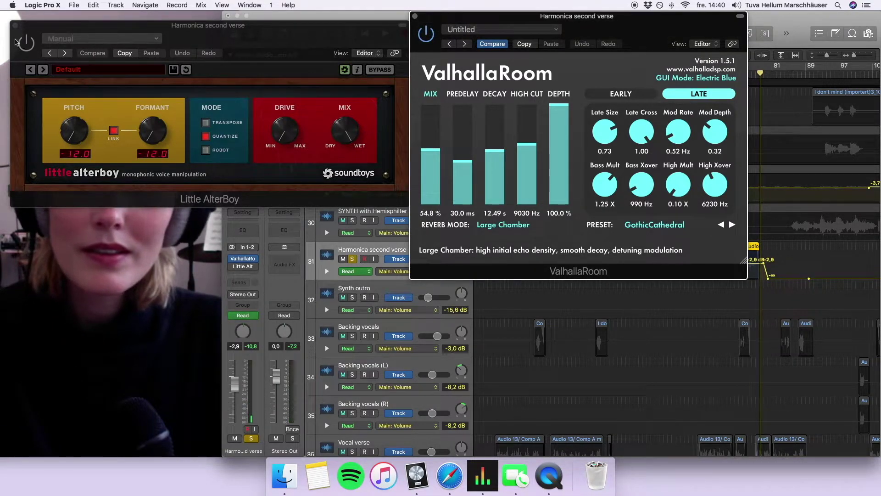
{"action": "left_click", "coordinate": [15, 42]}
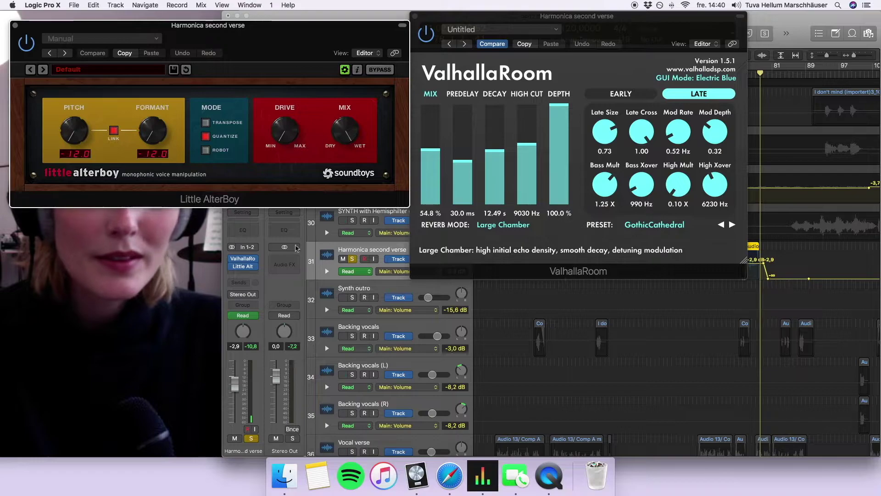
{"action": "left_click", "coordinate": [489, 39]}
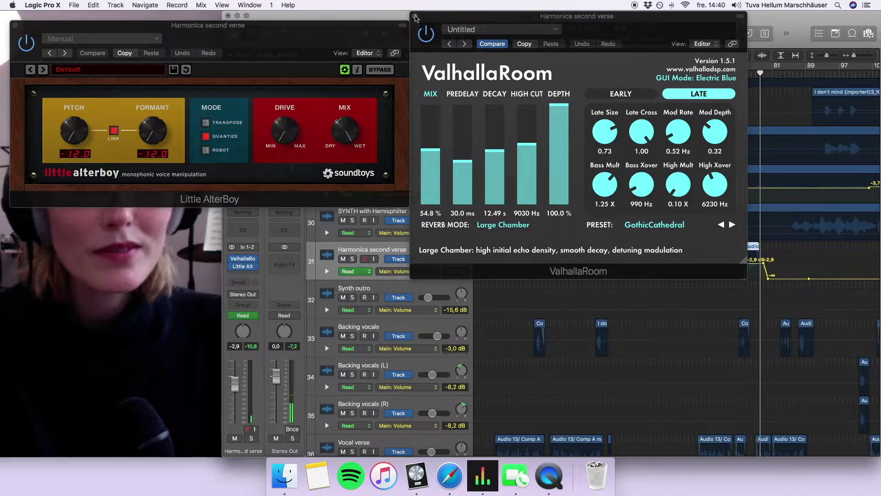
{"action": "left_click", "coordinate": [415, 17]}
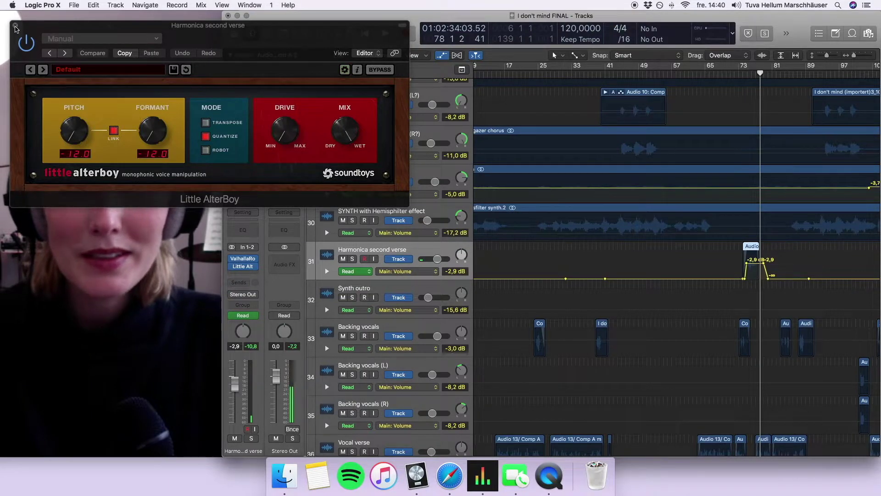
{"action": "left_click", "coordinate": [15, 25]}
{"action": "left_click", "coordinate": [705, 247]}
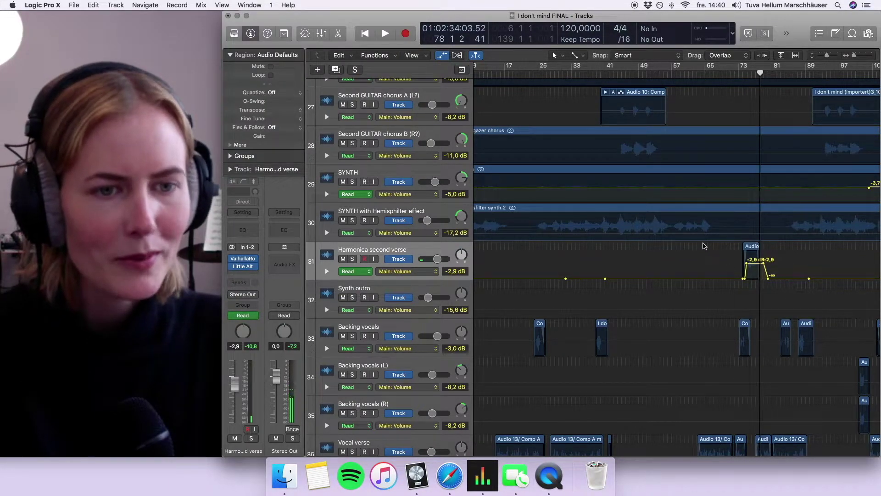
Solo the SYNTH with Hemisphilter effect track and play it from the start of its region, with the whole song in view.
{"action": "left_click", "coordinate": [854, 55]}
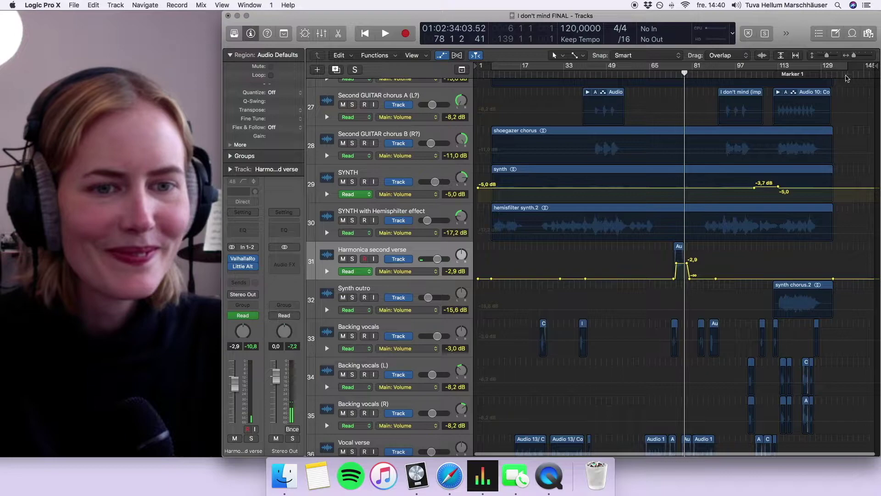
{"action": "scroll", "coordinate": [477, 292], "scroll_direction": "up", "scroll_amount": 3}
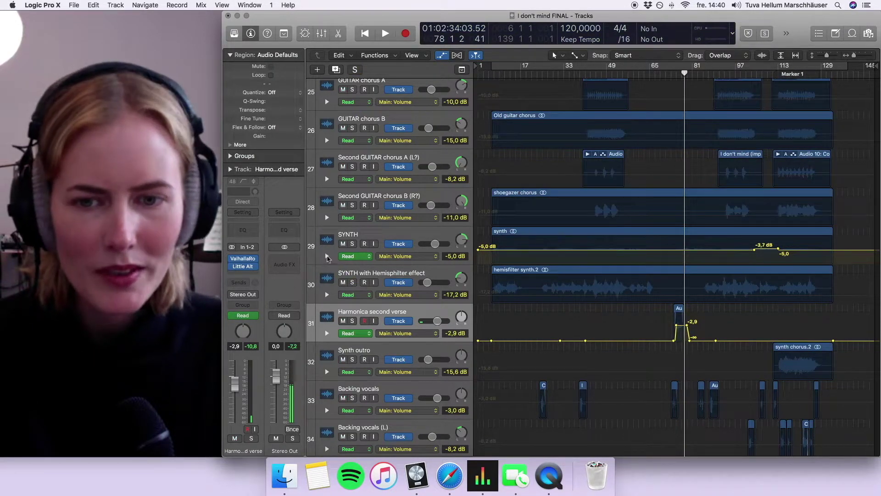
{"action": "left_click", "coordinate": [352, 282]}
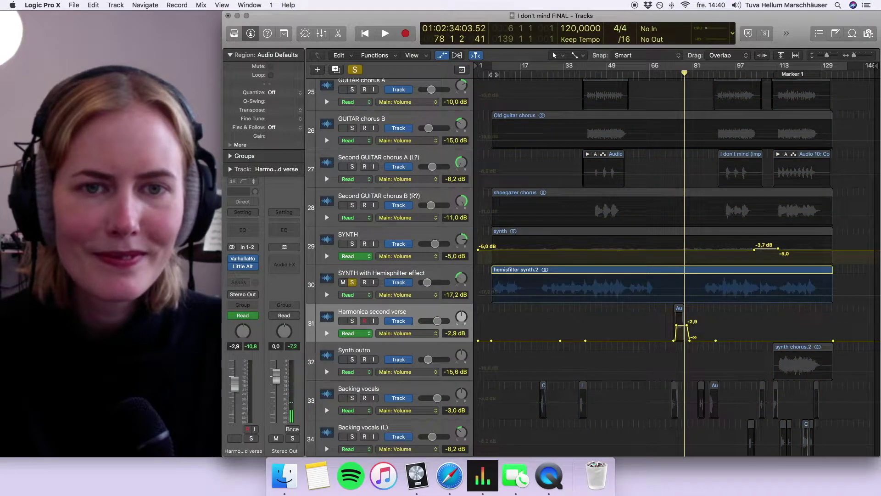
{"action": "left_click", "coordinate": [494, 74]}
{"action": "key", "text": "space"}
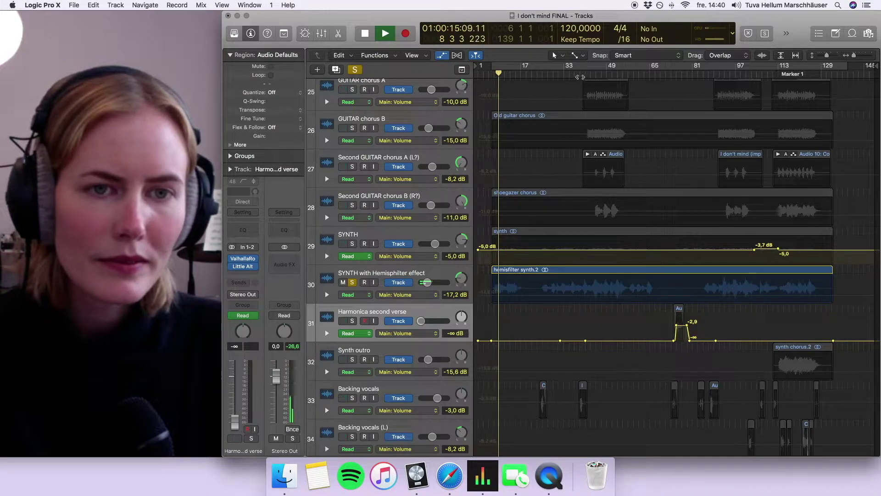
Audition the soloed Hemisphilter synth before the first chorus and from about bar 94, then clear the solo and stop at bar 96.
{"action": "left_click", "coordinate": [577, 74]}
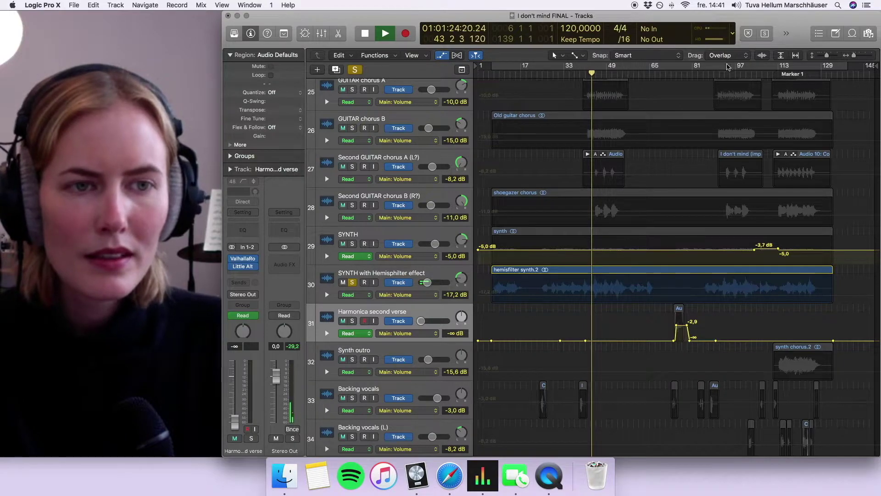
{"action": "left_click", "coordinate": [730, 69]}
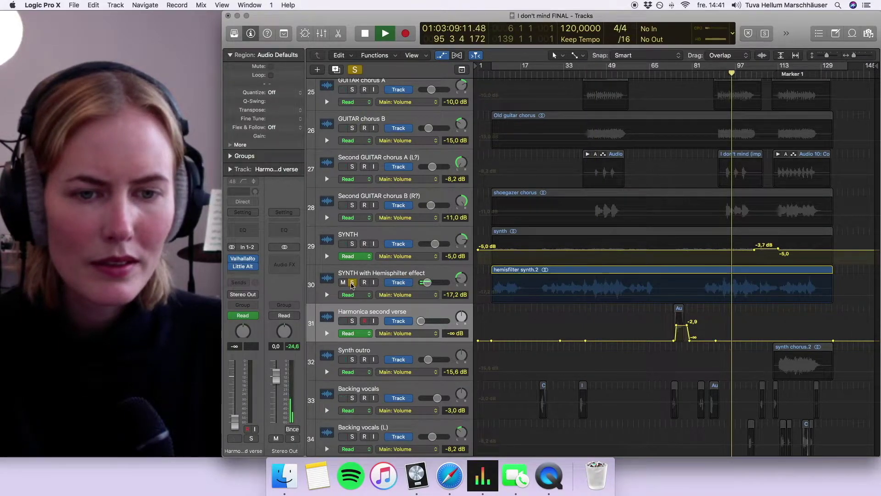
{"action": "left_click", "coordinate": [353, 283]}
{"action": "key", "text": "space"}
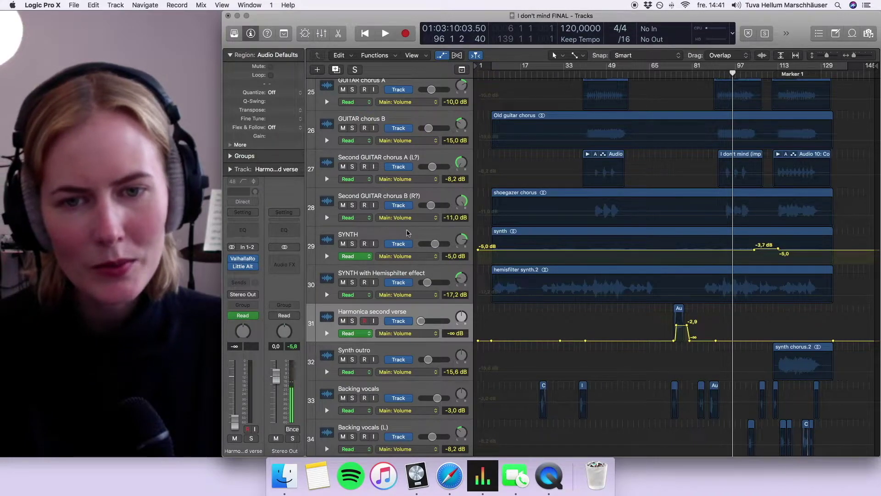
Examine the channel strips of the SYNTH and SYNTH with Hemisphilter effect tracks, leaving neither soloed and no region selected.
{"action": "left_click", "coordinate": [400, 235]}
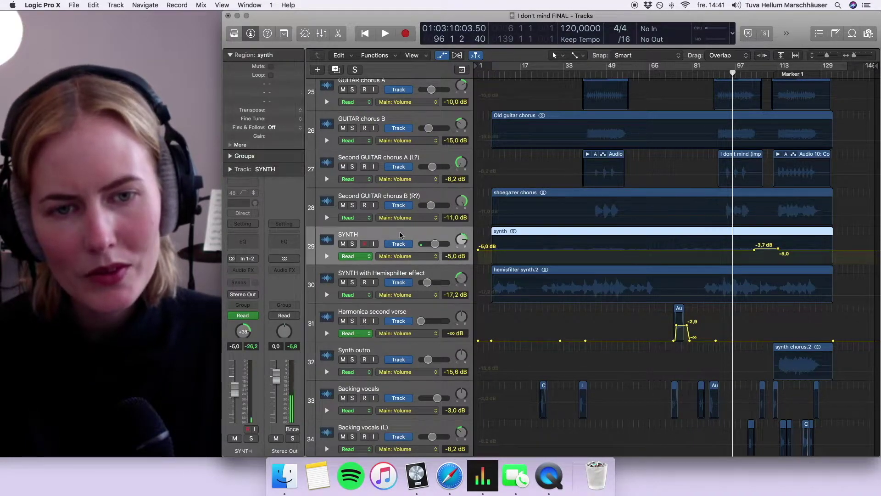
{"action": "left_click", "coordinate": [353, 244]}
{"action": "left_click", "coordinate": [352, 243]}
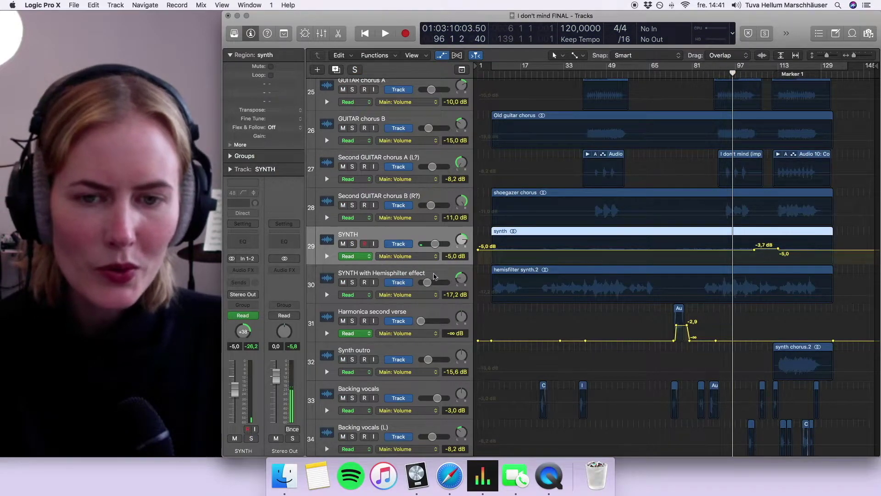
{"action": "left_click", "coordinate": [435, 274]}
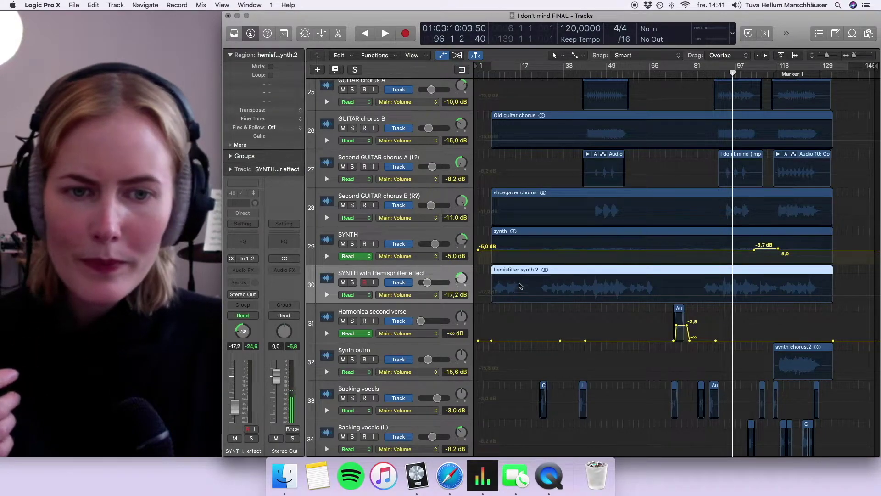
{"action": "left_click", "coordinate": [522, 310]}
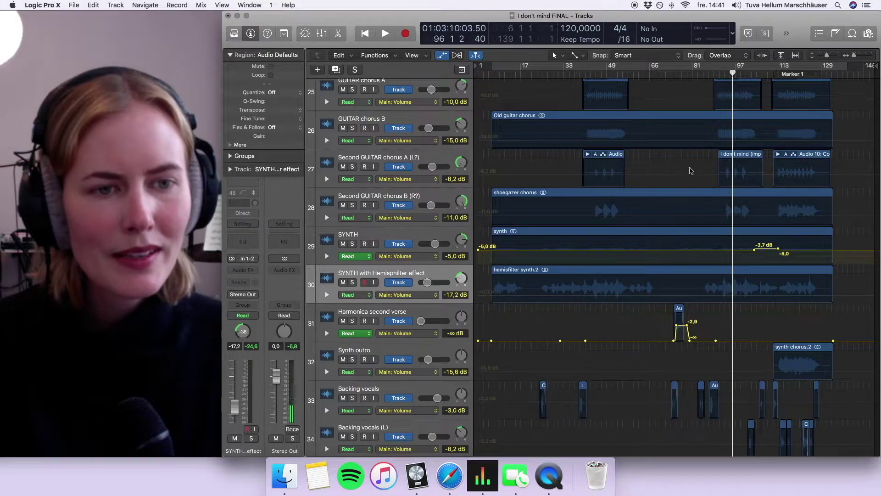
Place the playhead at bar 43 and examine the bass, guitar and synth tracks around the first chorus.
{"action": "left_click", "coordinate": [590, 70]}
{"action": "scroll", "coordinate": [712, 178], "scroll_direction": "up", "scroll_amount": 6}
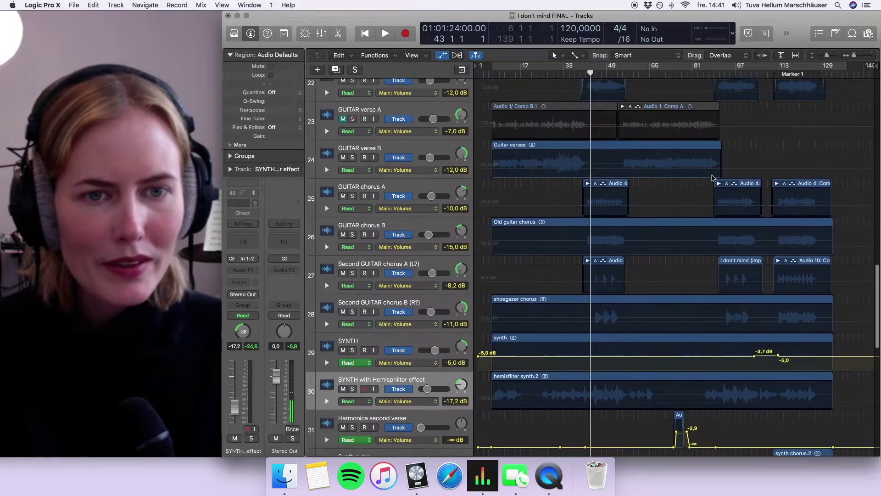
{"action": "scroll", "coordinate": [713, 178], "scroll_direction": "up", "scroll_amount": 3}
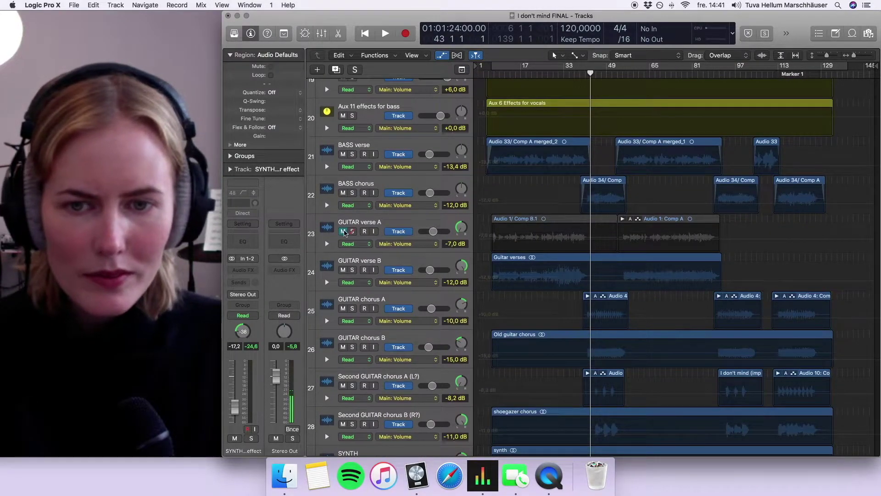
{"action": "scroll", "coordinate": [556, 303], "scroll_direction": "up", "scroll_amount": 5}
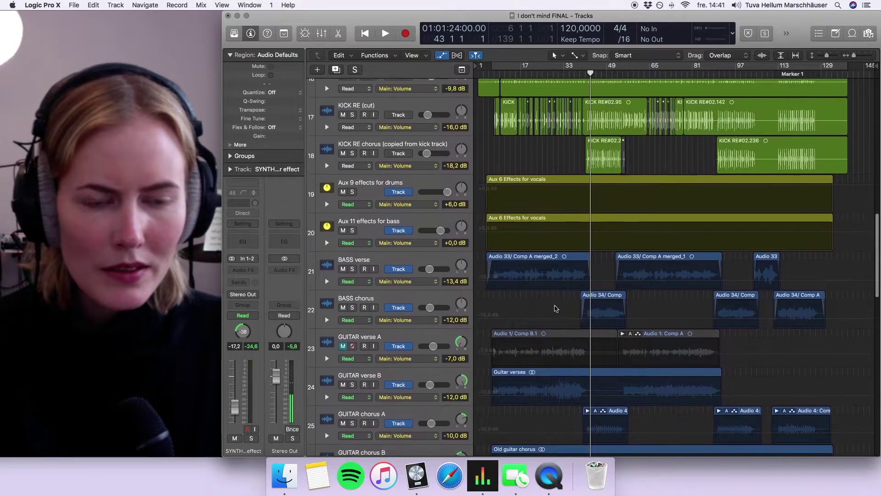
{"action": "scroll", "coordinate": [706, 426], "scroll_direction": "down", "scroll_amount": 6}
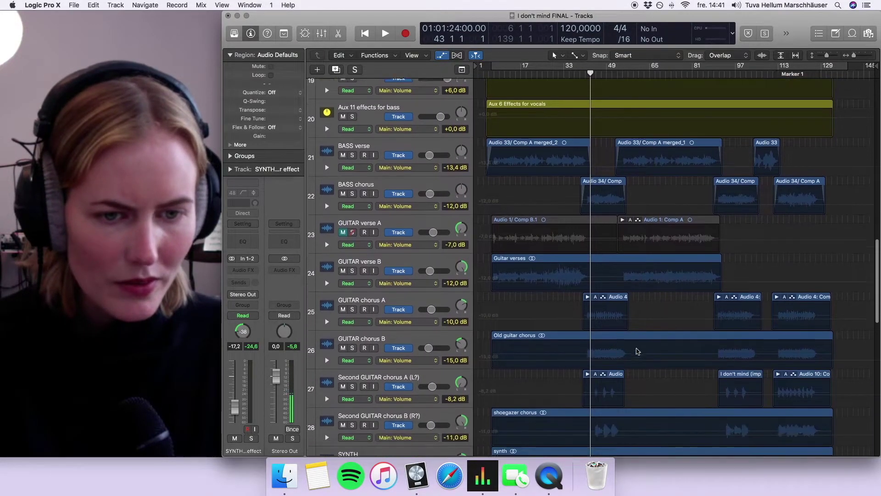
{"action": "scroll", "coordinate": [744, 435], "scroll_direction": "down", "scroll_amount": 4}
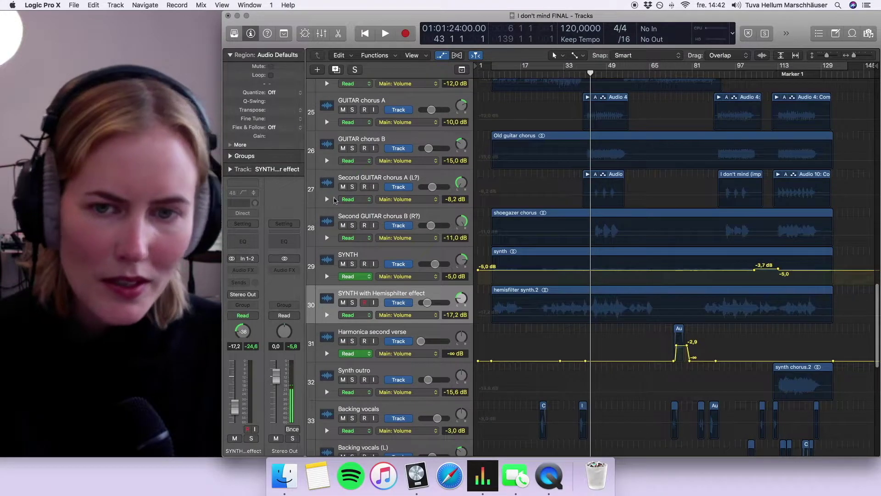
{"action": "scroll", "coordinate": [349, 235], "scroll_direction": "up", "scroll_amount": 1}
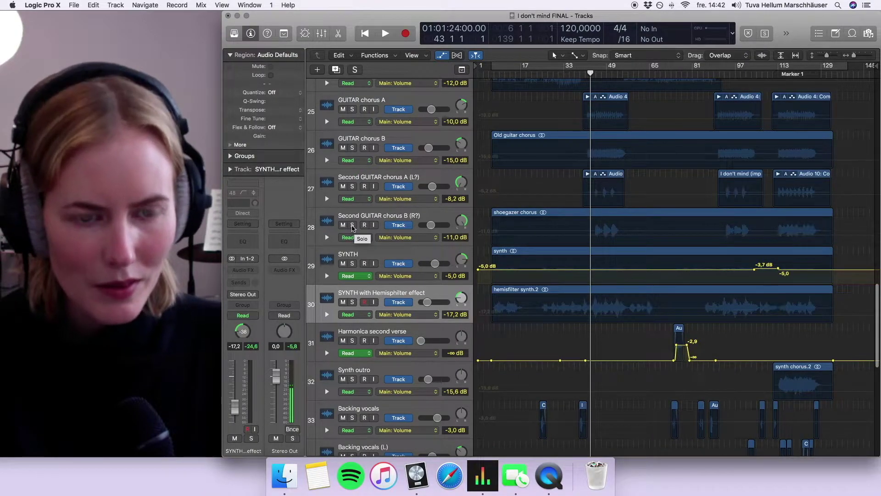
{"action": "scroll", "coordinate": [353, 228], "scroll_direction": "down", "scroll_amount": 1}
{"action": "scroll", "coordinate": [353, 228], "scroll_direction": "down", "scroll_amount": 1}
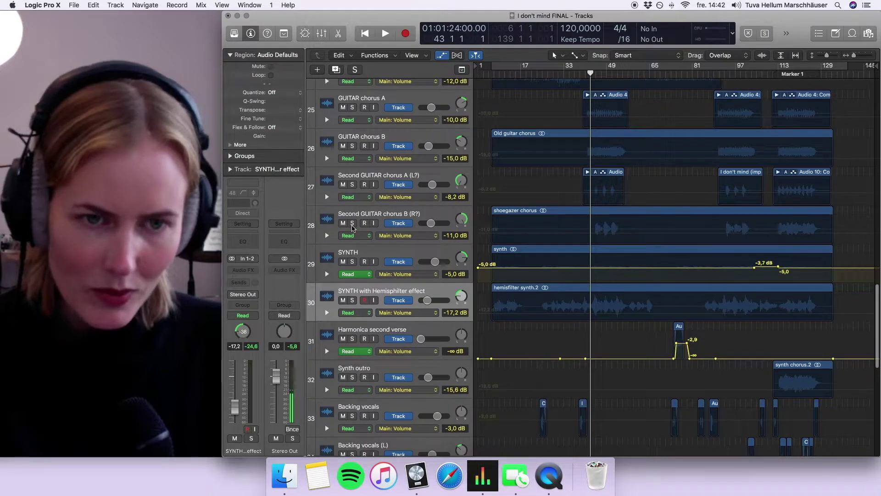
{"action": "scroll", "coordinate": [352, 229], "scroll_direction": "down", "scroll_amount": 1}
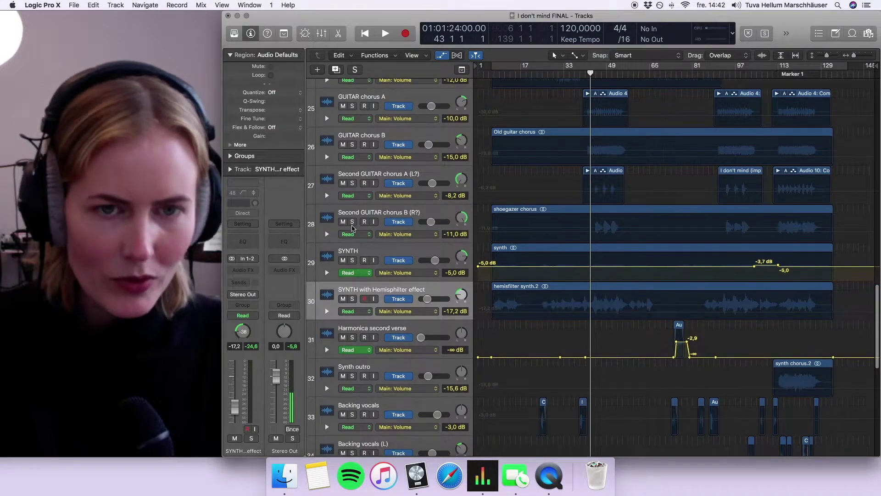
Solo the Second GUITAR chorus B (R?) track and play the first chorus from bar 43.
{"action": "left_click", "coordinate": [353, 222]}
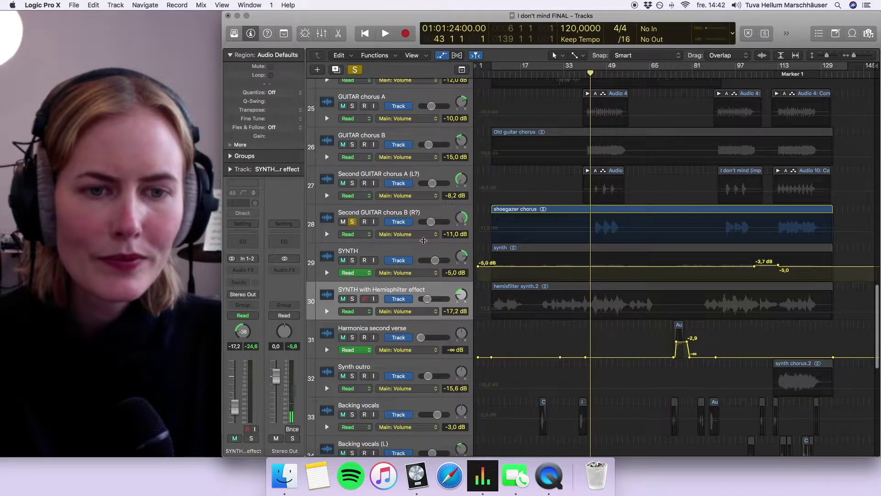
{"action": "key", "text": "space"}
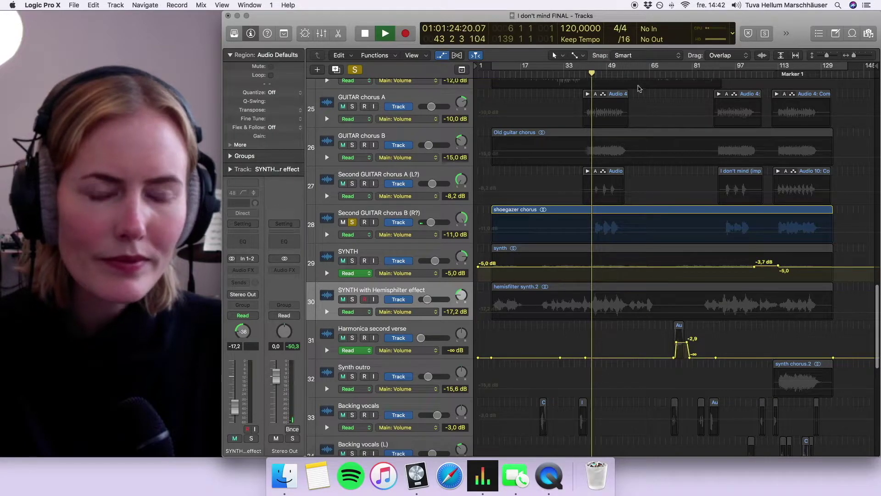
{"action": "scroll", "coordinate": [757, 119], "scroll_direction": "down", "scroll_amount": 1}
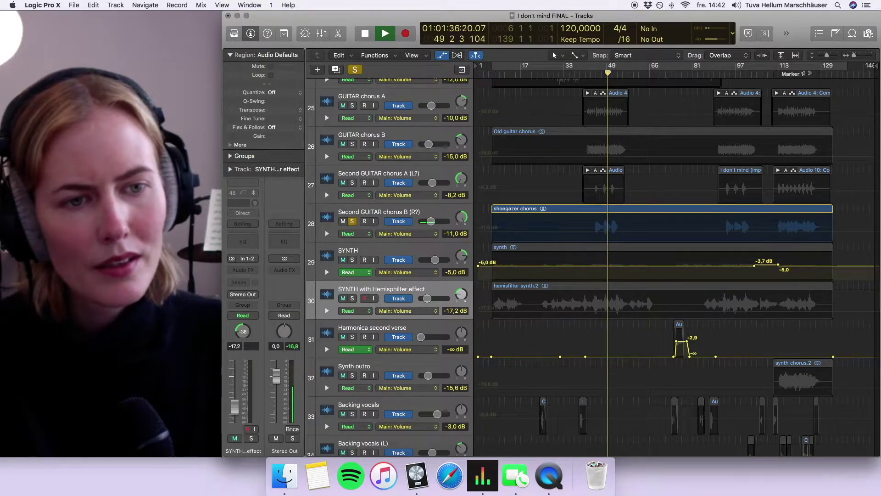
Add Second GUITAR chorus A (L?) to the solo, audition both guitars through to bar 118, then stop and clear the solos.
{"action": "left_click", "coordinate": [352, 183]}
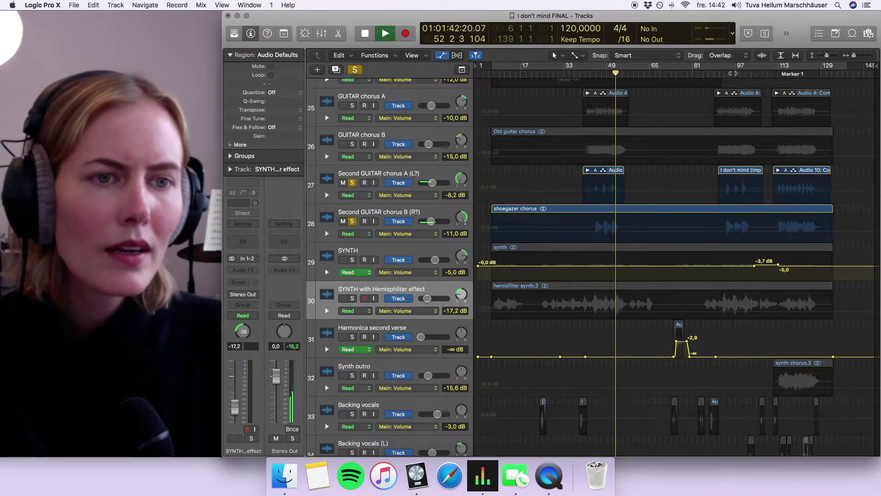
{"action": "left_click", "coordinate": [728, 74]}
{"action": "left_click", "coordinate": [790, 74]}
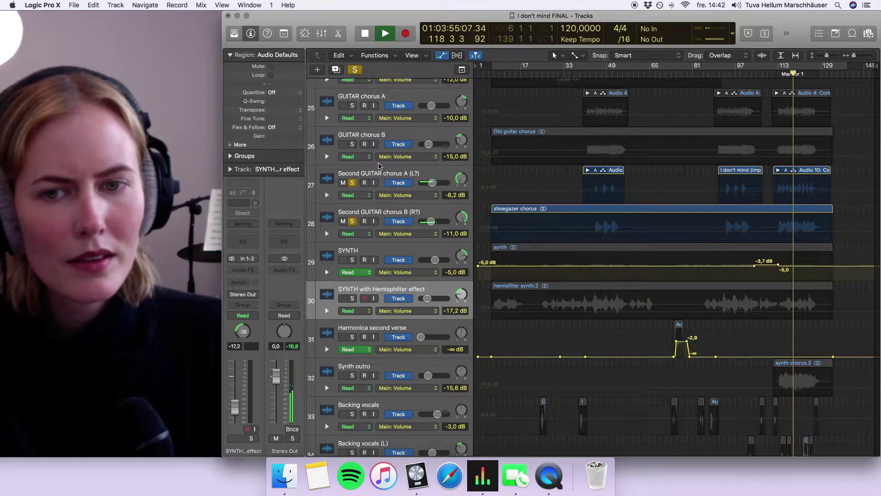
{"action": "key", "text": "space"}
{"action": "left_click", "coordinate": [813, 303]}
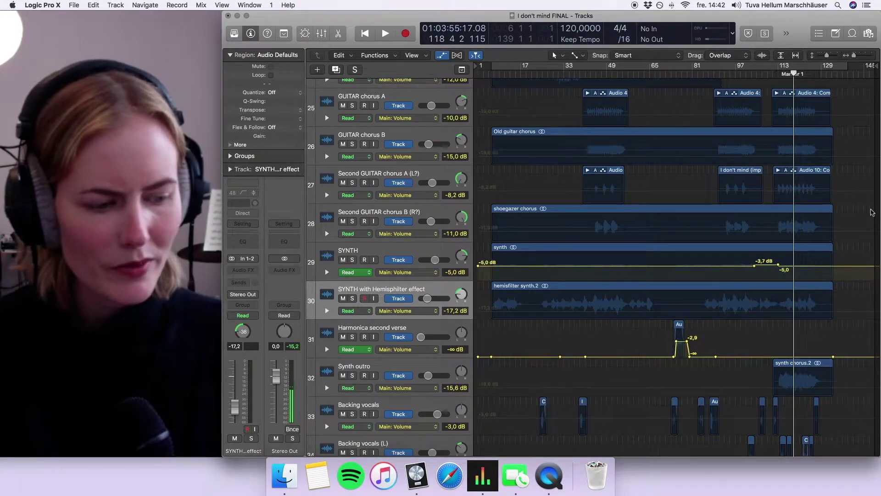
Move the playhead to bar 44 and unmute the GUITAR verse A track.
{"action": "left_click_drag", "start_coordinate": [794, 73], "coordinate": [593, 74]}
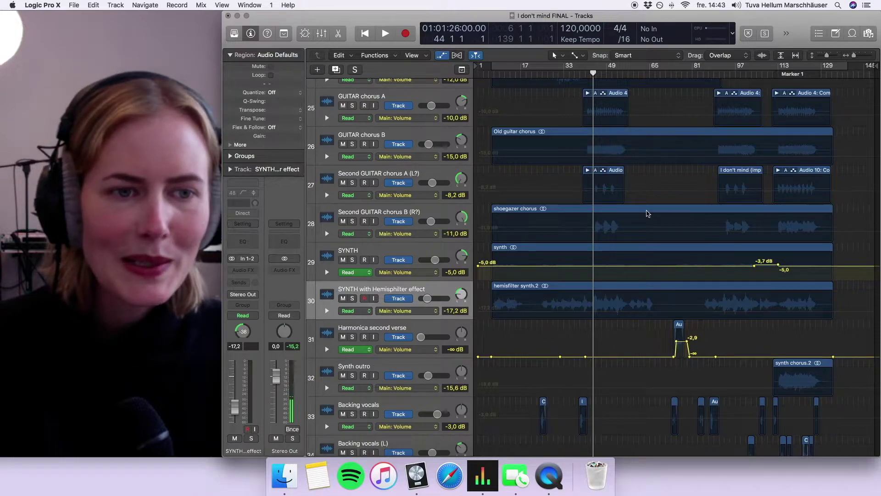
{"action": "scroll", "coordinate": [648, 214], "scroll_direction": "up", "scroll_amount": 8}
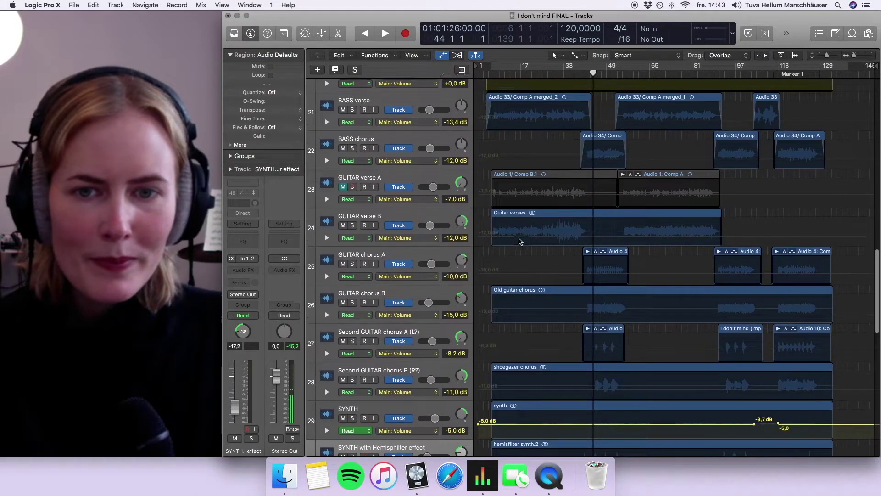
{"action": "scroll", "coordinate": [520, 241], "scroll_direction": "up", "scroll_amount": 1}
{"action": "left_click", "coordinate": [343, 200]}
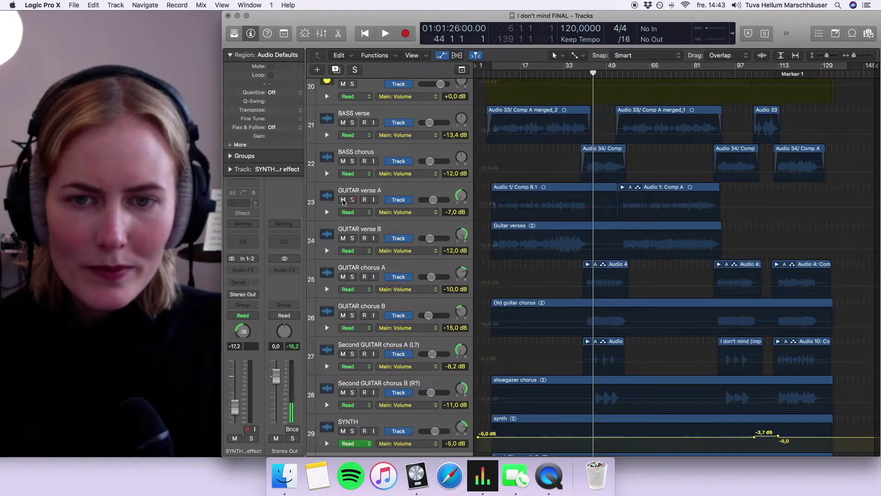
Examine the drum and kick tracks and place the playhead at bar 16, where the short KICK RE (cut) regions begin.
{"action": "scroll", "coordinate": [520, 72], "scroll_direction": "up", "scroll_amount": 6}
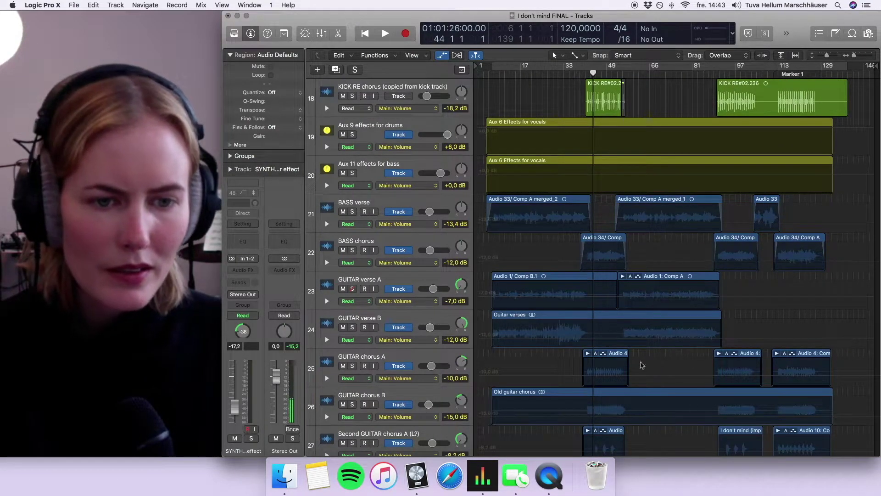
{"action": "scroll", "coordinate": [642, 365], "scroll_direction": "up", "scroll_amount": 10}
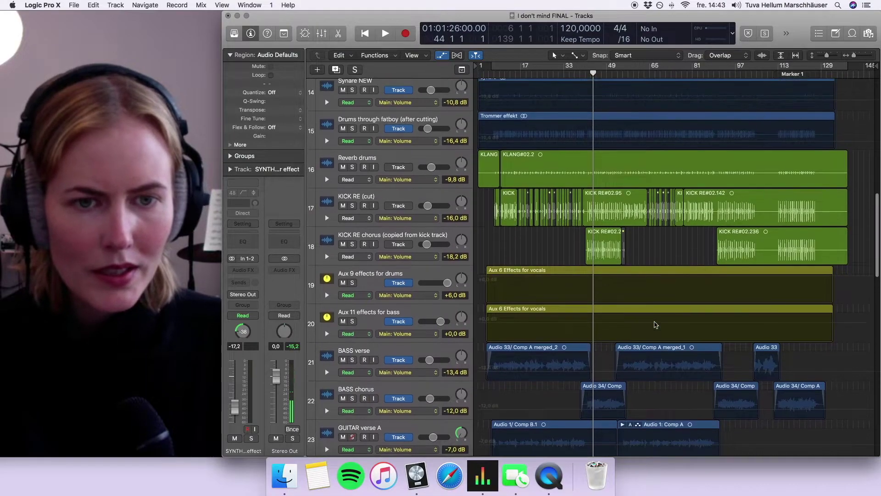
{"action": "scroll", "coordinate": [655, 325], "scroll_direction": "up", "scroll_amount": 2}
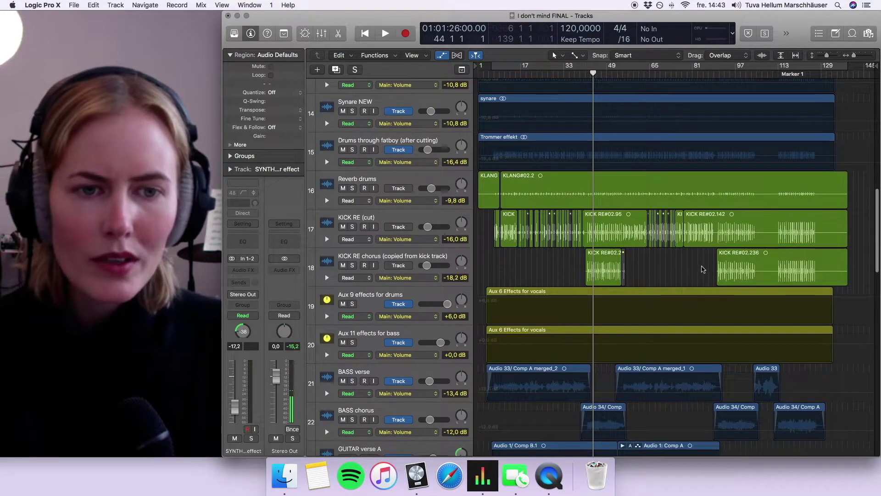
{"action": "scroll", "coordinate": [659, 271], "scroll_direction": "up", "scroll_amount": 8}
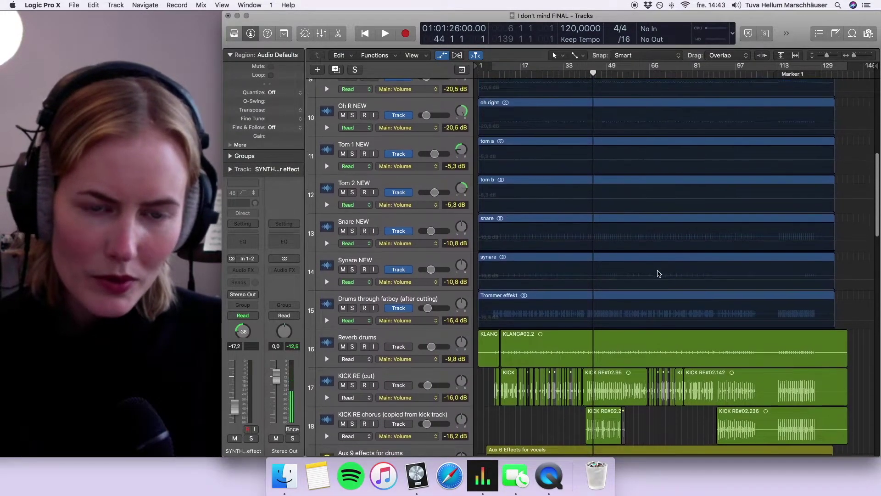
{"action": "scroll", "coordinate": [659, 273], "scroll_direction": "down", "scroll_amount": 1}
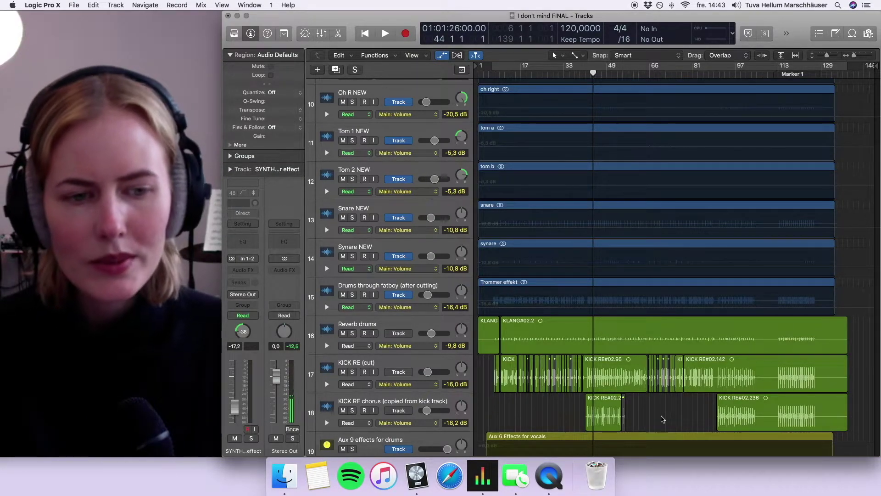
{"action": "left_click", "coordinate": [520, 74]}
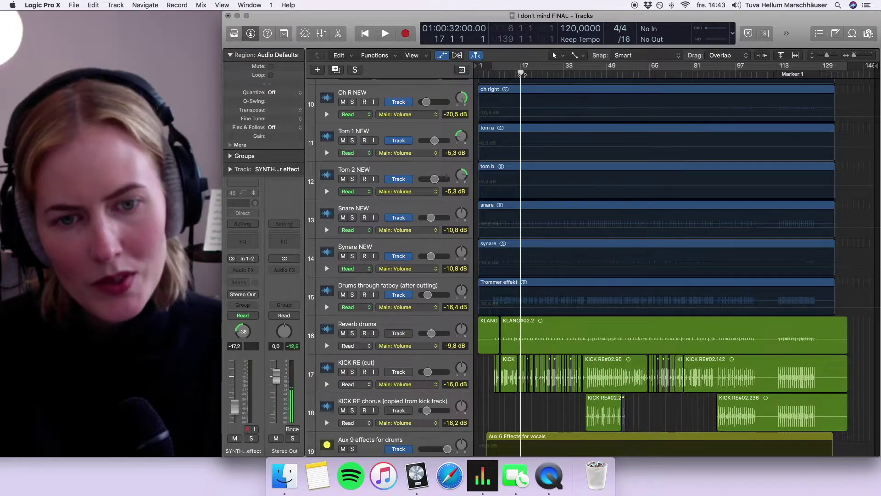
{"action": "left_click_drag", "start_coordinate": [521, 74], "coordinate": [516, 79]}
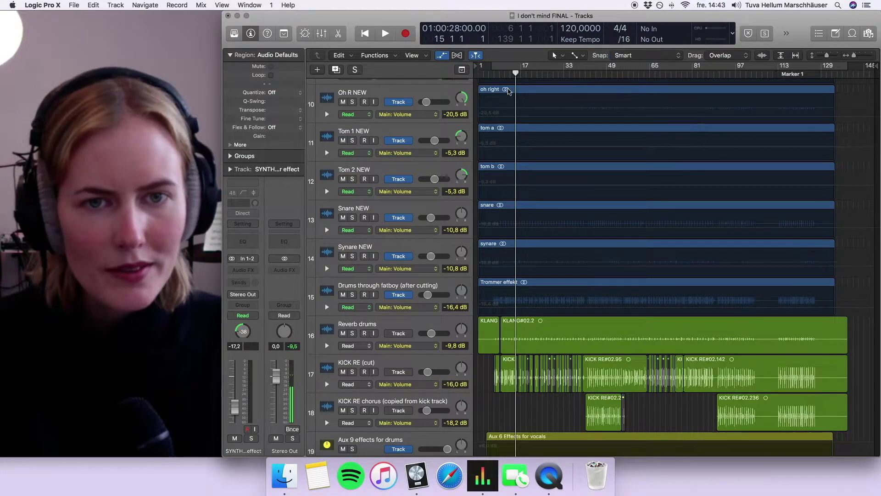
{"action": "mouse_move", "coordinate": [516, 73]}
{"action": "left_mouse_down"}
{"action": "mouse_move", "coordinate": [499, 77]}
{"action": "mouse_move", "coordinate": [520, 78]}
{"action": "left_mouse_up"}
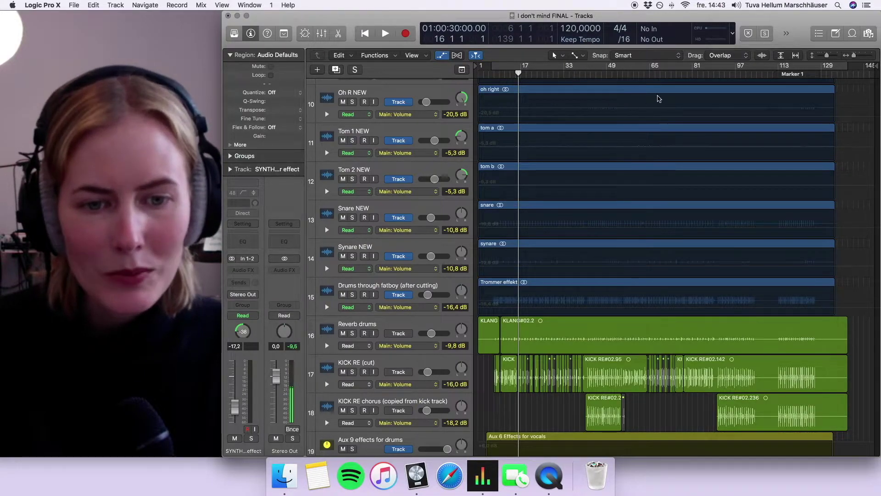
Enlarge the timeline around bar 16 and examine the short cut regions on the KICK RE (cut) track.
{"action": "left_click_drag", "start_coordinate": [855, 56], "coordinate": [856, 57]}
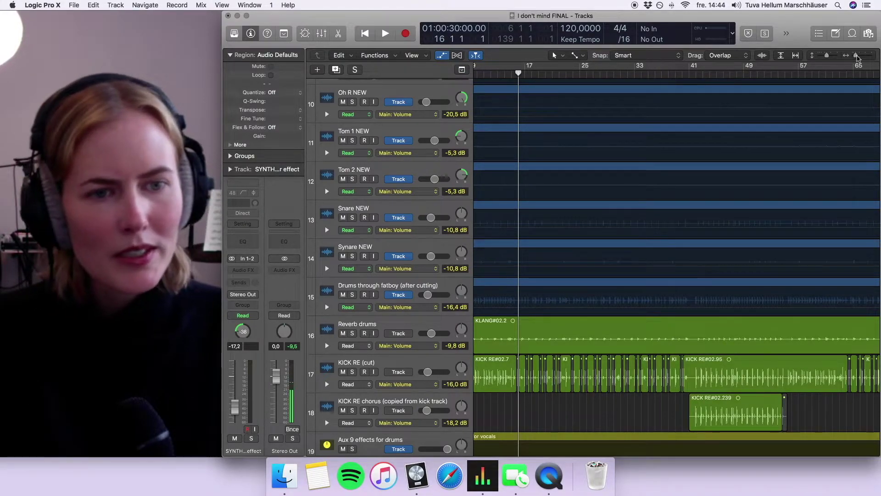
{"action": "left_click_drag", "start_coordinate": [856, 55], "coordinate": [860, 56]}
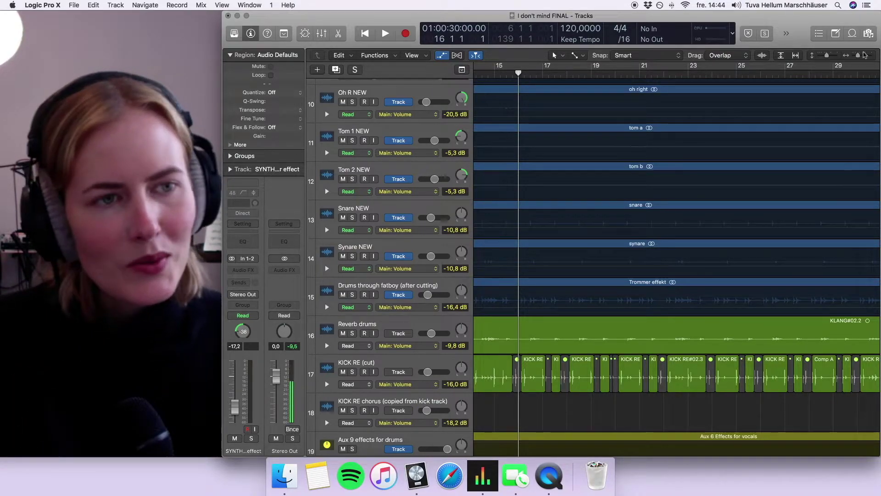
{"action": "left_click_drag", "start_coordinate": [859, 59], "coordinate": [854, 56]}
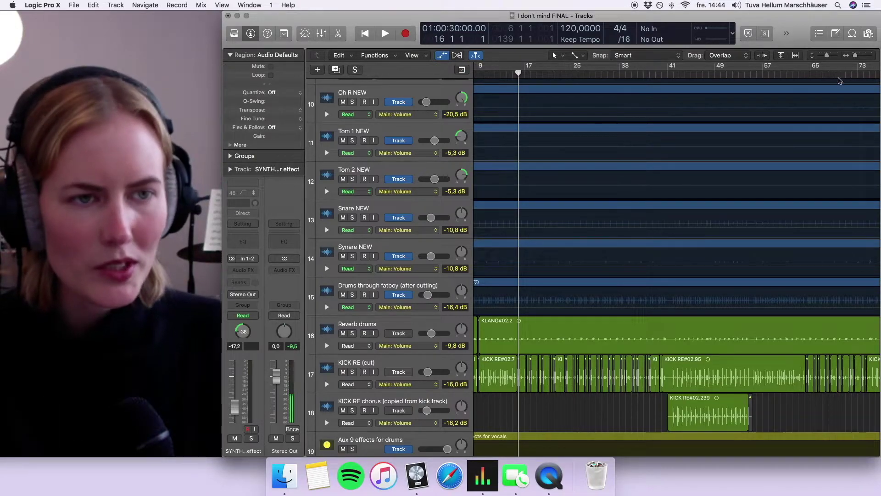
{"action": "left_click", "coordinate": [857, 59]}
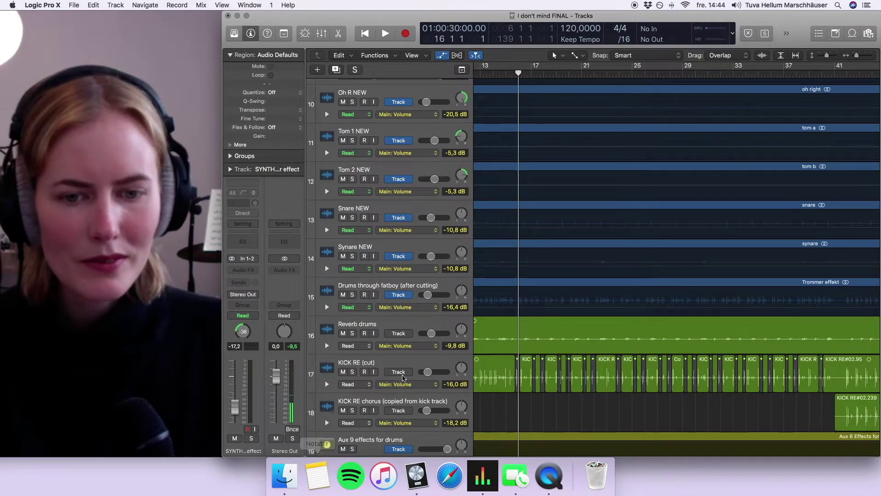
{"action": "scroll", "coordinate": [510, 406], "scroll_direction": "down", "scroll_amount": 5}
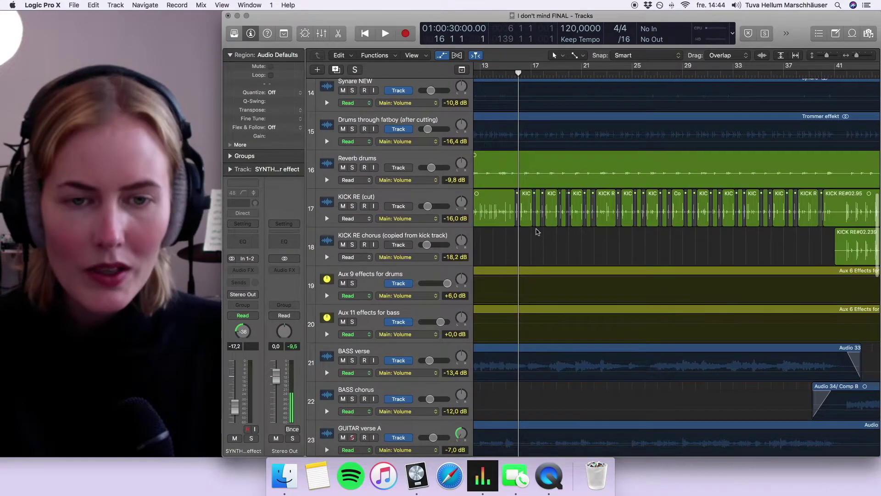
{"action": "scroll", "coordinate": [536, 231], "scroll_direction": "left", "scroll_amount": 5}
{"action": "scroll", "coordinate": [539, 232], "scroll_direction": "right", "scroll_amount": 5}
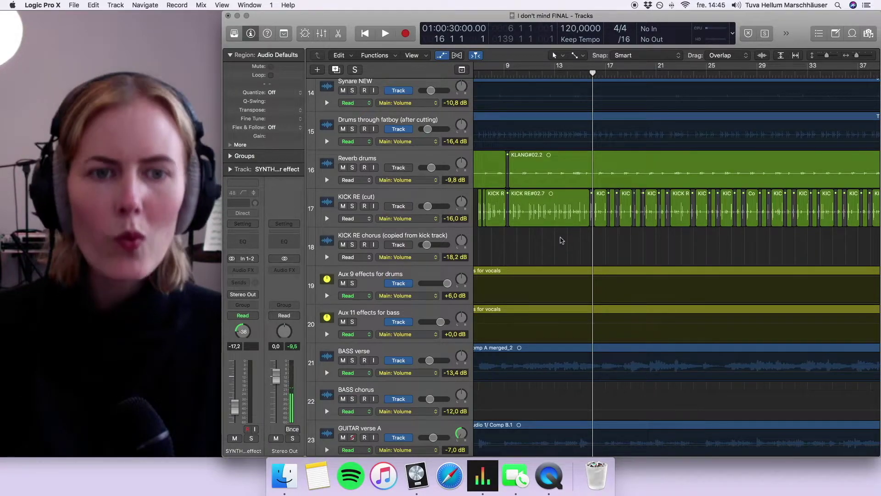
Solo the Synare NEW track, with the timeline in view from bar 1 and the playhead at bar 16.
{"action": "scroll", "coordinate": [558, 248], "scroll_direction": "up", "scroll_amount": 5}
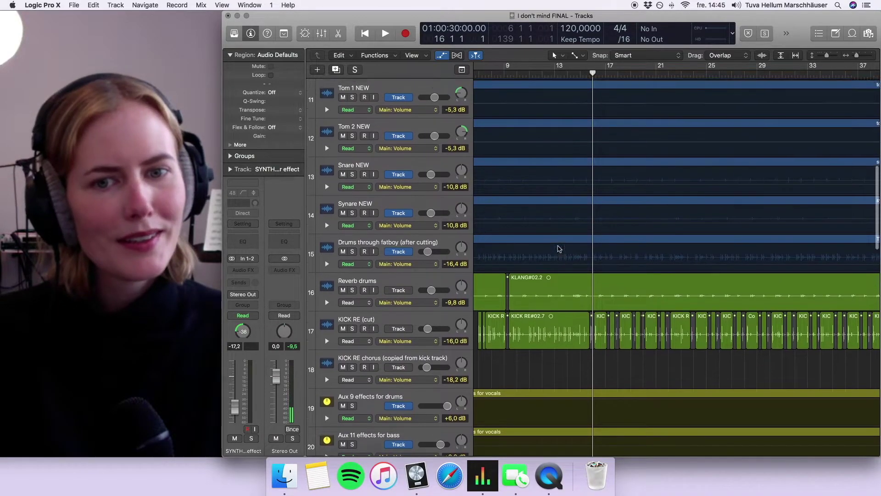
{"action": "scroll", "coordinate": [574, 305], "scroll_direction": "up", "scroll_amount": 2}
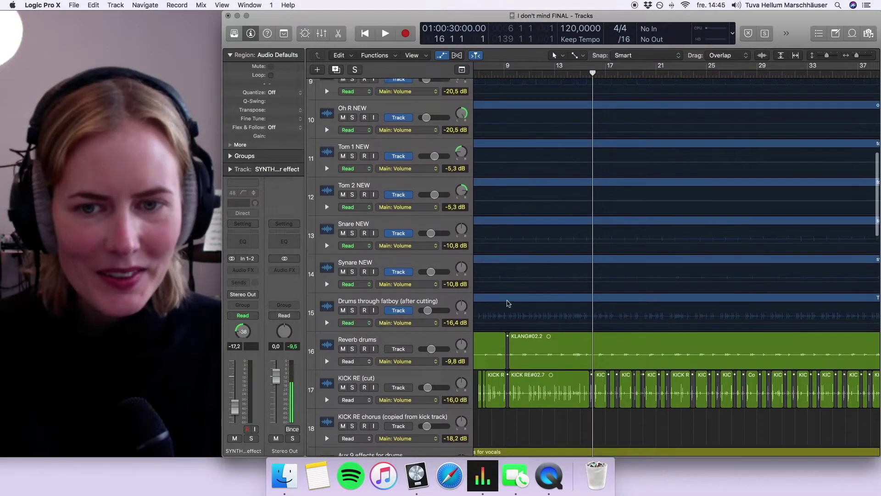
{"action": "scroll", "coordinate": [536, 294], "scroll_direction": "left", "scroll_amount": 5}
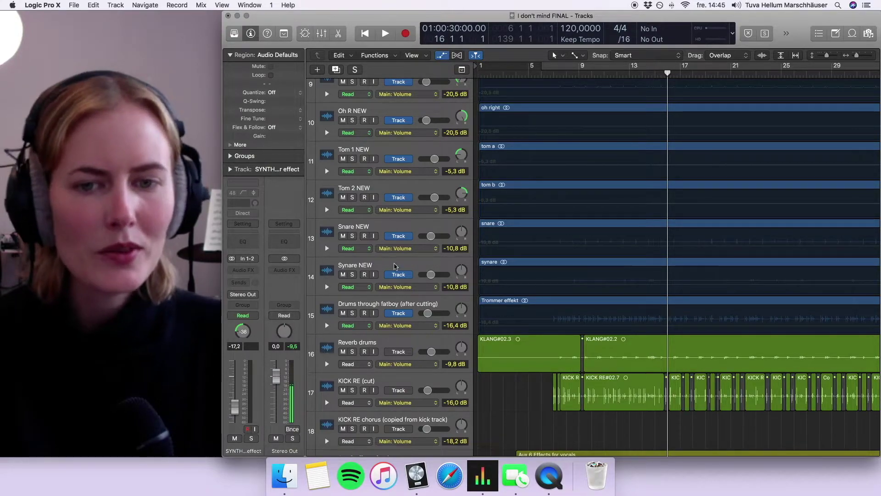
{"action": "left_click", "coordinate": [352, 274]}
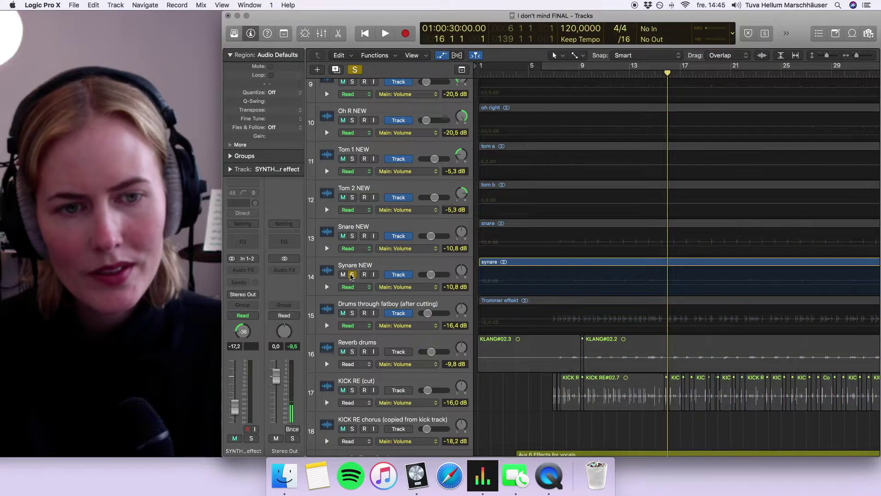
Play the soloed Synare NEW track from about bar 15 and again from about bar 9.
{"action": "left_click", "coordinate": [657, 74]}
{"action": "key", "text": "space"}
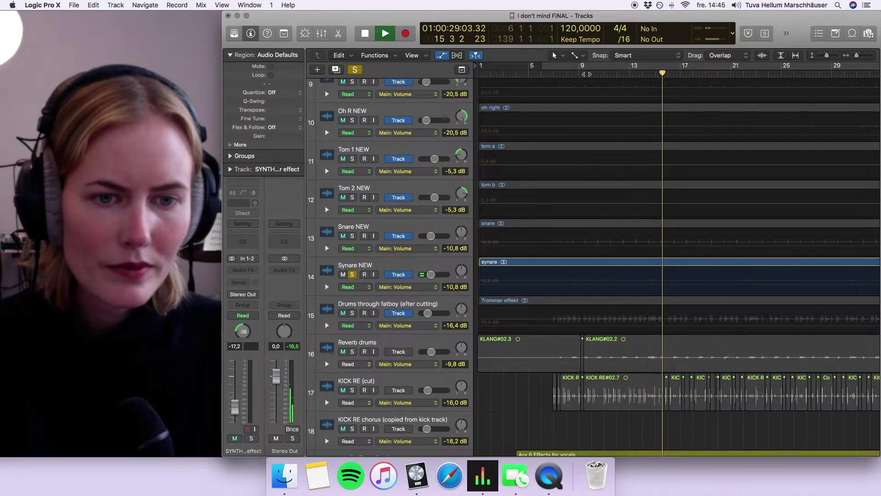
{"action": "left_click", "coordinate": [589, 76]}
Unsolo the Synare NEW track during playback to hear it within the full arrangement, and stop around bar 13.
{"action": "left_click", "coordinate": [352, 274]}
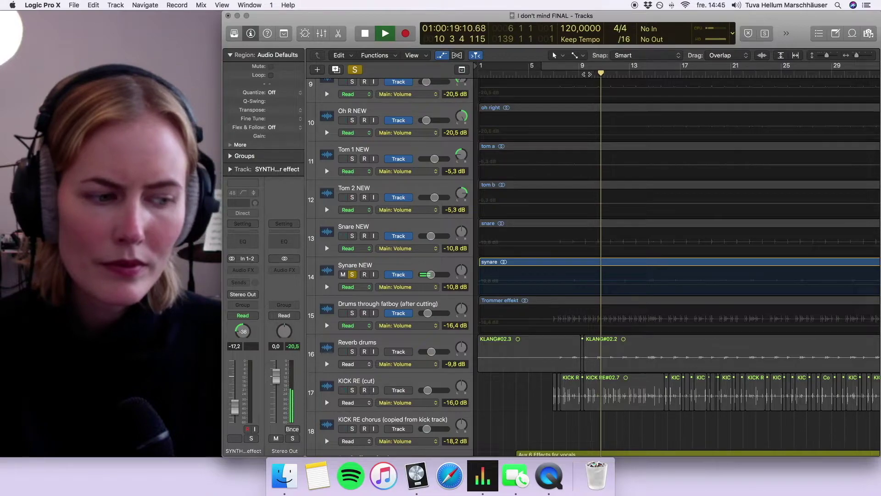
{"action": "left_click", "coordinate": [353, 274]}
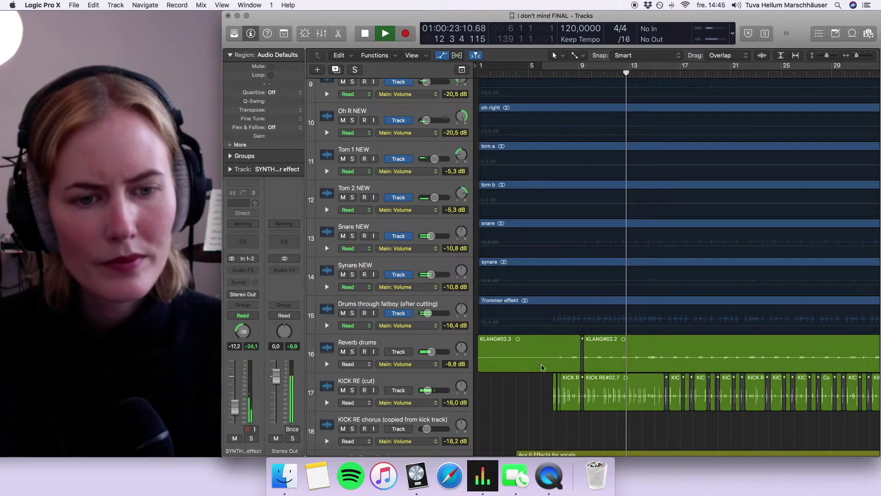
{"action": "key", "text": "space"}
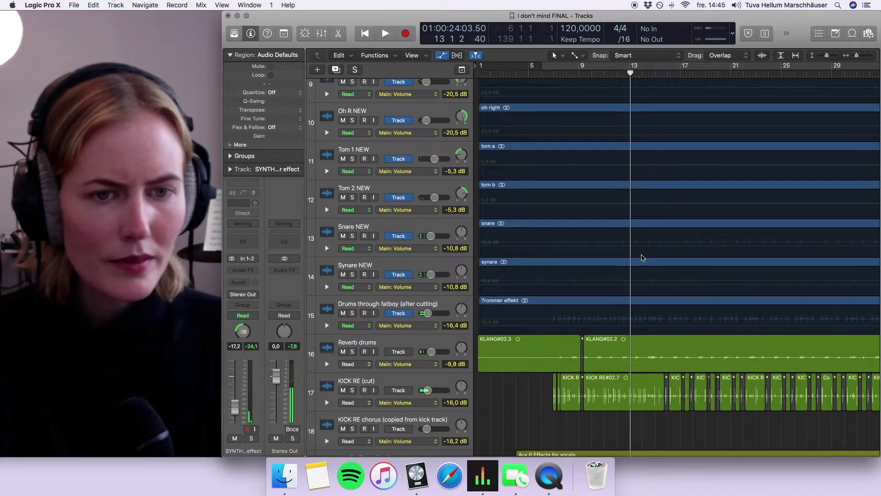
Examine the old and new drum tracks from Kick 1 NEW, continuing through the bass and guitar tracks around bars 29 to 57.
{"action": "mouse_move", "coordinate": [413, 237]}
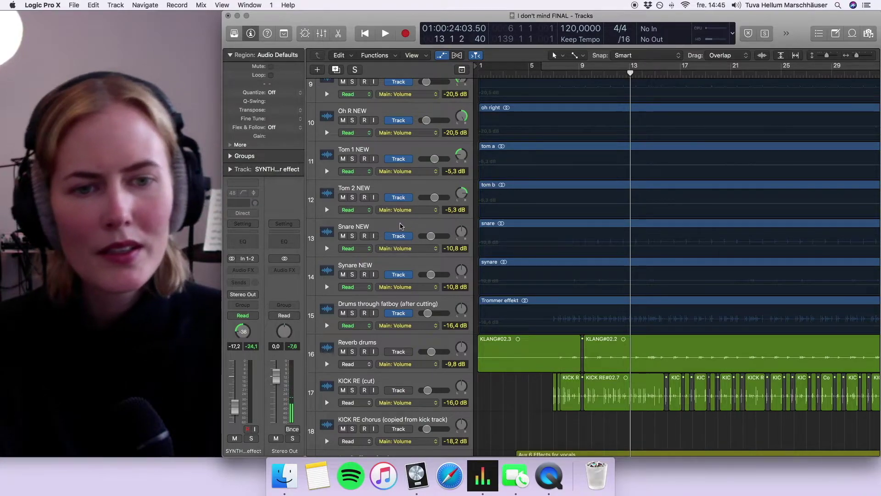
{"action": "scroll", "coordinate": [709, 234], "scroll_direction": "up", "scroll_amount": 5}
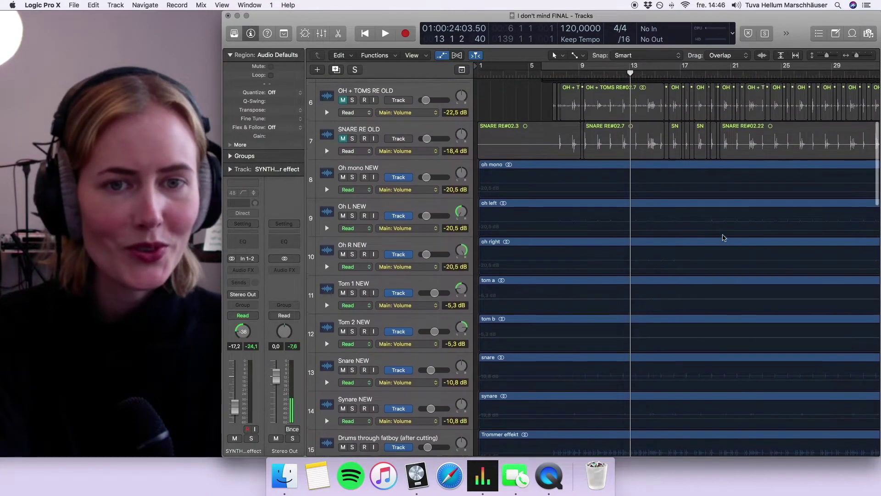
{"action": "scroll", "coordinate": [710, 238], "scroll_direction": "up", "scroll_amount": 3}
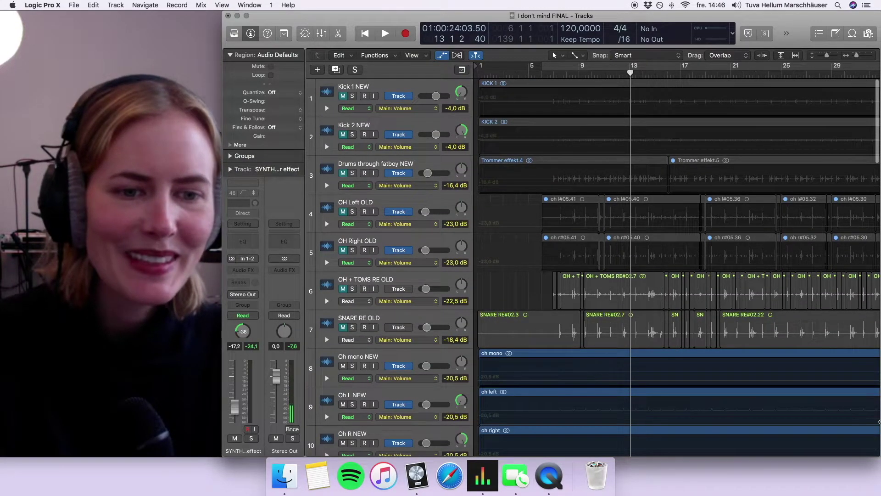
{"action": "scroll", "coordinate": [645, 432], "scroll_direction": "down", "scroll_amount": 10}
{"action": "scroll", "coordinate": [729, 438], "scroll_direction": "right", "scroll_amount": 3}
{"action": "scroll", "coordinate": [729, 439], "scroll_direction": "right", "scroll_amount": 5}
{"action": "scroll", "coordinate": [730, 438], "scroll_direction": "down", "scroll_amount": 6}
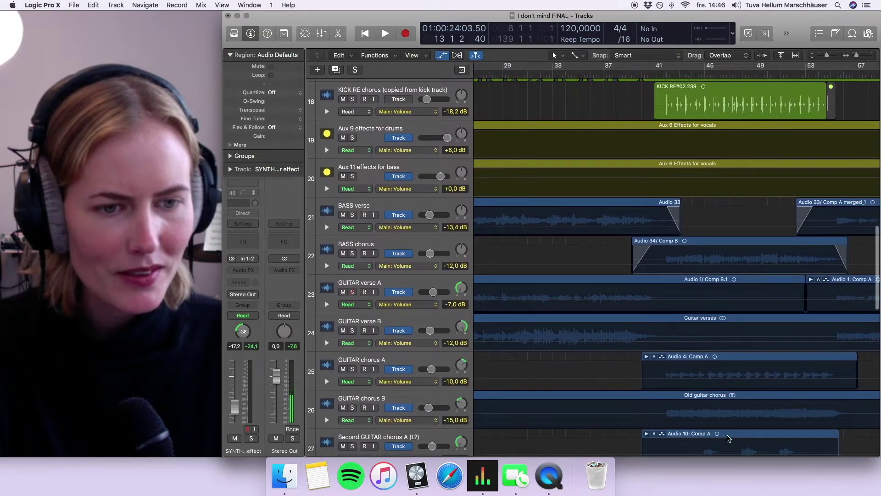
{"action": "scroll", "coordinate": [729, 438], "scroll_direction": "down", "scroll_amount": 5}
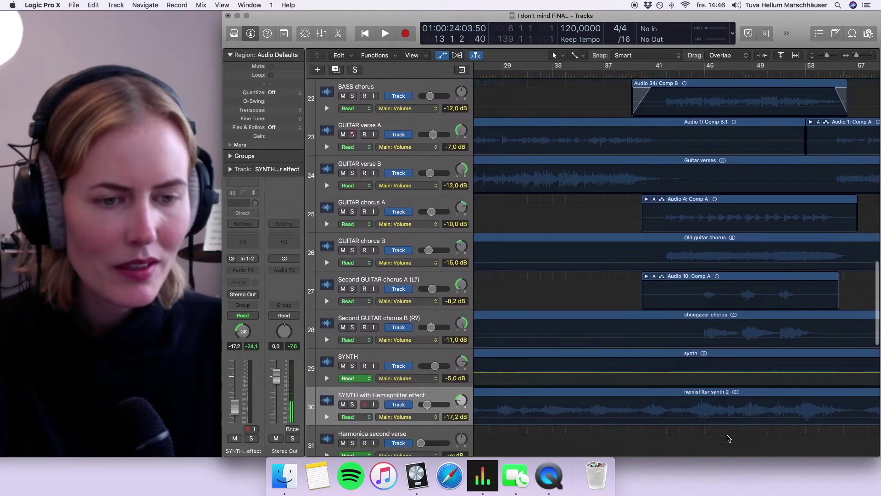
Examine the synth, harmonica, backing vocal and lead vocal tracks over the opening bars.
{"action": "scroll", "coordinate": [729, 439], "scroll_direction": "down", "scroll_amount": 1}
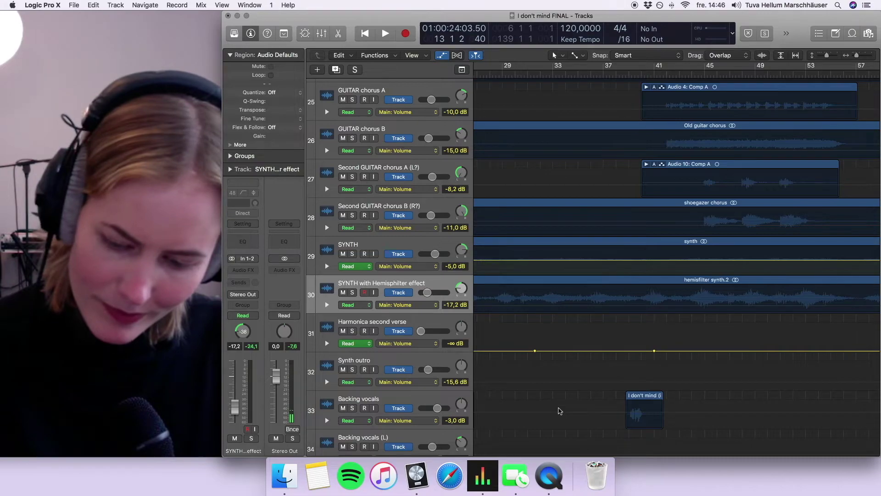
{"action": "scroll", "coordinate": [643, 443], "scroll_direction": "down", "scroll_amount": 5}
{"action": "scroll", "coordinate": [642, 443], "scroll_direction": "left", "scroll_amount": 8}
{"action": "scroll", "coordinate": [643, 443], "scroll_direction": "down", "scroll_amount": 6}
{"action": "scroll", "coordinate": [645, 443], "scroll_direction": "right", "scroll_amount": 1}
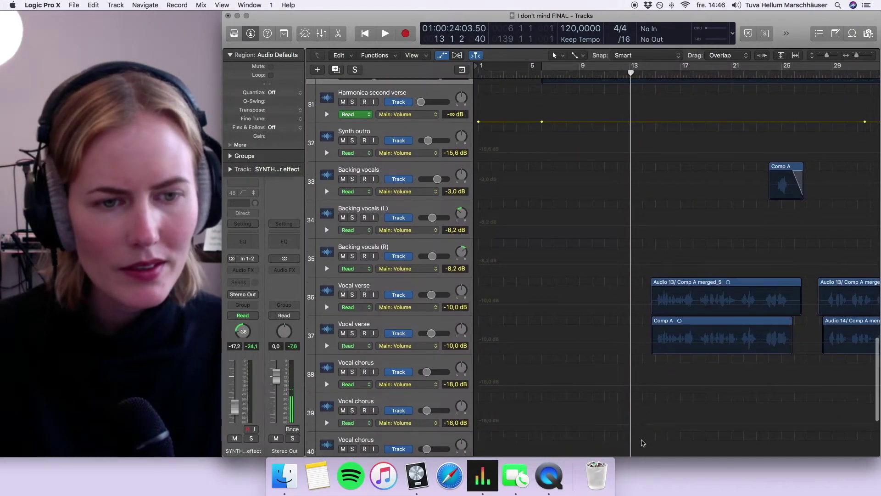
Place the playhead at bar 6, where the verse guitars begin, and examine the bass and guitar tracks across verse and chorus.
{"action": "scroll", "coordinate": [648, 442], "scroll_direction": "up", "scroll_amount": 12}
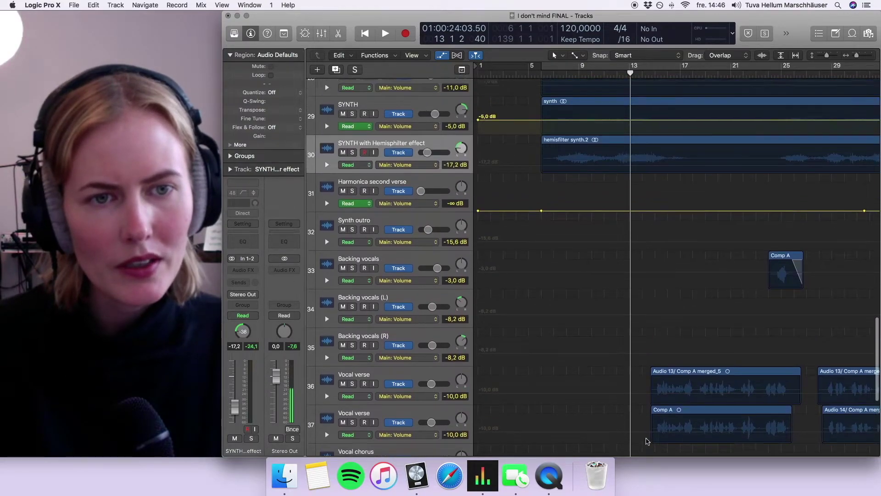
{"action": "scroll", "coordinate": [646, 442], "scroll_direction": "up", "scroll_amount": 4}
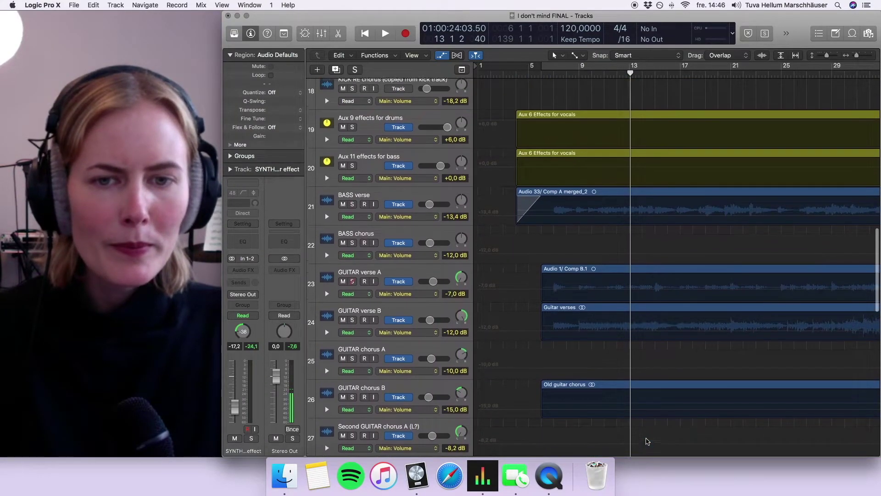
{"action": "scroll", "coordinate": [647, 442], "scroll_direction": "right", "scroll_amount": 3}
{"action": "scroll", "coordinate": [634, 410], "scroll_direction": "left", "scroll_amount": 3}
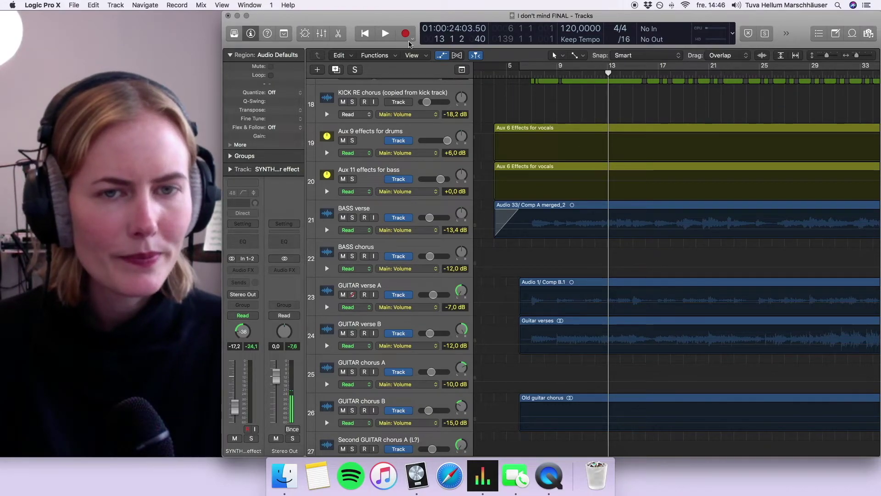
{"action": "left_click", "coordinate": [519, 74]}
{"action": "scroll", "coordinate": [535, 92], "scroll_direction": "up", "scroll_amount": 1}
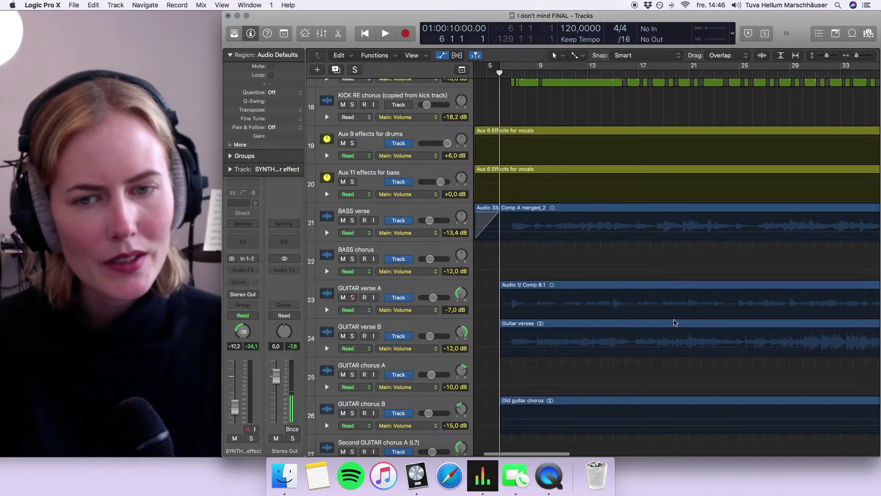
{"action": "scroll", "coordinate": [650, 320], "scroll_direction": "right", "scroll_amount": 10}
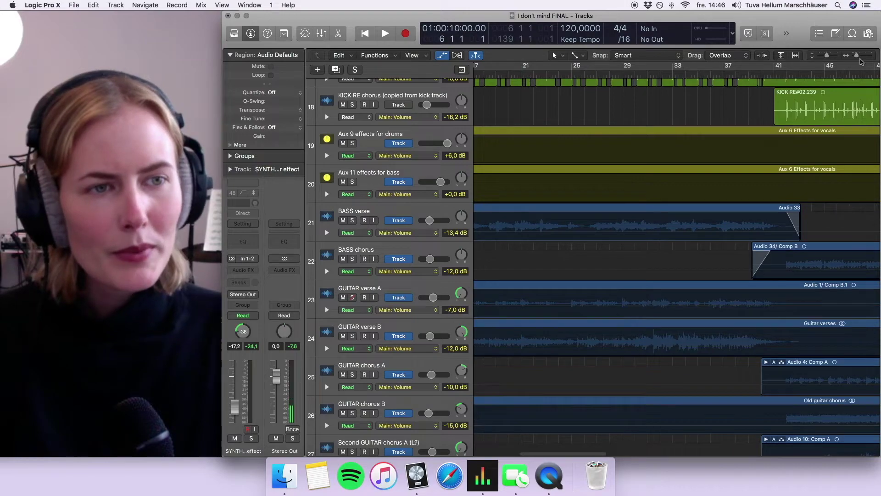
{"action": "scroll", "coordinate": [740, 340], "scroll_direction": "down", "scroll_amount": 6}
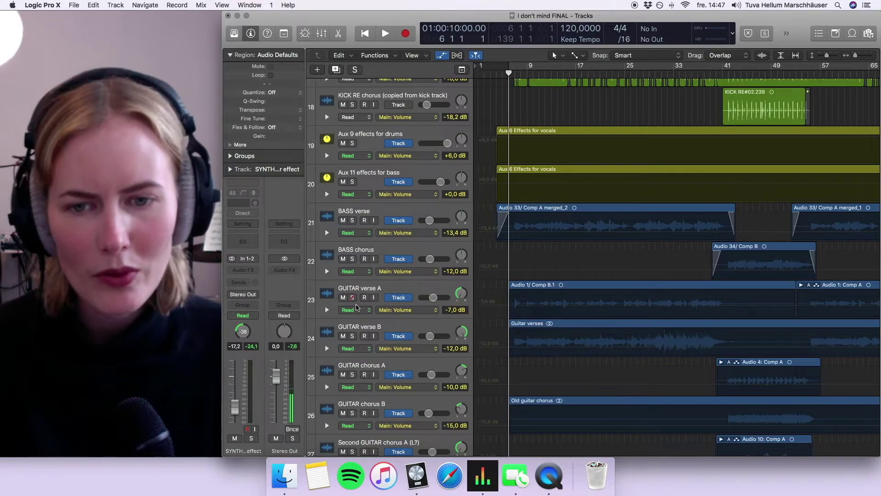
Solo GUITAR verse A and GUITAR verse B, play them from bar 6 and jump ahead to about bar 31.
{"action": "left_click", "coordinate": [354, 299]}
{"action": "left_click", "coordinate": [352, 336]}
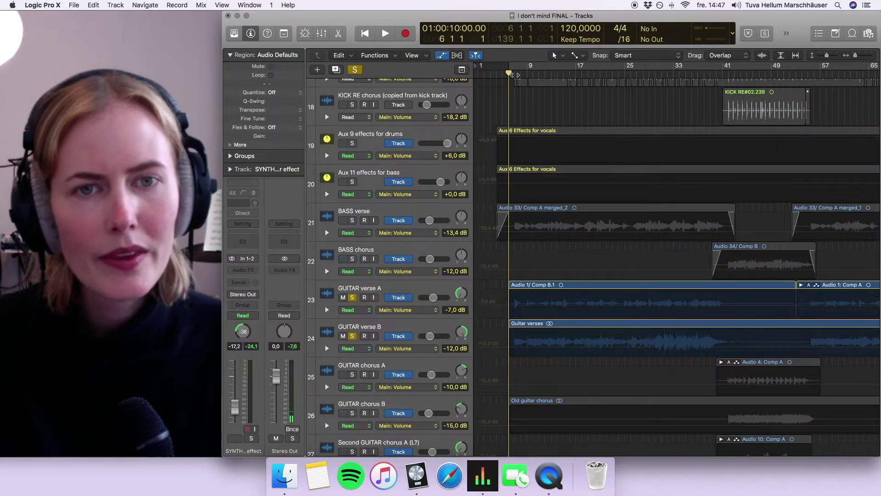
{"action": "key", "text": "space"}
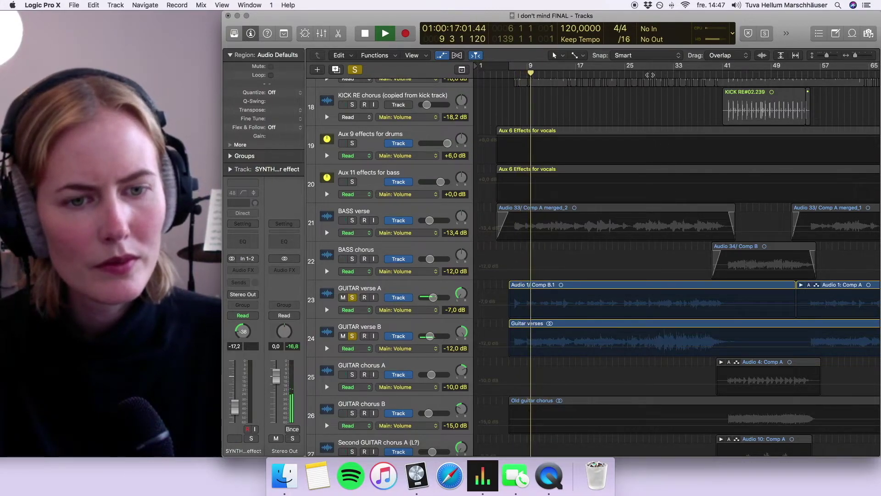
{"action": "left_click", "coordinate": [650, 74]}
{"action": "left_click", "coordinate": [667, 73]}
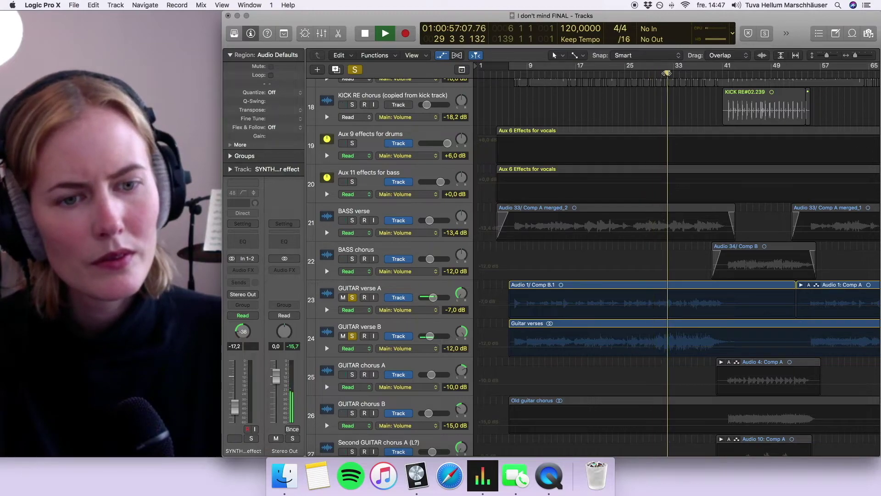
Compare GUITAR verse B with and without GUITAR verse A by toggling A's solo and mute, stop playback and unsolo GUITAR verse B.
{"action": "left_click", "coordinate": [352, 298]}
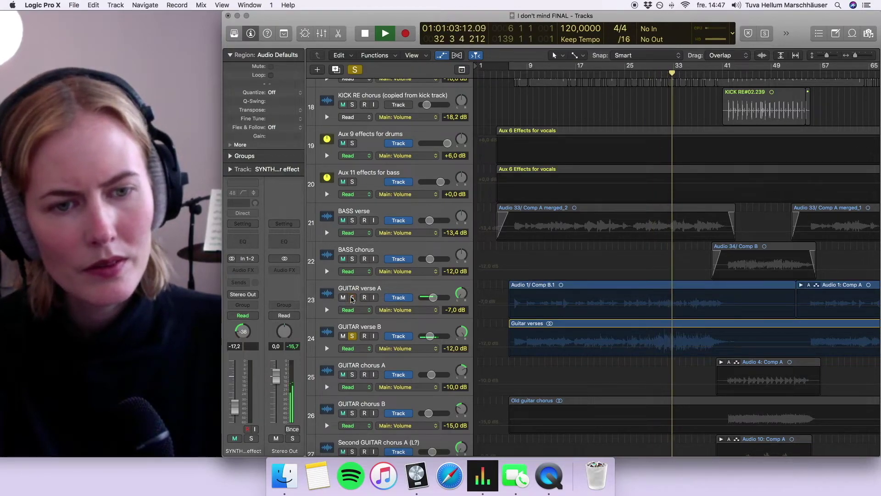
{"action": "left_click", "coordinate": [352, 298]}
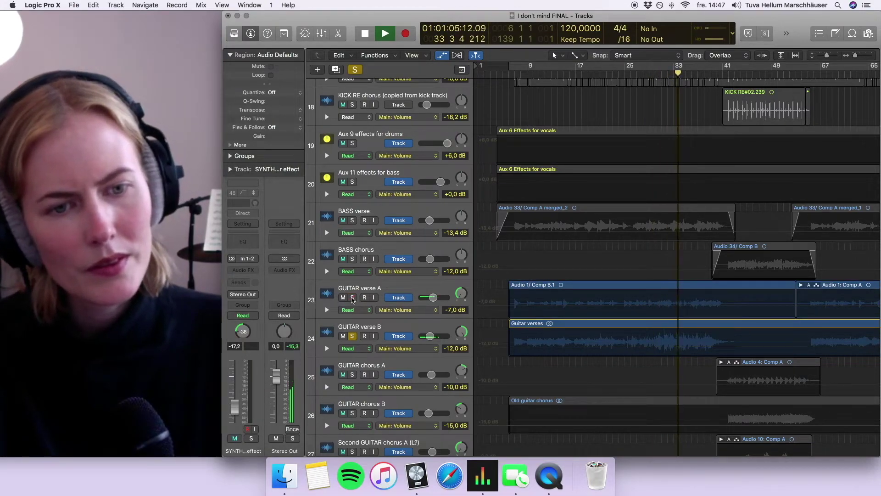
{"action": "left_click", "coordinate": [344, 298]}
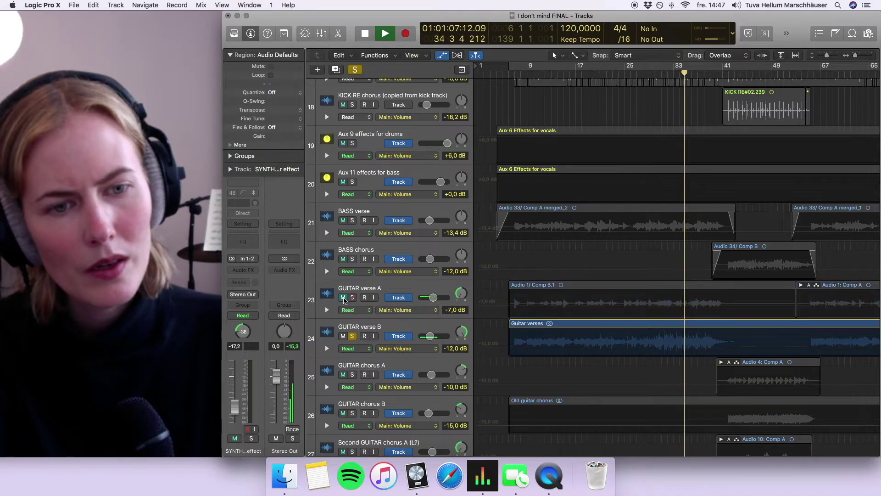
{"action": "left_click", "coordinate": [344, 298]}
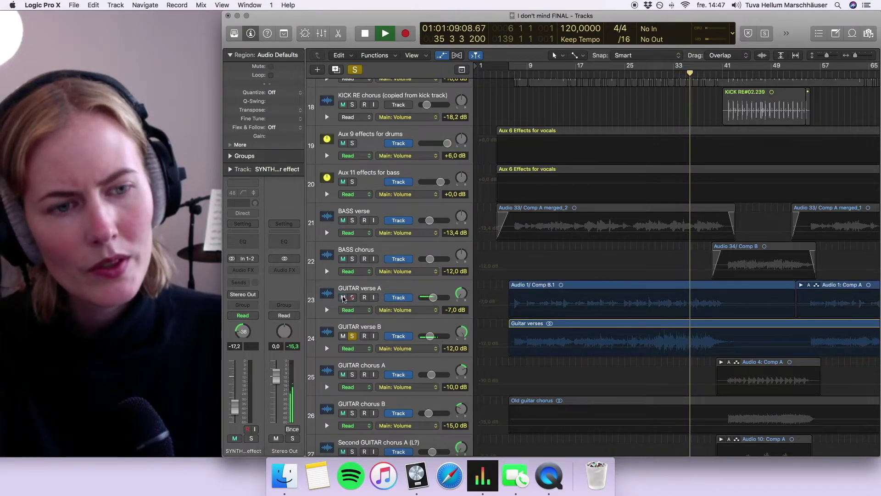
{"action": "key", "text": "space"}
{"action": "left_click", "coordinate": [353, 337]}
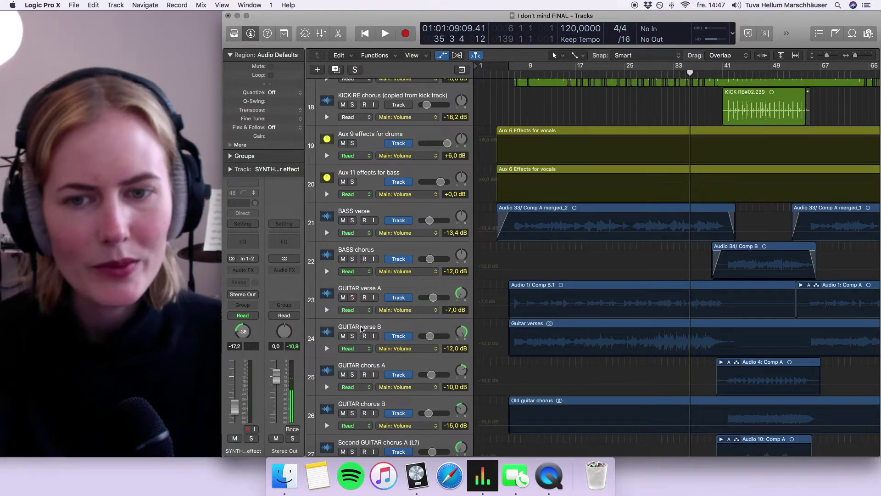
Place the playhead at bar 7, solo the BASS verse and BASS chorus tracks, and start playback.
{"action": "scroll", "coordinate": [845, 390], "scroll_direction": "down", "scroll_amount": 10}
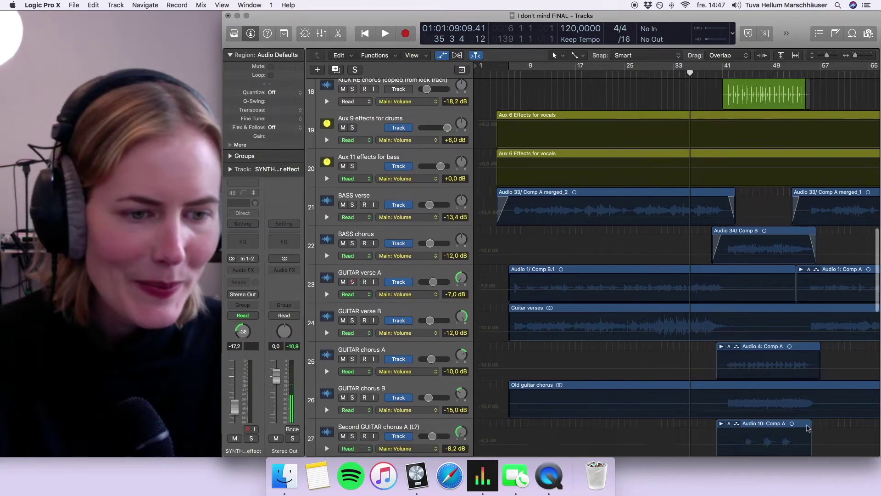
{"action": "scroll", "coordinate": [781, 383], "scroll_direction": "down", "scroll_amount": 4}
{"action": "scroll", "coordinate": [732, 407], "scroll_direction": "up", "scroll_amount": 5}
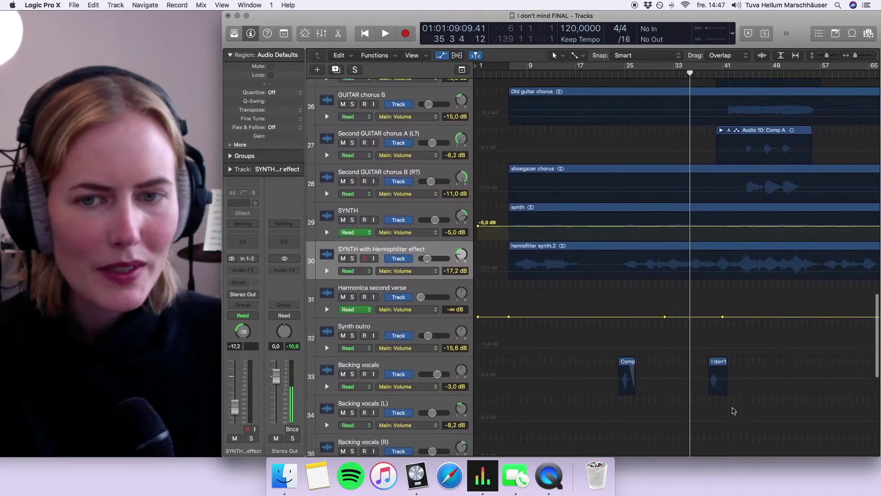
{"action": "scroll", "coordinate": [733, 410], "scroll_direction": "up", "scroll_amount": 12}
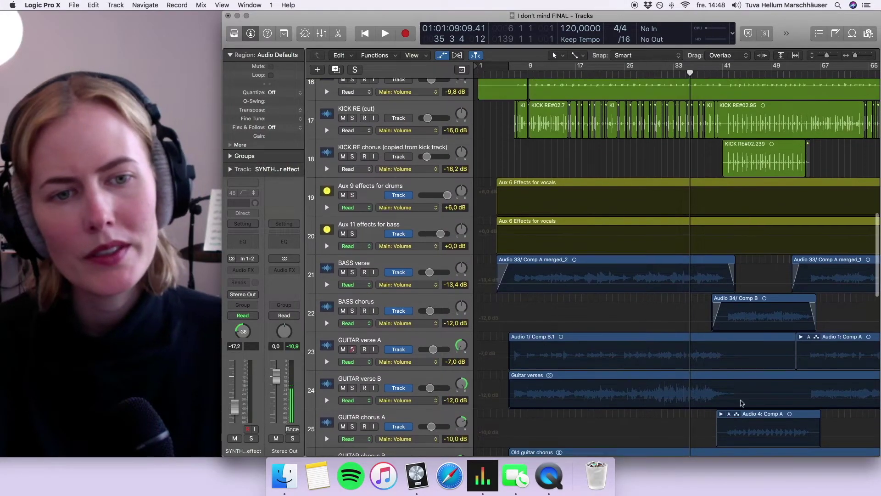
{"action": "left_click", "coordinate": [509, 73]}
{"action": "left_click", "coordinate": [514, 73]}
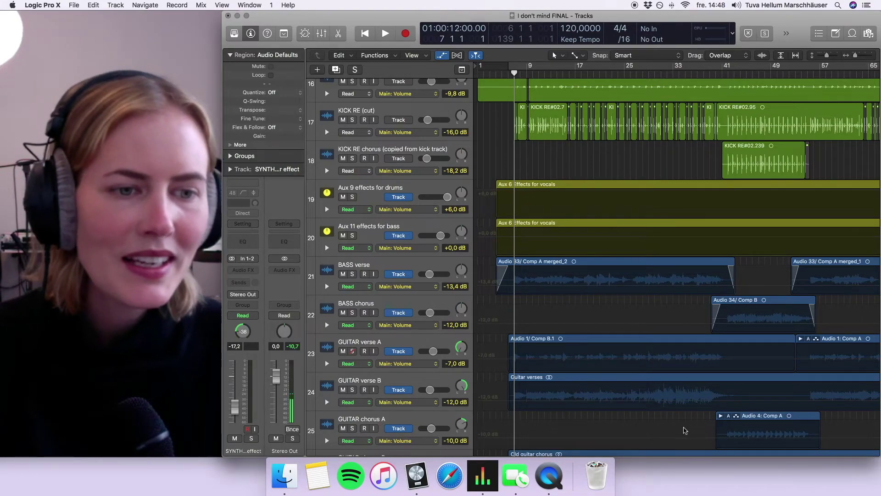
{"action": "left_click_drag", "start_coordinate": [352, 274], "coordinate": [352, 313]}
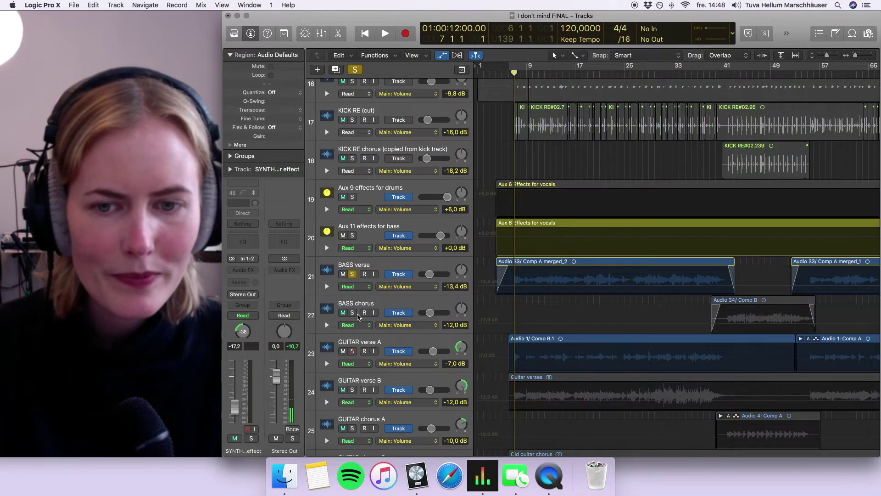
{"action": "key", "text": "space"}
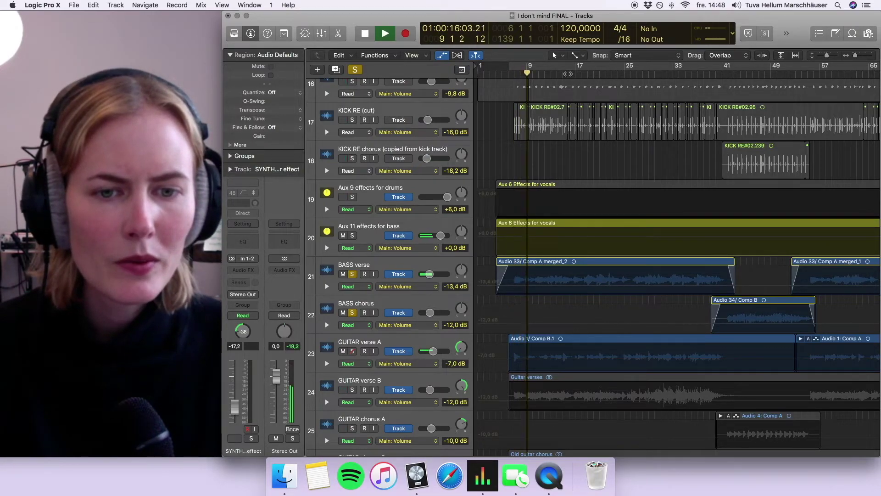
Mute GUITAR verse A, play the soloed bass tracks from about bar 103, and stop around bar 109.
{"action": "left_click", "coordinate": [342, 351]}
{"action": "left_click", "coordinate": [343, 351]}
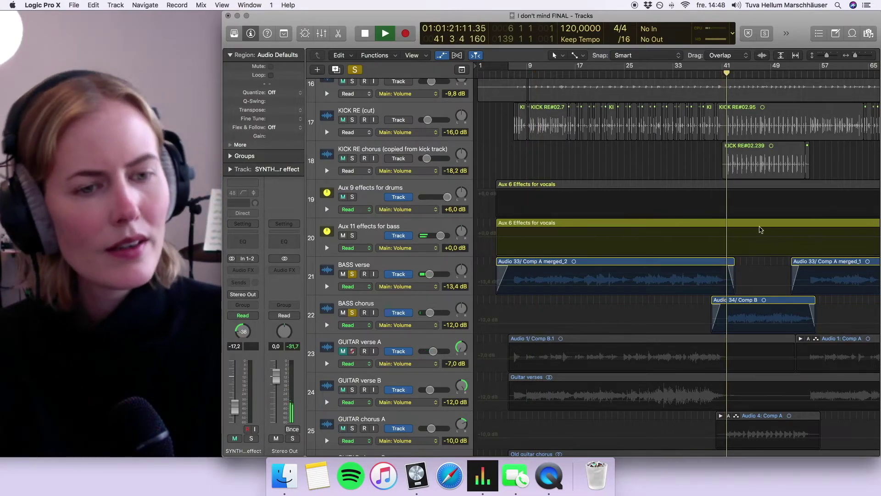
{"action": "scroll", "coordinate": [719, 312], "scroll_direction": "right", "scroll_amount": 15}
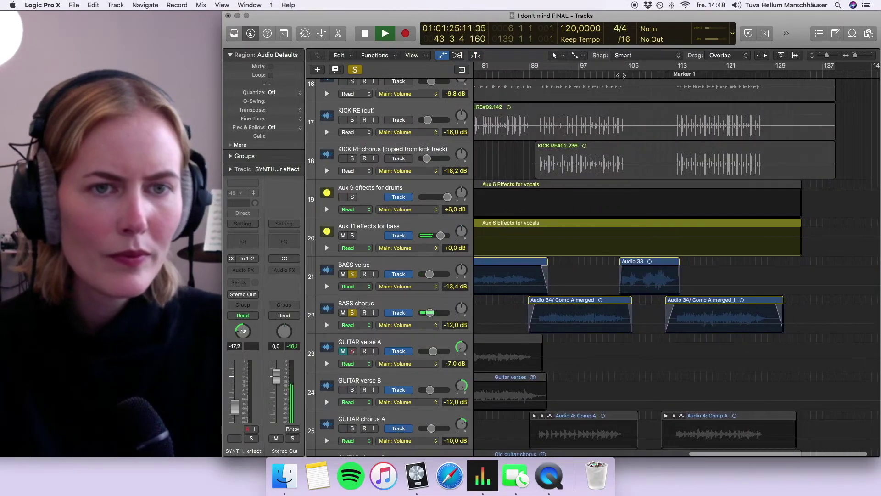
{"action": "left_click", "coordinate": [623, 72]}
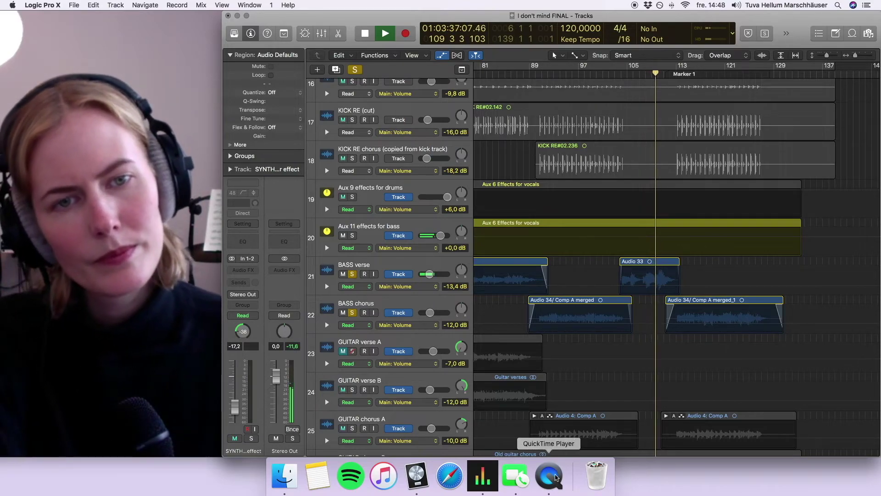
{"action": "key", "text": "space"}
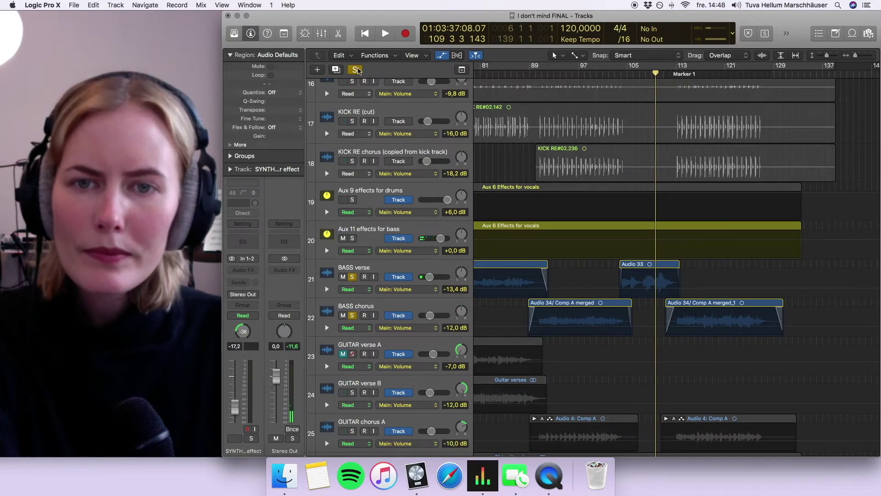
Clear all track solos and look over the final arrangement from the drum tracks down to the vocal tracks.
{"action": "key", "text": "ctrl+alt+super+s"}
{"action": "scroll", "coordinate": [588, 271], "scroll_direction": "left", "scroll_amount": 15}
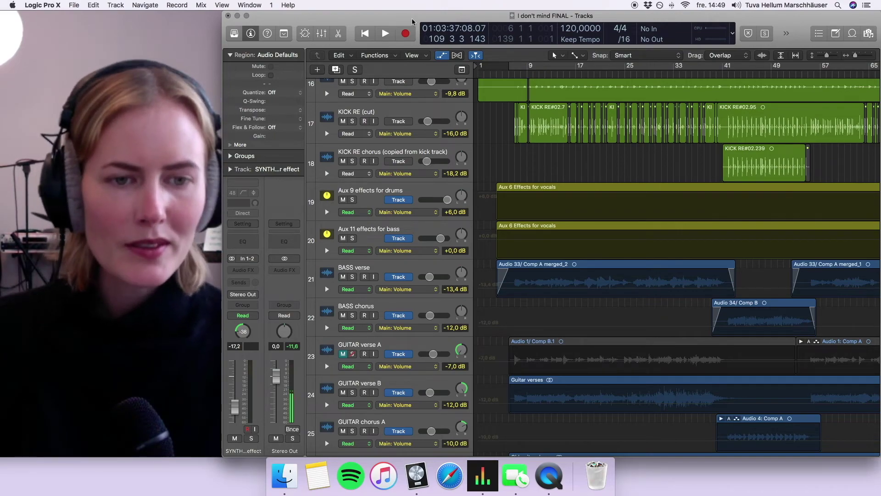
{"action": "scroll", "coordinate": [761, 257], "scroll_direction": "up", "scroll_amount": 10}
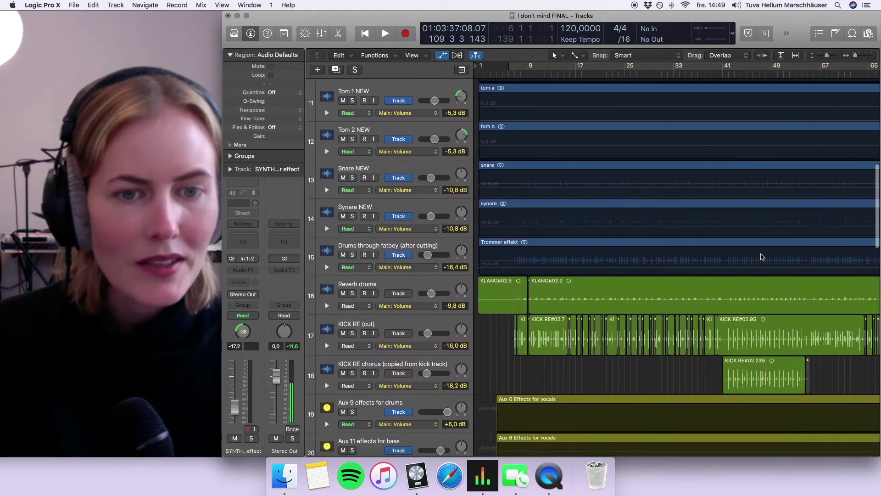
{"action": "scroll", "coordinate": [762, 256], "scroll_direction": "down", "scroll_amount": 13}
{"action": "scroll", "coordinate": [761, 256], "scroll_direction": "right", "scroll_amount": 5}
{"action": "scroll", "coordinate": [761, 257], "scroll_direction": "down", "scroll_amount": 20}
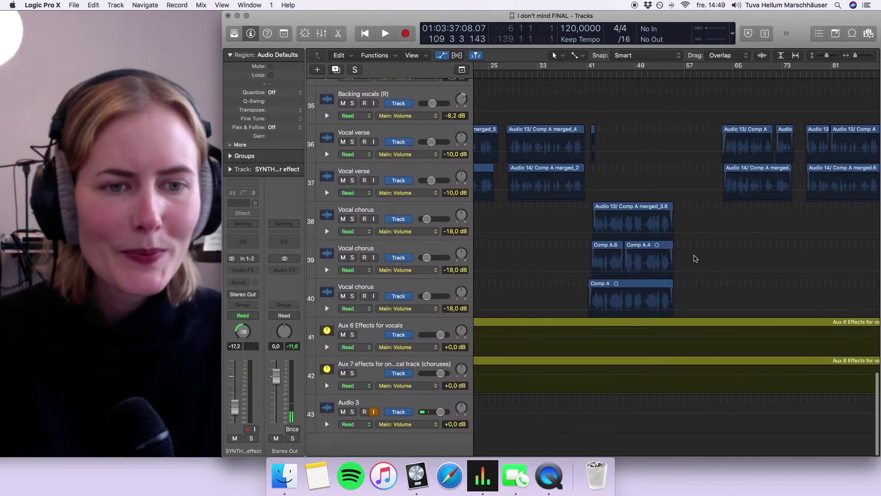
{"action": "scroll", "coordinate": [724, 258], "scroll_direction": "left", "scroll_amount": 5}
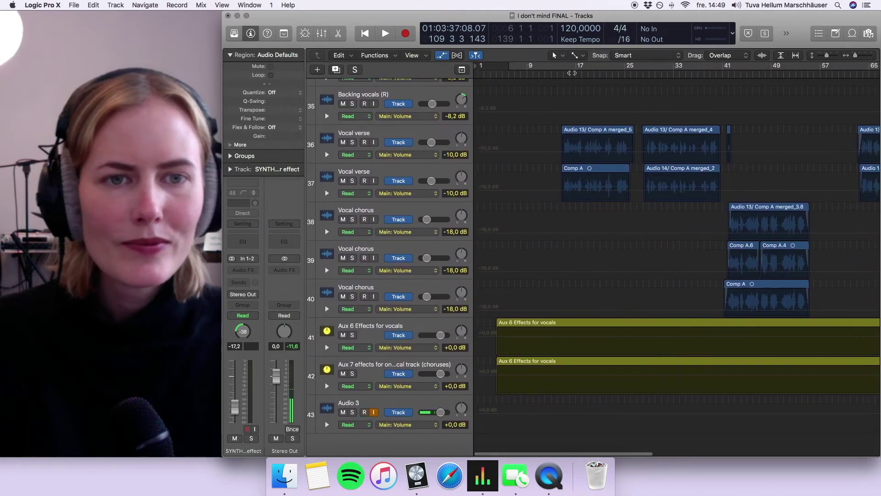
{"action": "scroll", "coordinate": [795, 160], "scroll_direction": "right", "scroll_amount": 10}
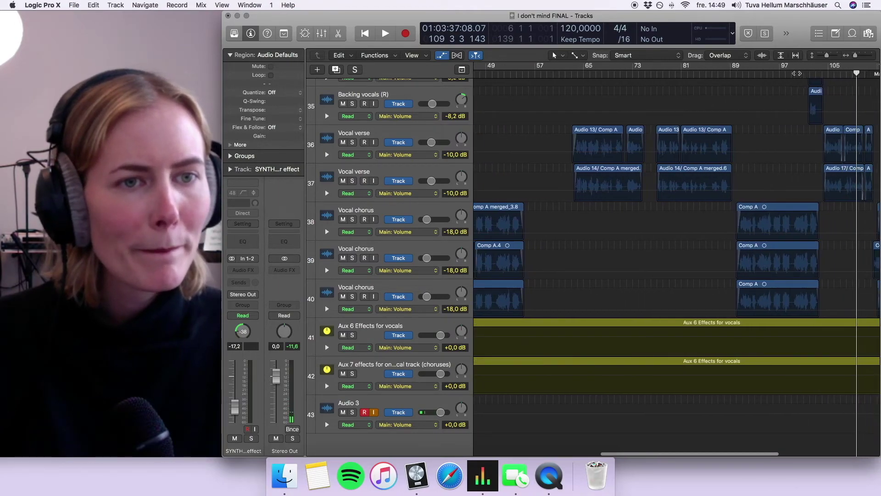
Play the full mix from about bar 102 through the last verse and stop around bar 114.
{"action": "left_click", "coordinate": [812, 73]}
{"action": "scroll", "coordinate": [812, 74], "scroll_direction": "up", "scroll_amount": 1}
{"action": "key", "text": "space"}
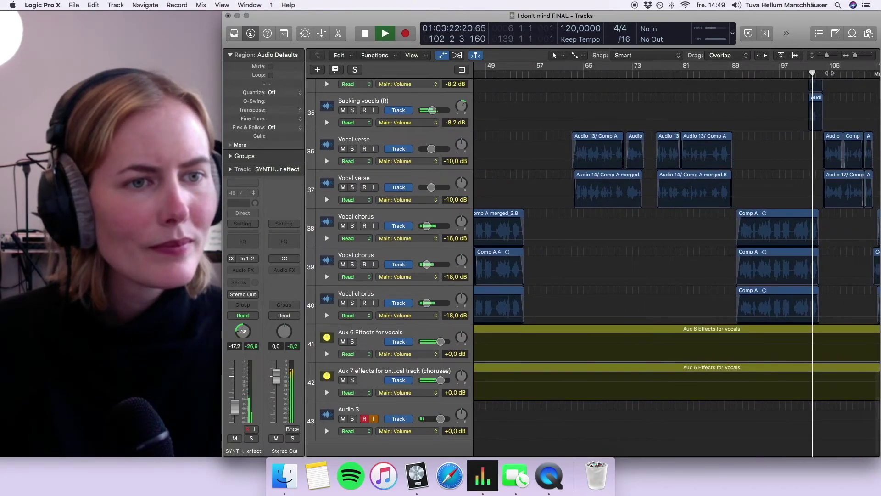
{"action": "scroll", "coordinate": [627, 82], "scroll_direction": "right", "scroll_amount": 8}
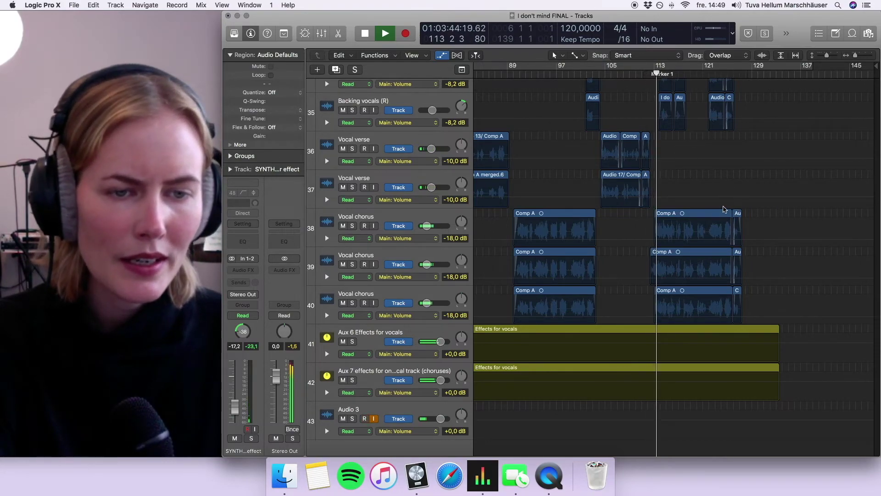
{"action": "key", "text": "space"}
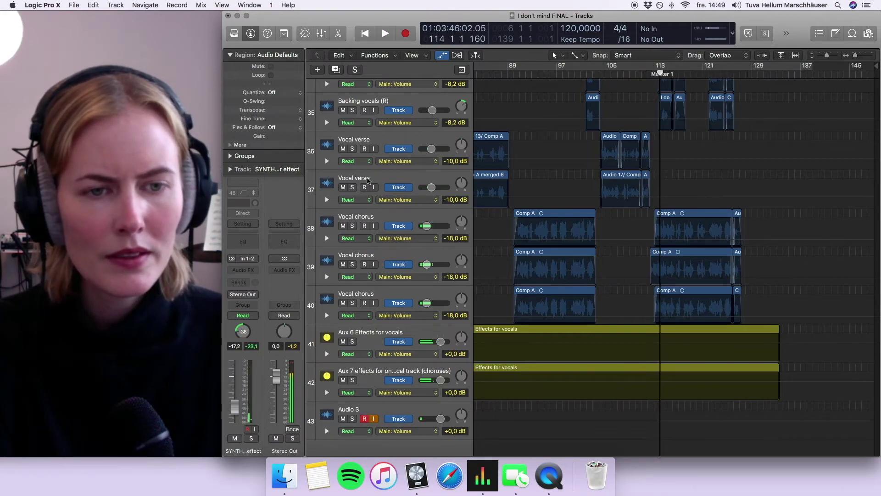
Place the playhead at bar 104 and examine the harmonica, backing vocal and lead vocal regions in the earlier verses and choruses.
{"action": "left_click", "coordinate": [599, 73]}
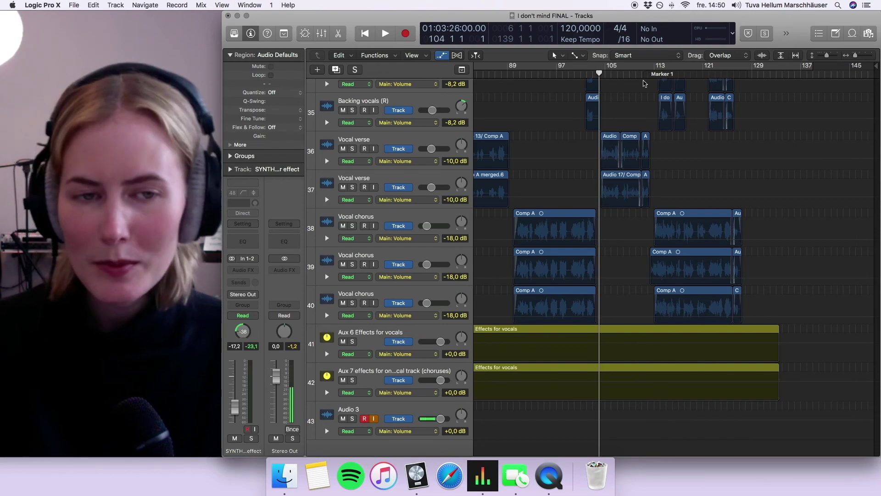
{"action": "mouse_move", "coordinate": [609, 73]}
{"action": "left_mouse_down"}
{"action": "mouse_move", "coordinate": [594, 76]}
{"action": "mouse_move", "coordinate": [602, 85]}
{"action": "left_mouse_up"}
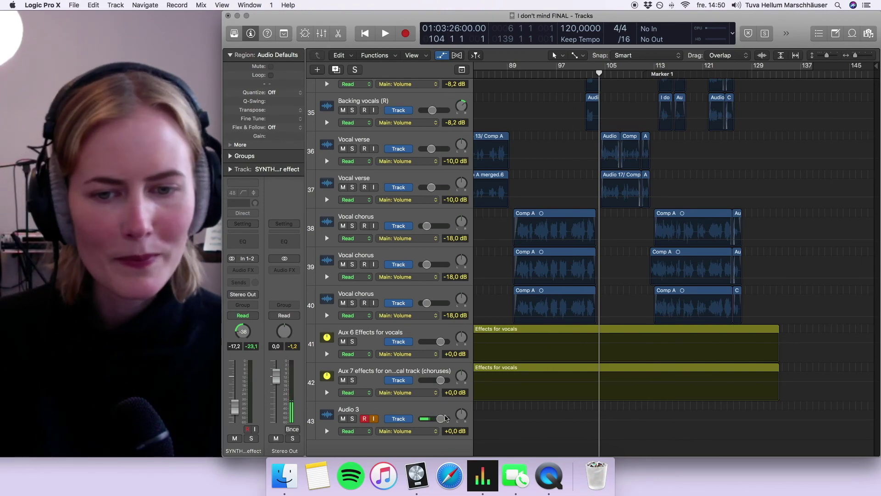
{"action": "scroll", "coordinate": [649, 371], "scroll_direction": "up", "scroll_amount": 5}
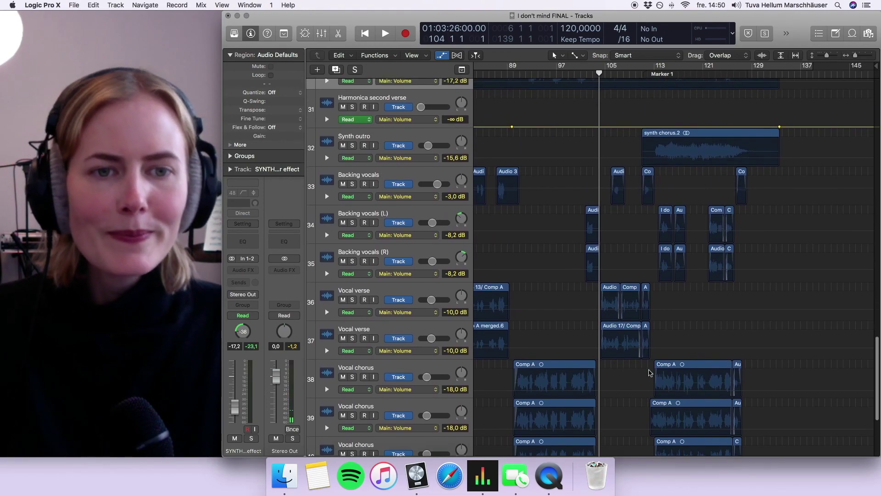
{"action": "scroll", "coordinate": [649, 372], "scroll_direction": "left", "scroll_amount": 10}
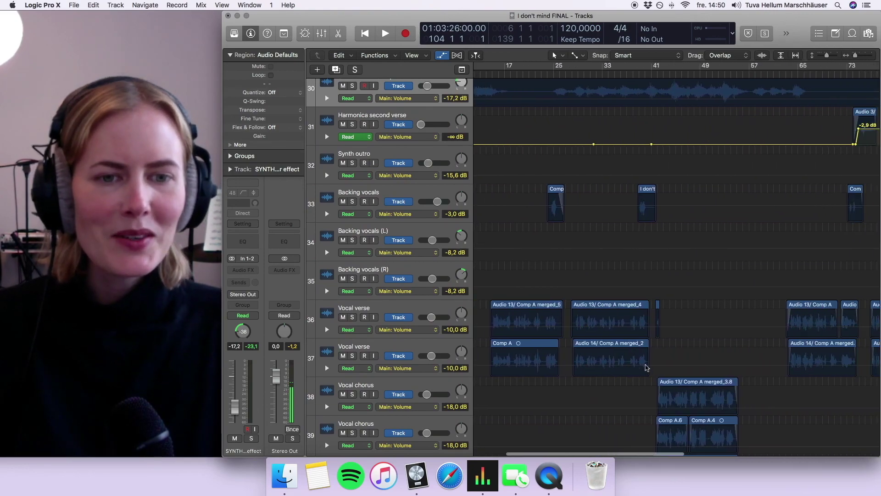
{"action": "scroll", "coordinate": [647, 367], "scroll_direction": "right", "scroll_amount": 2}
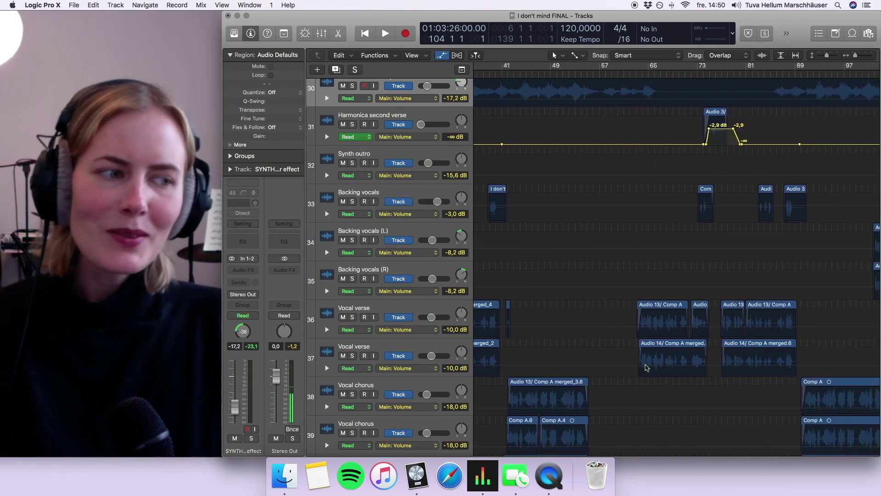